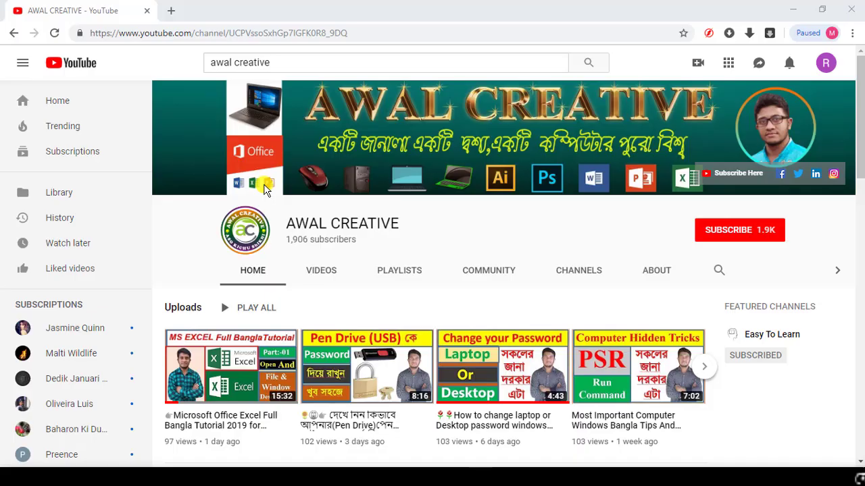
Scroll the AWAL CREATIVE channel page and hit its red SUBSCRIBE button
scroll(395, 178, "down", 5)
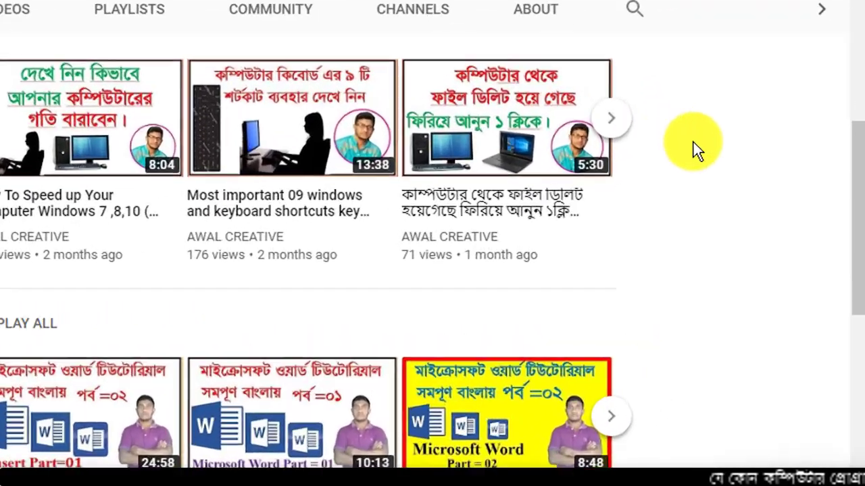
scroll(758, 146, "up", 5)
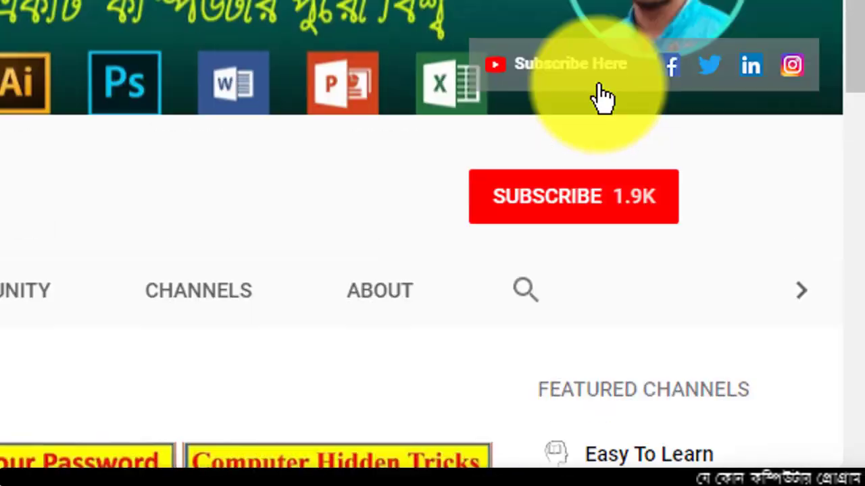
left_click(588, 215)
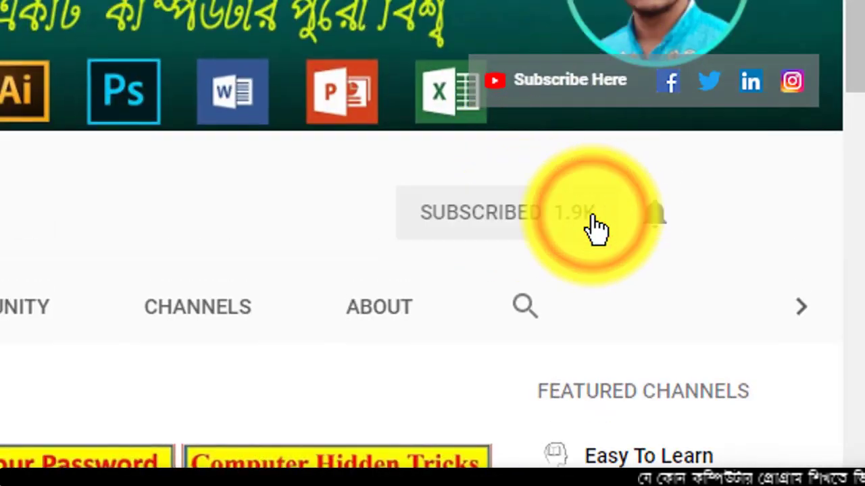
left_click(657, 217)
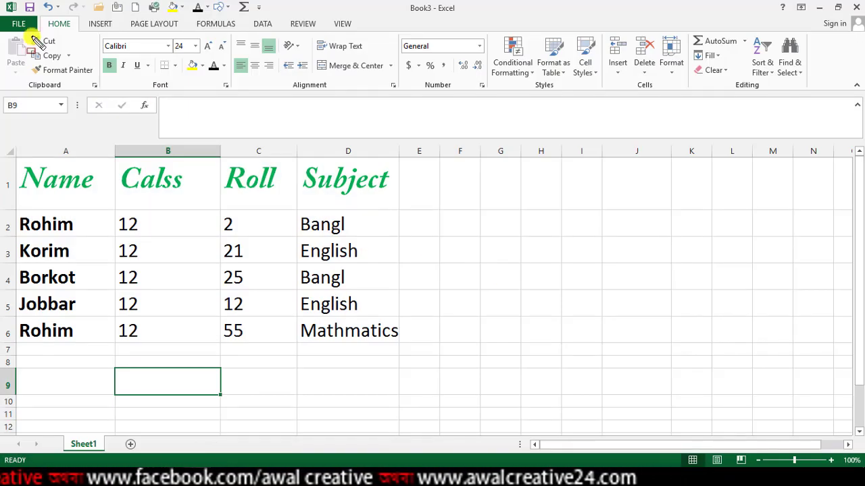
mouse_move(38, 52)
left_mouse_down()
mouse_move(174, 86)
mouse_move(330, 96)
mouse_move(486, 88)
left_mouse_up()
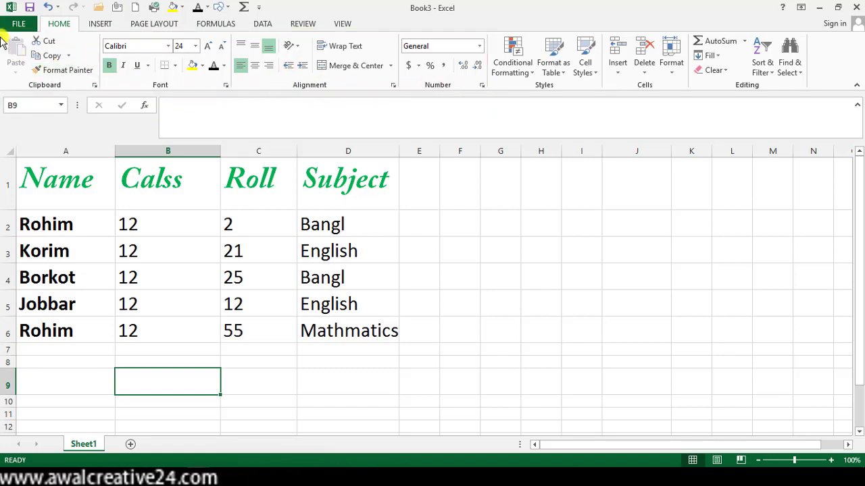
left_click_drag(4, 35, 100, 92)
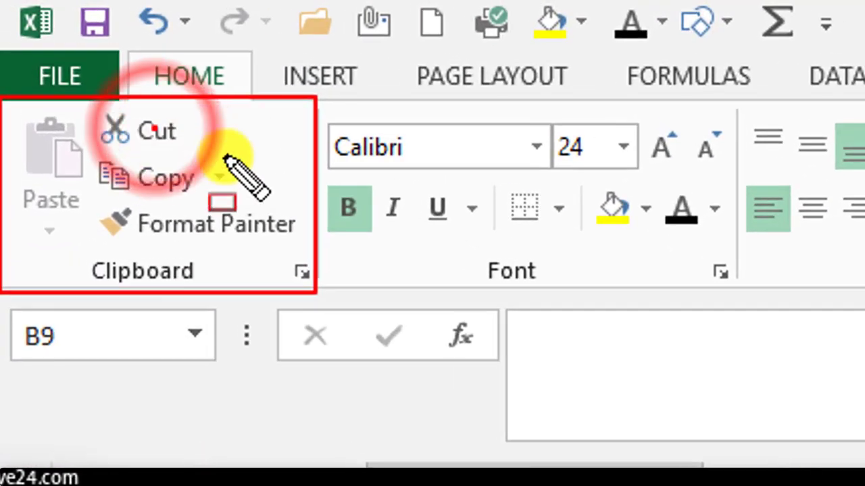
left_click(193, 178)
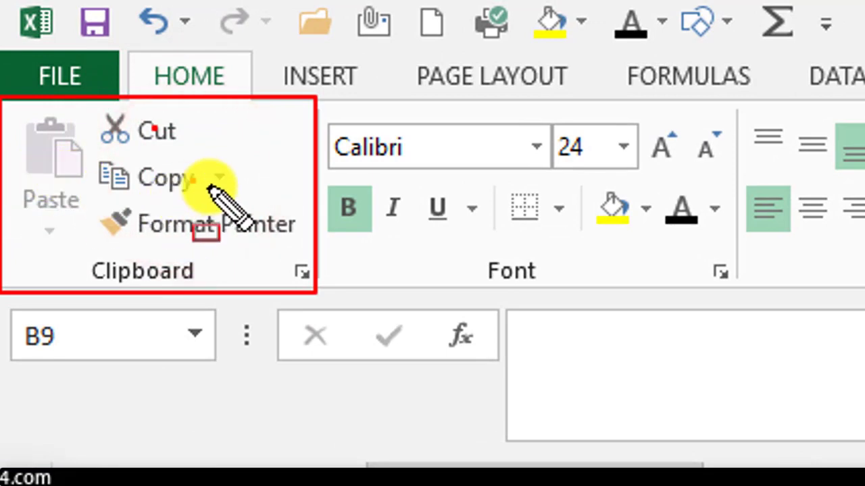
left_click(178, 180)
left_click(177, 224)
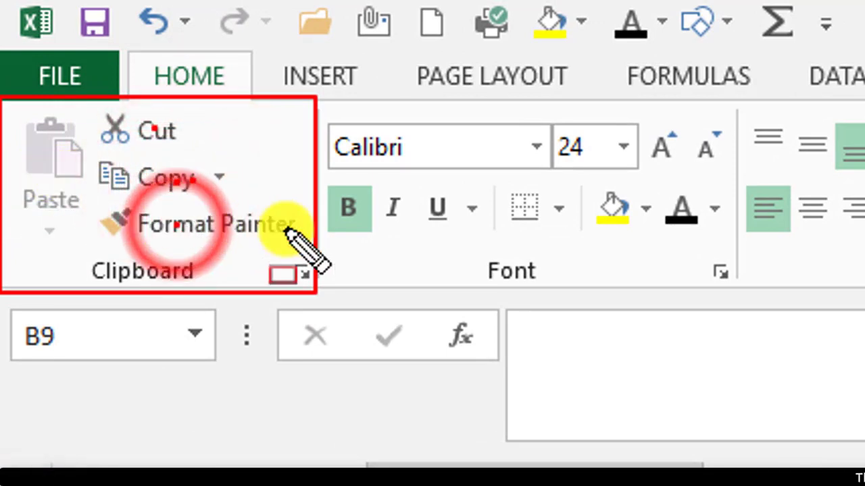
left_click(43, 162)
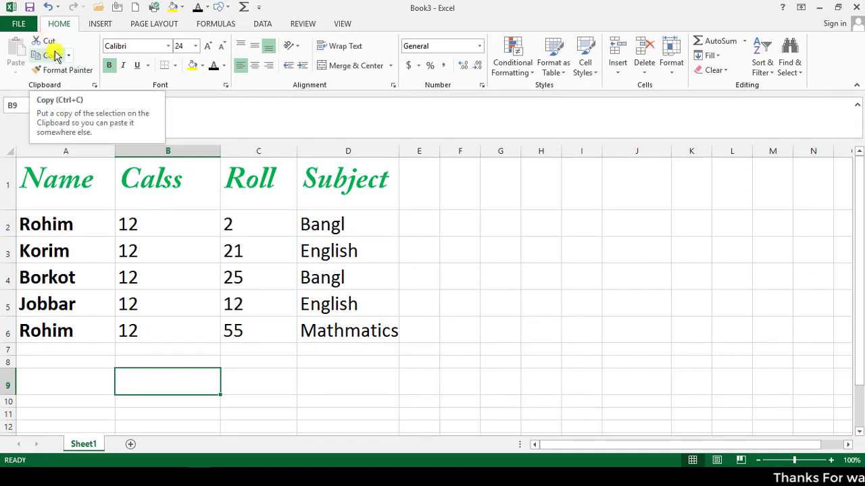
Copy the green italic Roll heading from C1 and paste it into I1
left_click(240, 185)
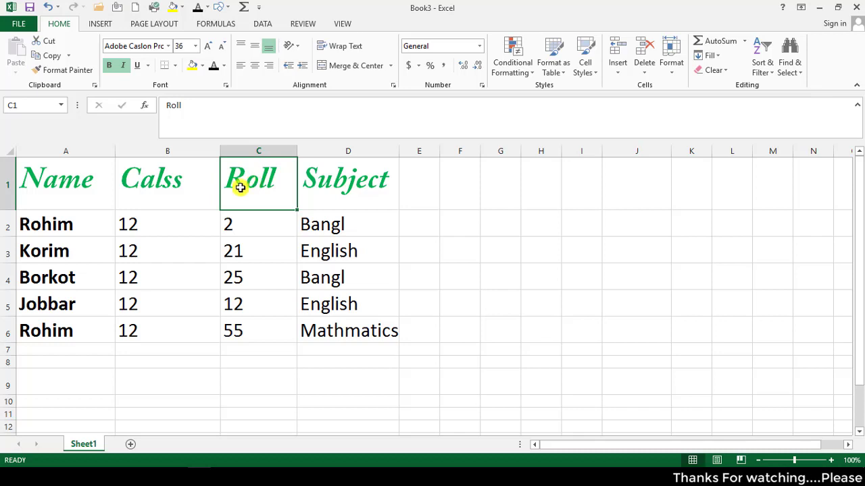
left_click(497, 194)
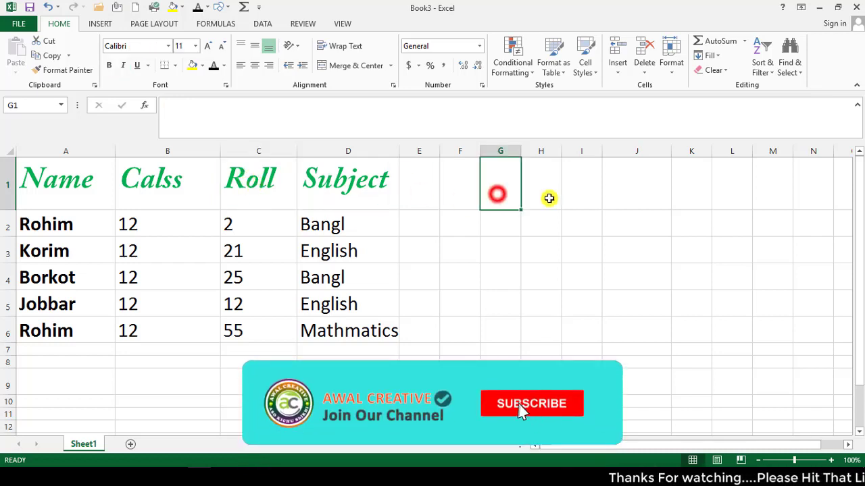
left_click(244, 179)
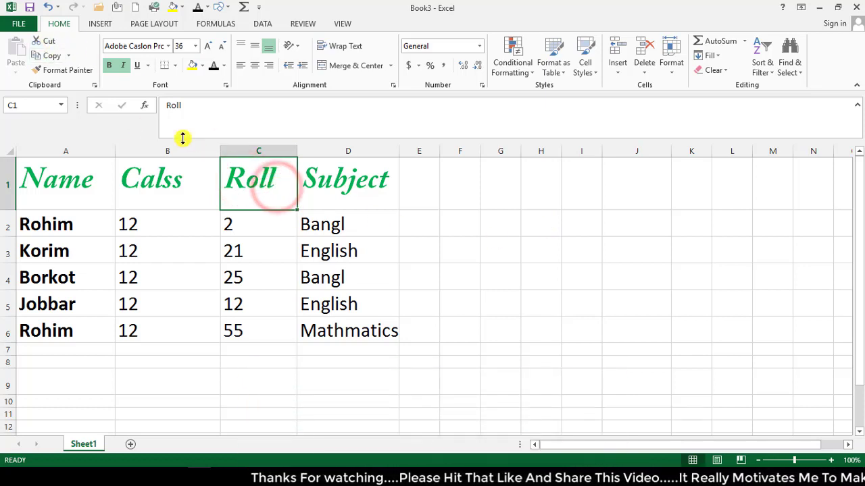
left_click(49, 57)
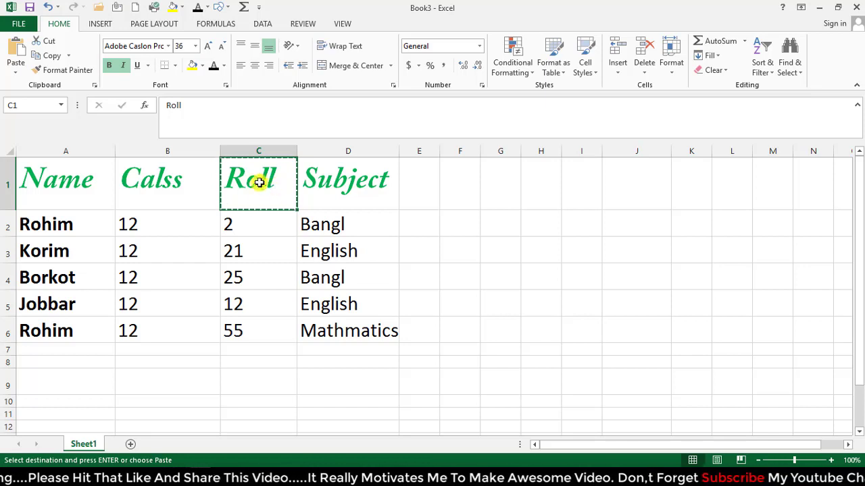
left_click(544, 184)
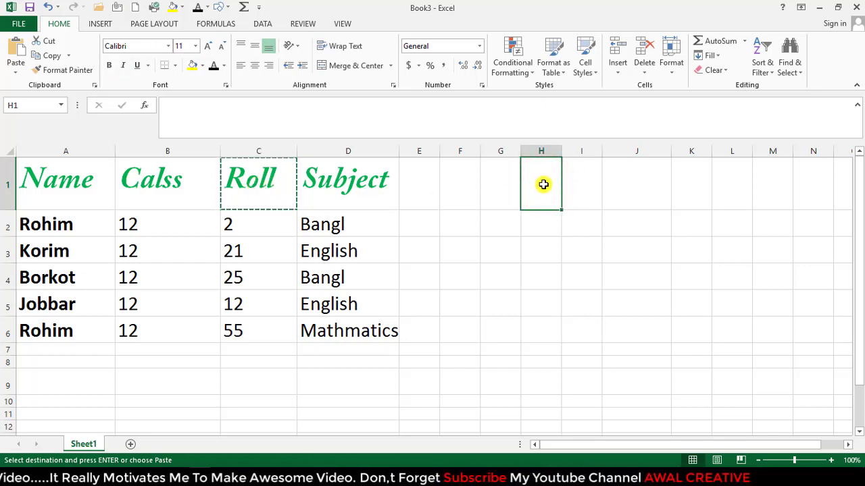
left_click(579, 181)
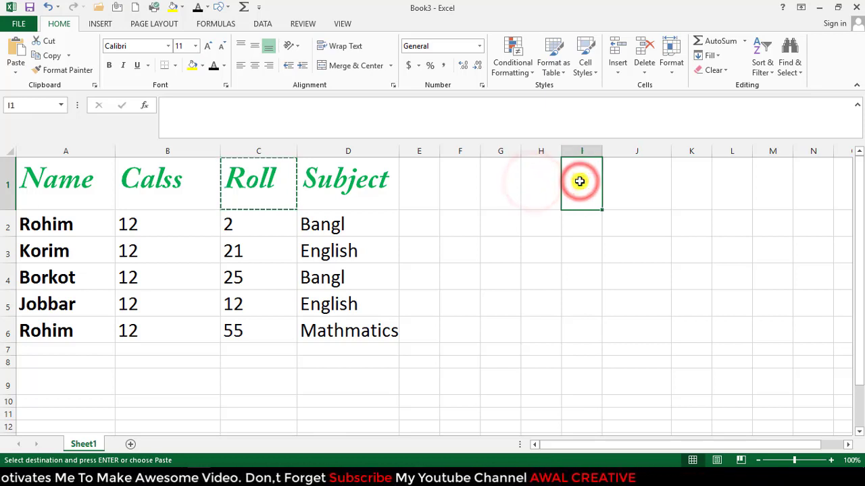
left_click(15, 51)
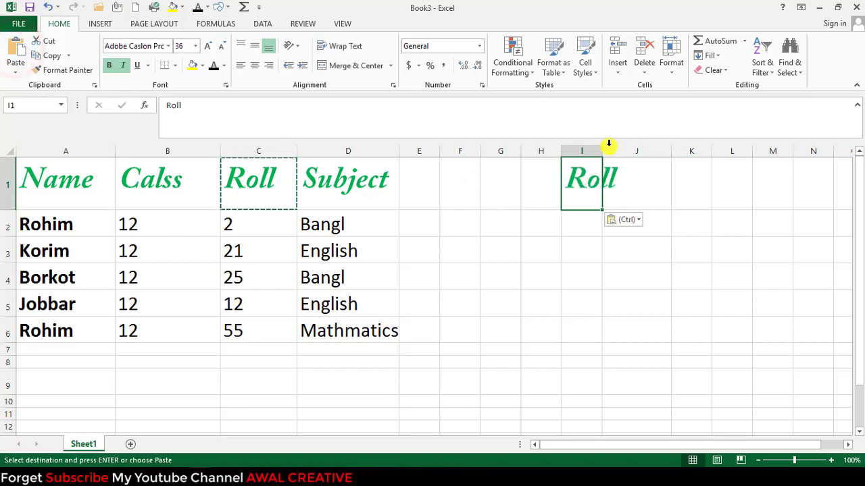
Widen column I to fit the pasted Roll heading, then reselect I1
left_click_drag(600, 154, 650, 152)
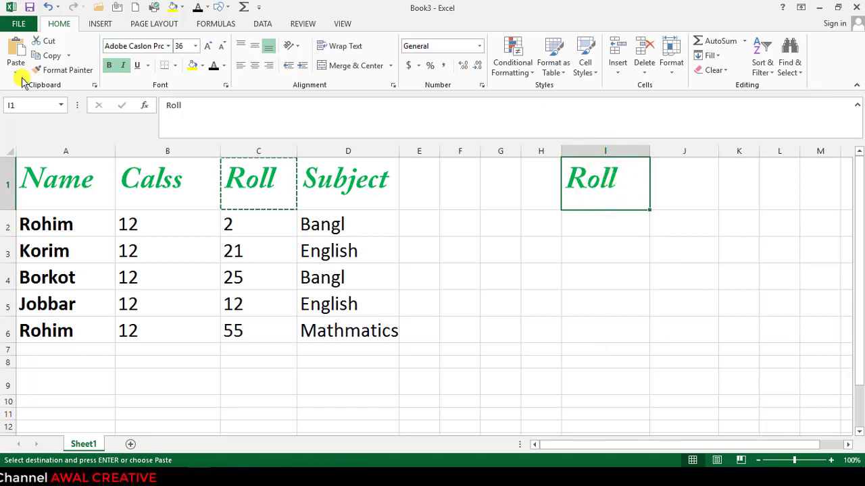
left_click(566, 243)
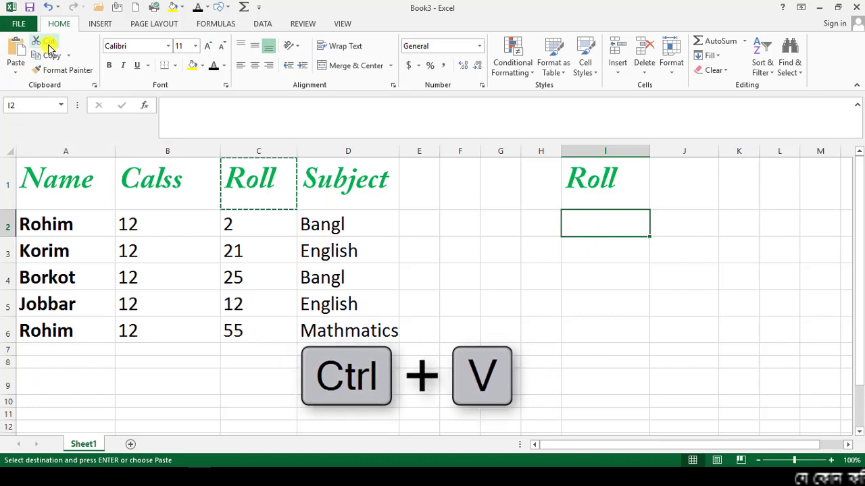
left_click(595, 185)
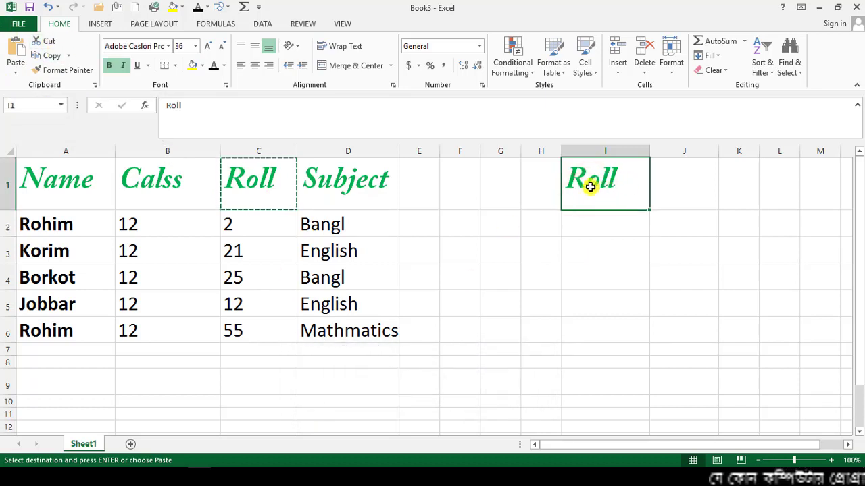
left_click(466, 182)
key("Right")
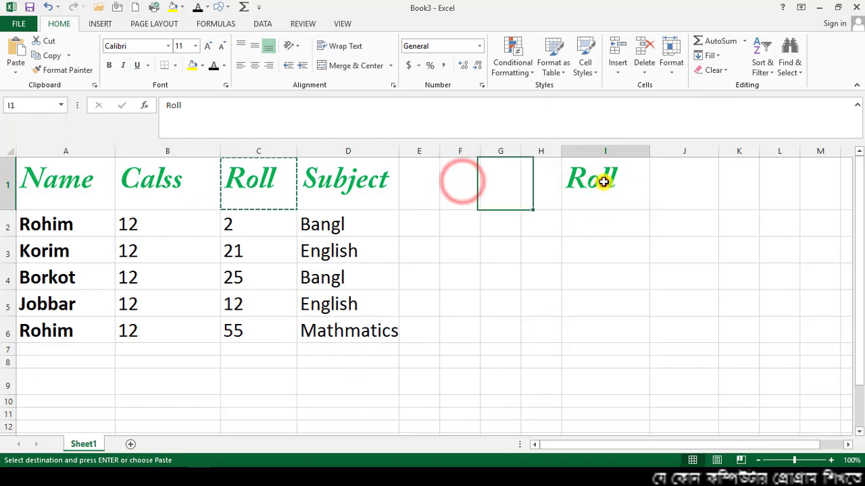
left_click(596, 189)
left_click(469, 185)
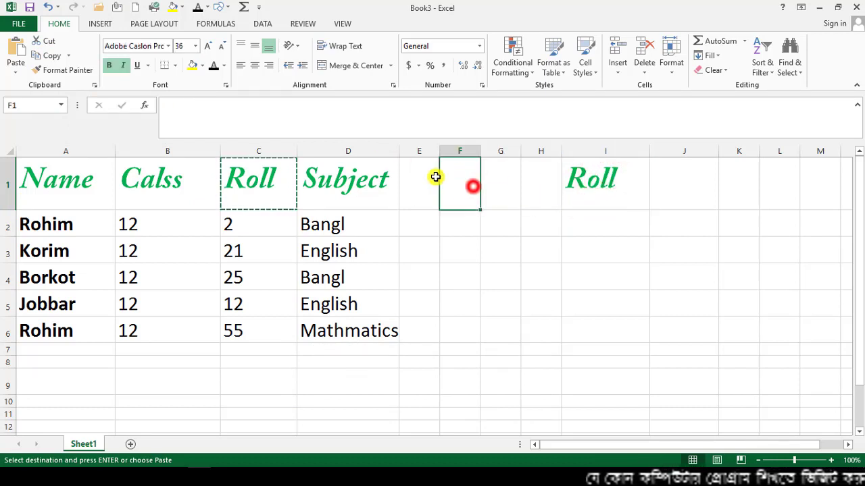
left_click(583, 178)
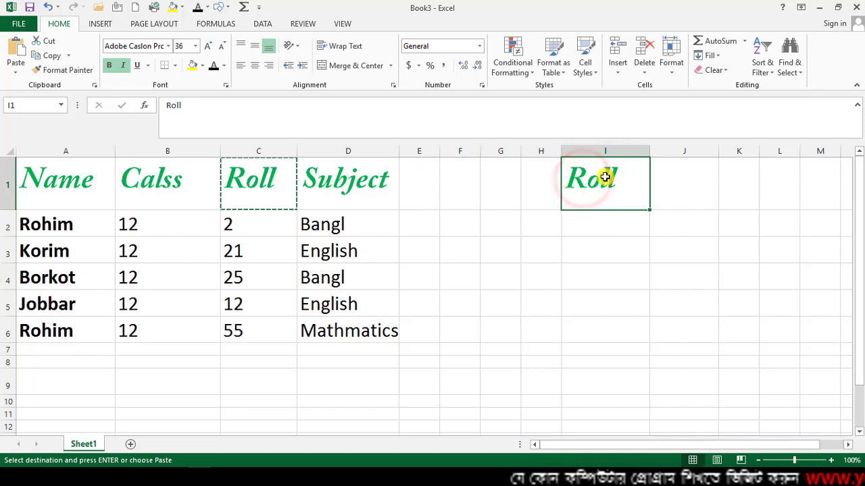
Cut the Roll heading from I1, paste it into F1 and widen column F
left_click(43, 42)
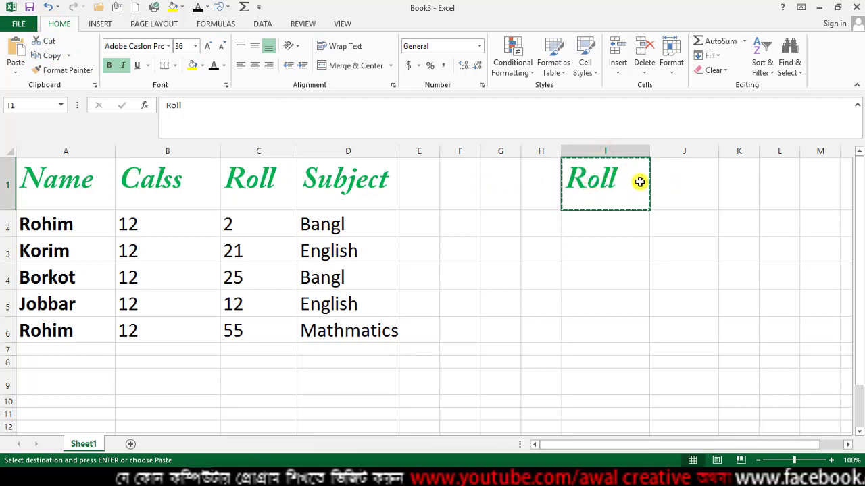
left_click(452, 189)
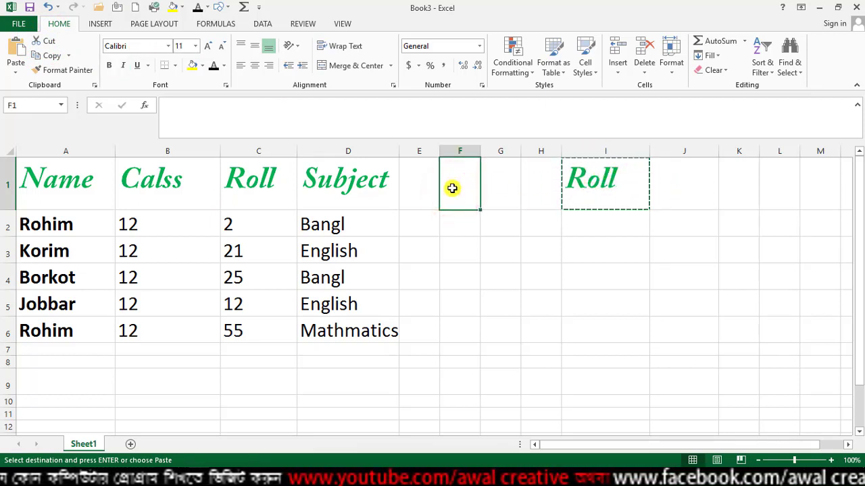
left_click(452, 187)
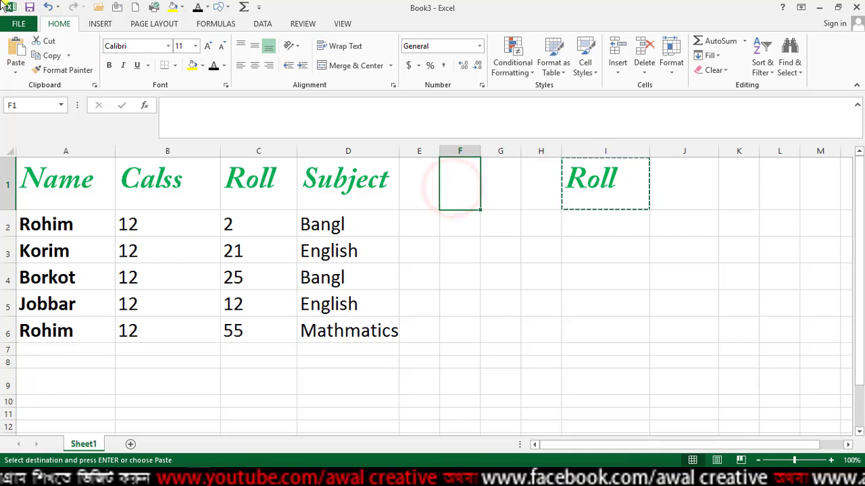
left_click(18, 54)
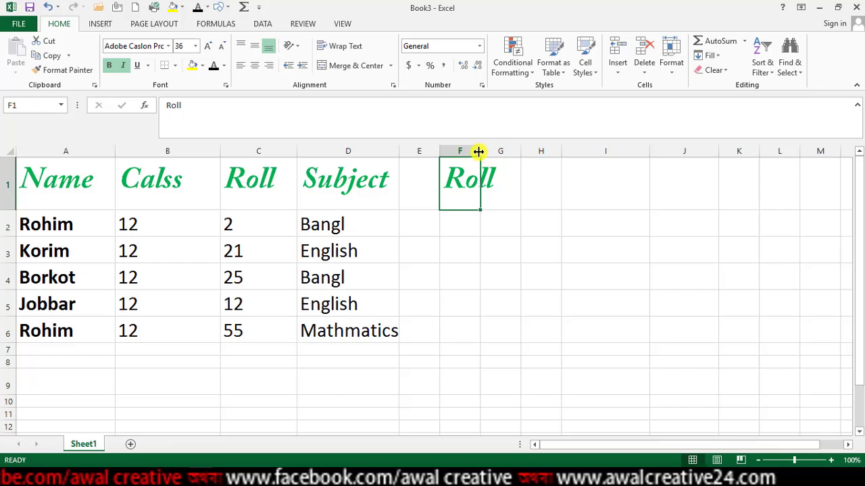
left_click_drag(478, 151, 511, 150)
Check the moved heading in F1 and the emptied I1, then select Rohim in A2
left_click(475, 178)
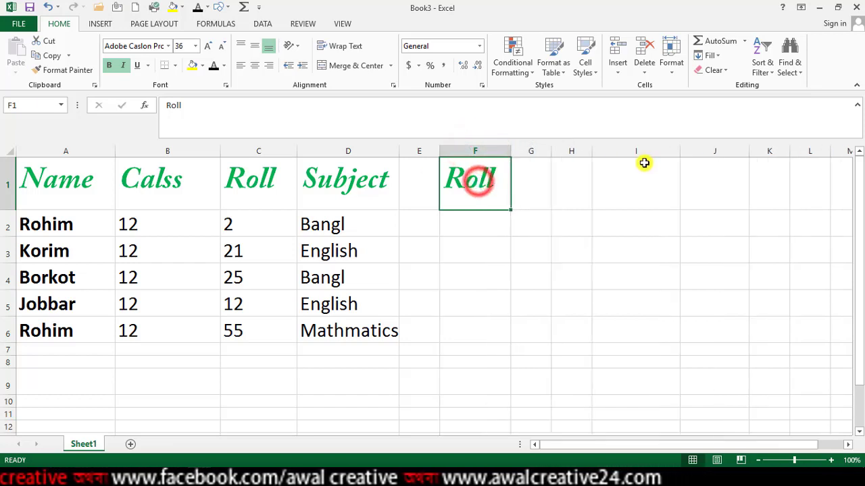
left_click(638, 162)
left_click(506, 172)
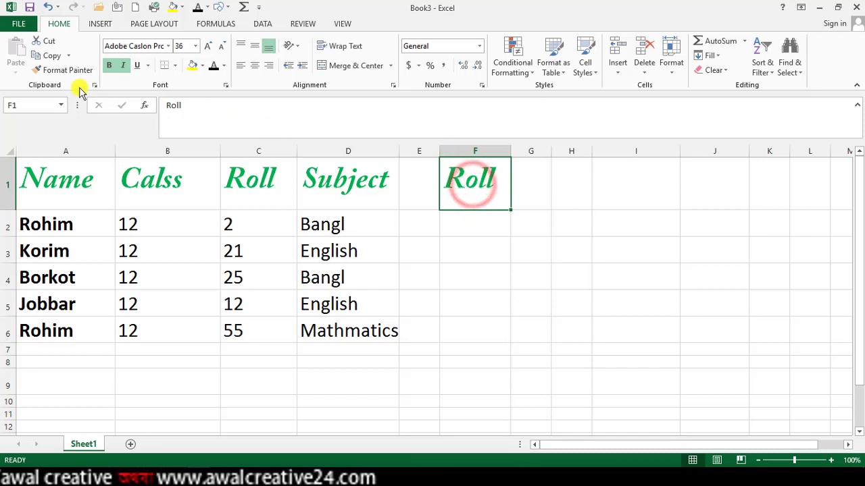
left_click(492, 181)
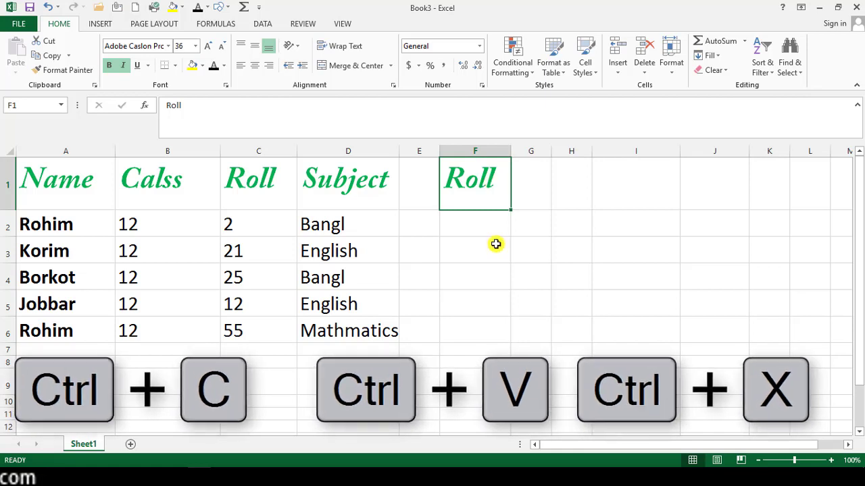
left_click(453, 188)
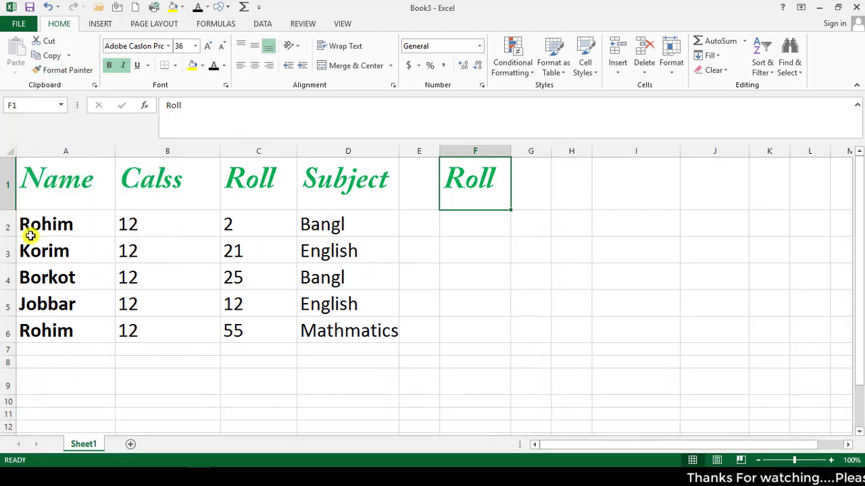
left_click(30, 233)
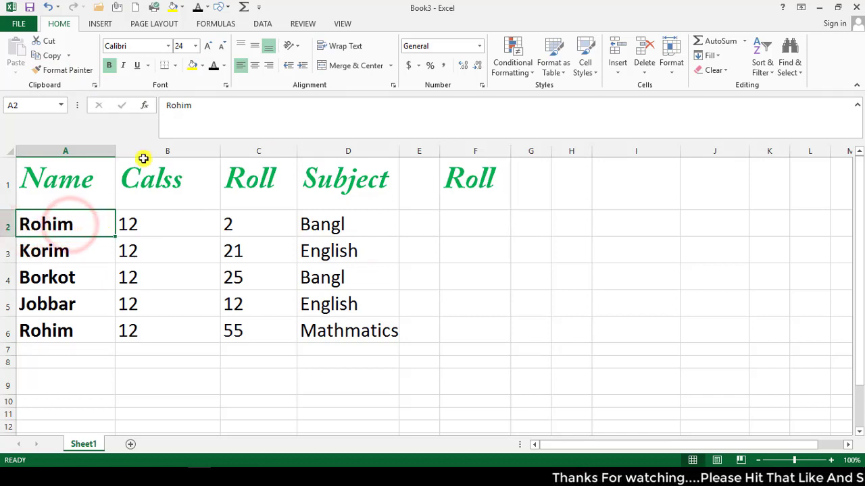
Make Rohim in A2 red, italic and underlined
left_click(224, 65)
left_click(225, 181)
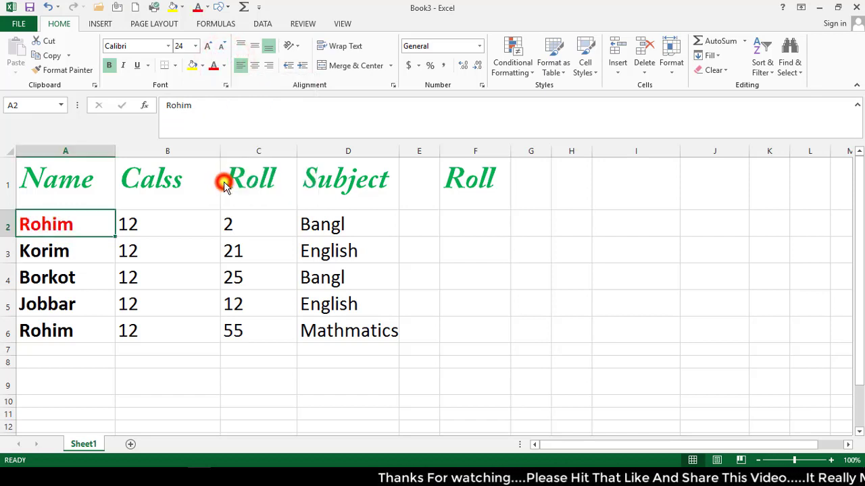
left_click(123, 65)
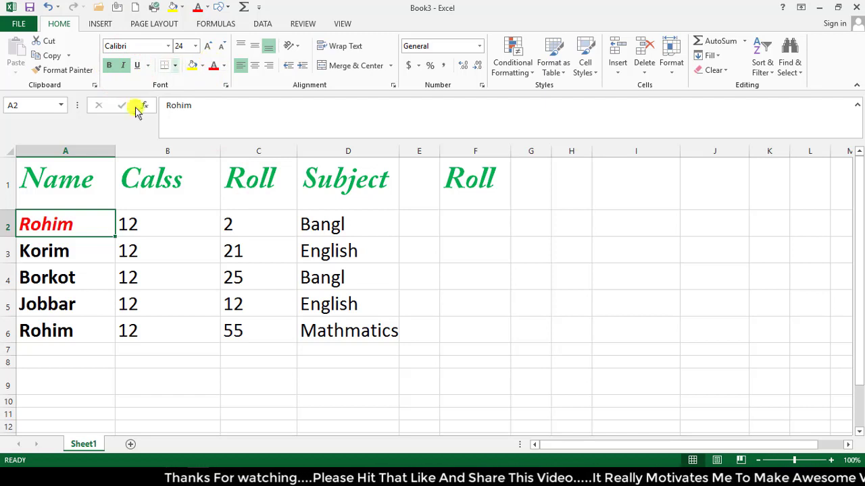
left_click(136, 67)
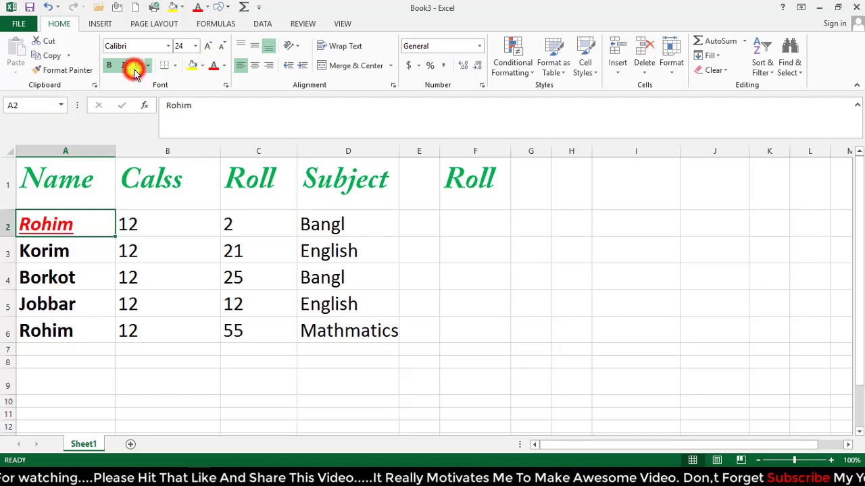
Set Rohim in A2 in the Android Assassin font
left_click(169, 45)
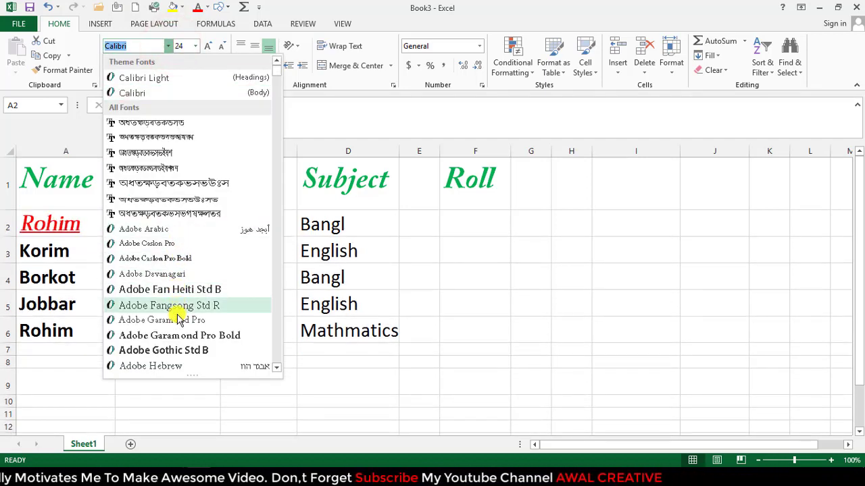
scroll(177, 314, "down", 2)
scroll(180, 303, "down", 5)
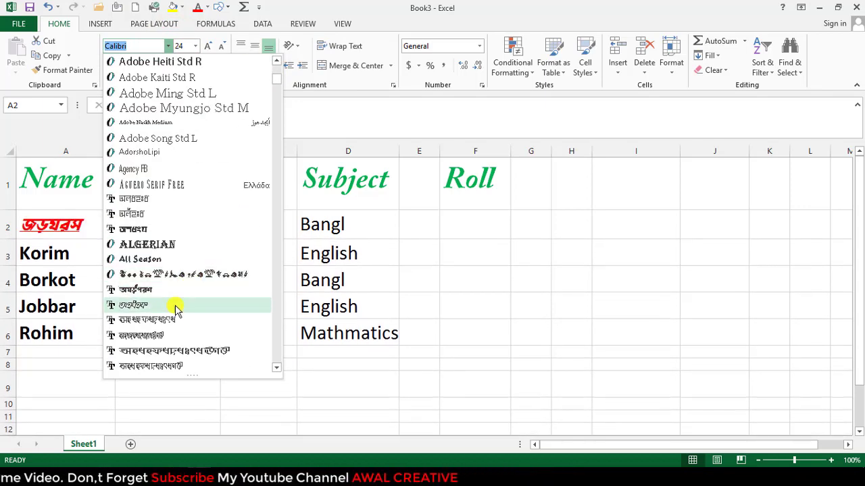
scroll(154, 247, "down", 2)
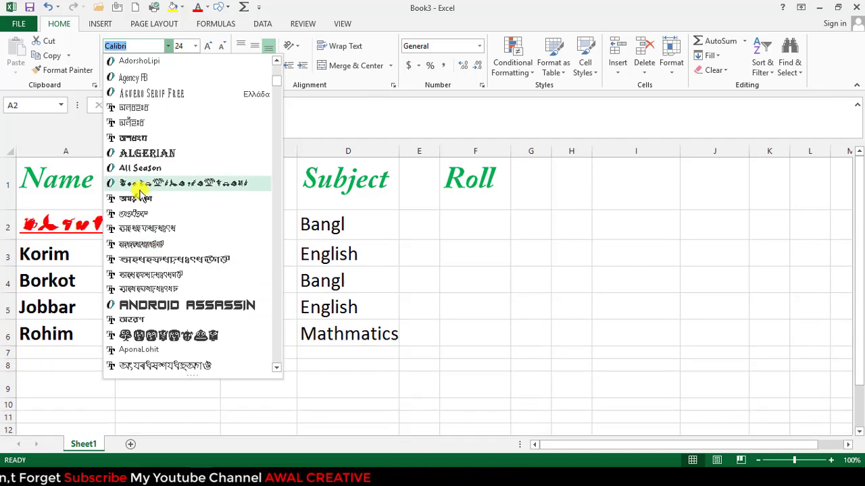
left_click(192, 305)
left_click(410, 257)
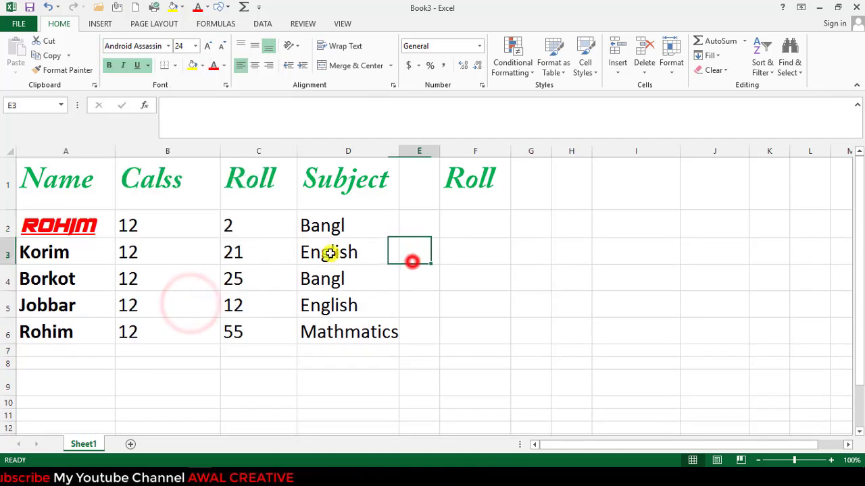
left_click(53, 220)
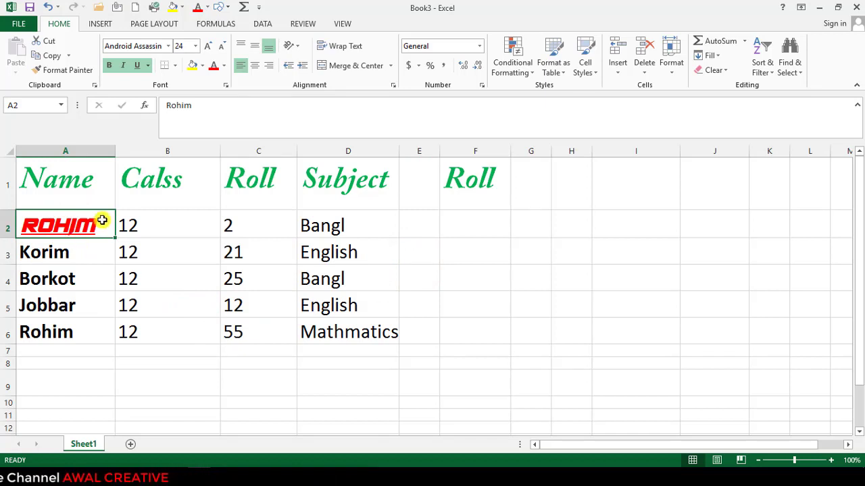
left_click(78, 233)
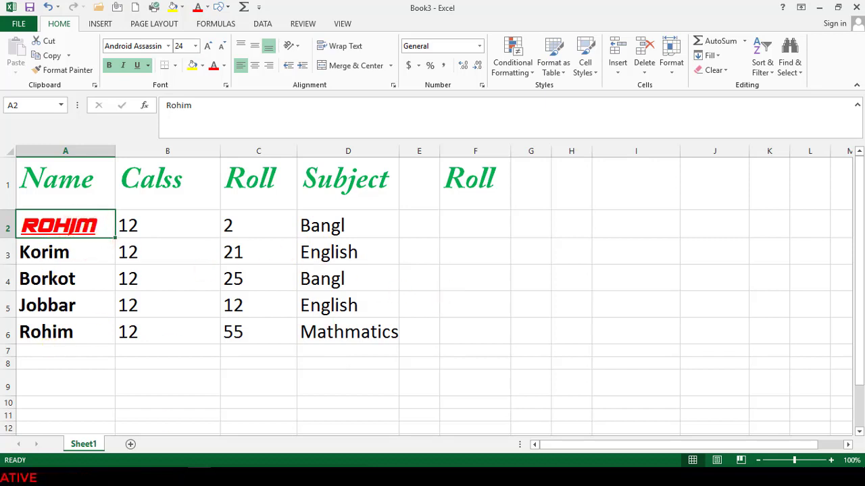
Paint A2's red Android Assassin format onto the subject cells D2:D6
left_click(49, 73)
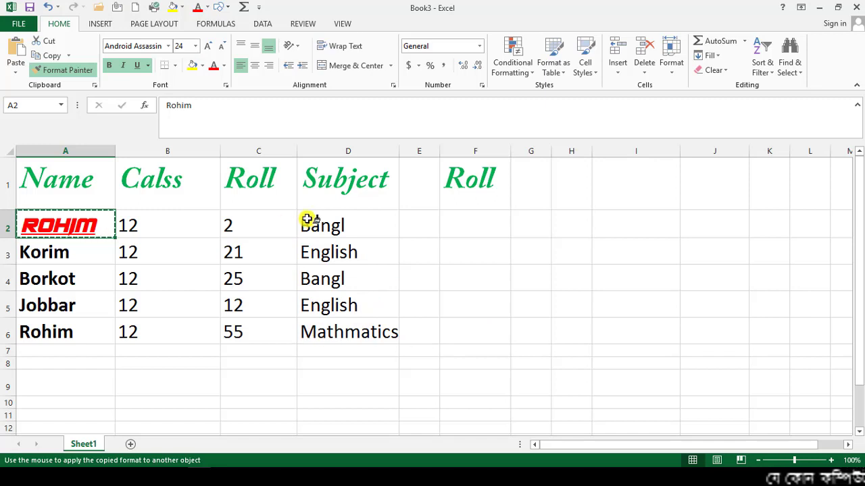
mouse_move(305, 215)
left_mouse_down()
mouse_move(322, 272)
mouse_move(323, 335)
left_mouse_up()
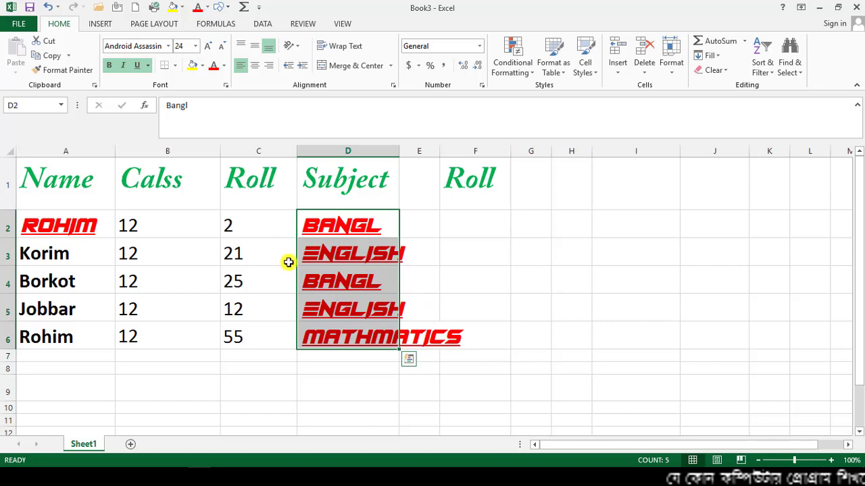
left_click(75, 232)
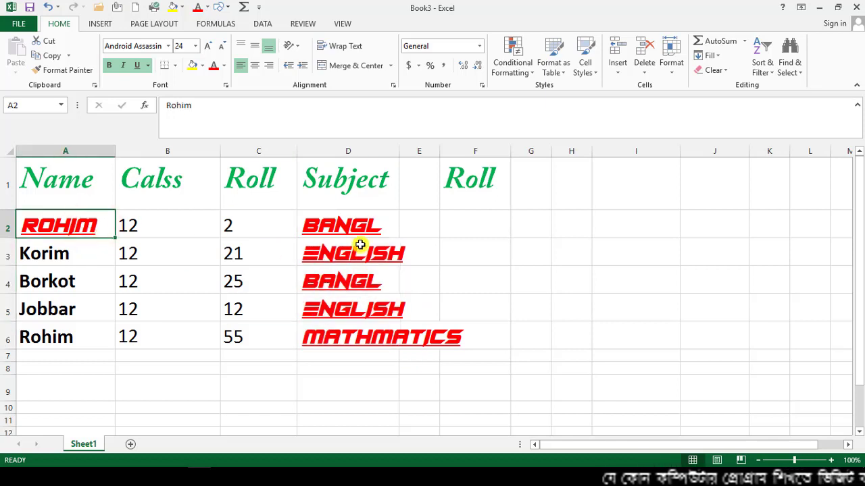
left_click(338, 228)
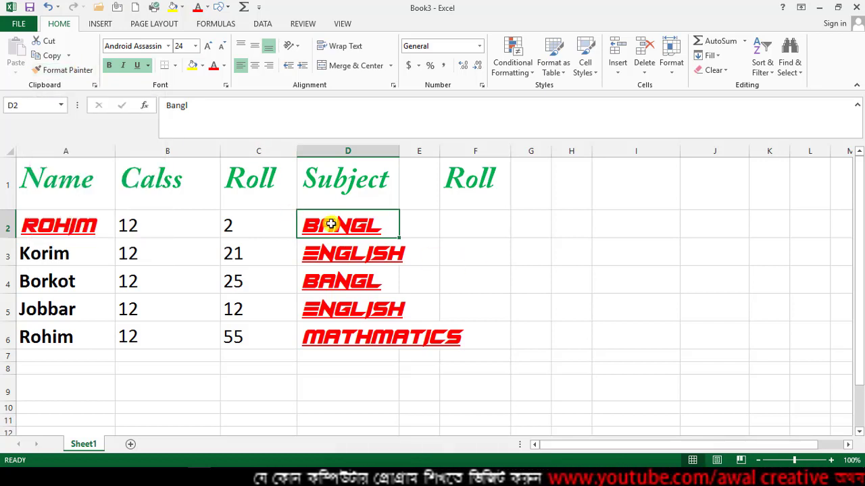
left_click(73, 227)
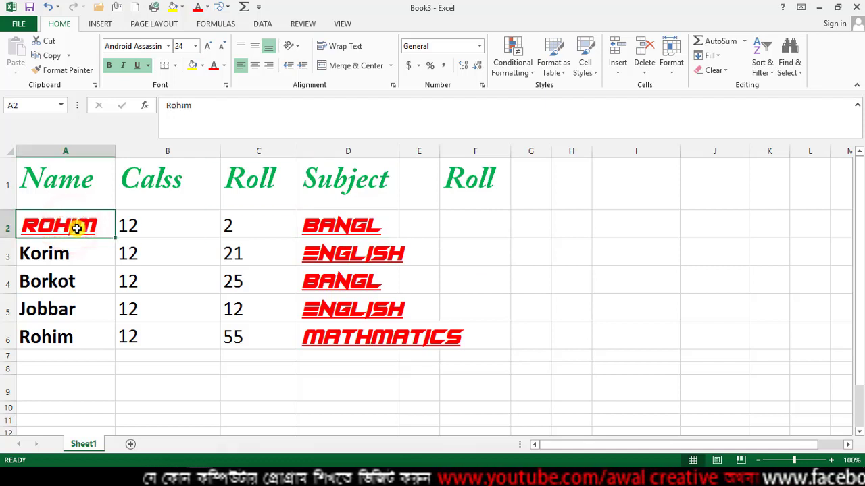
Paint the same Rohim format onto Jobbar in A5
left_click(73, 73)
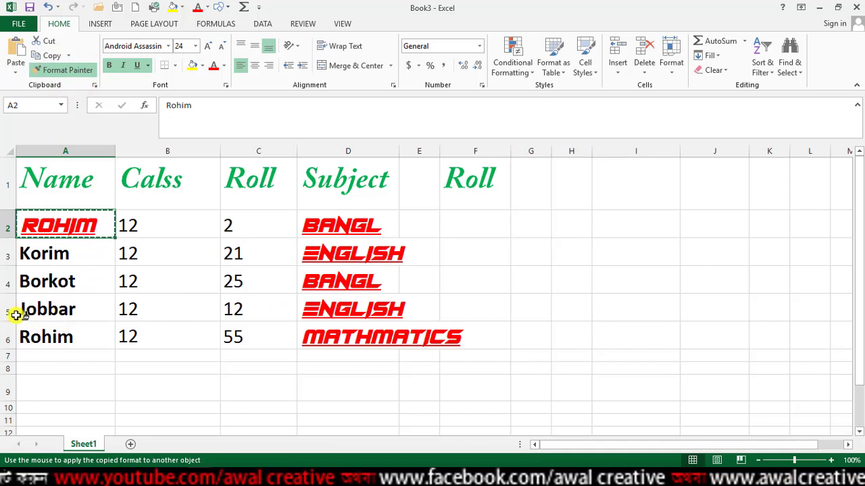
left_click_drag(18, 313, 54, 312)
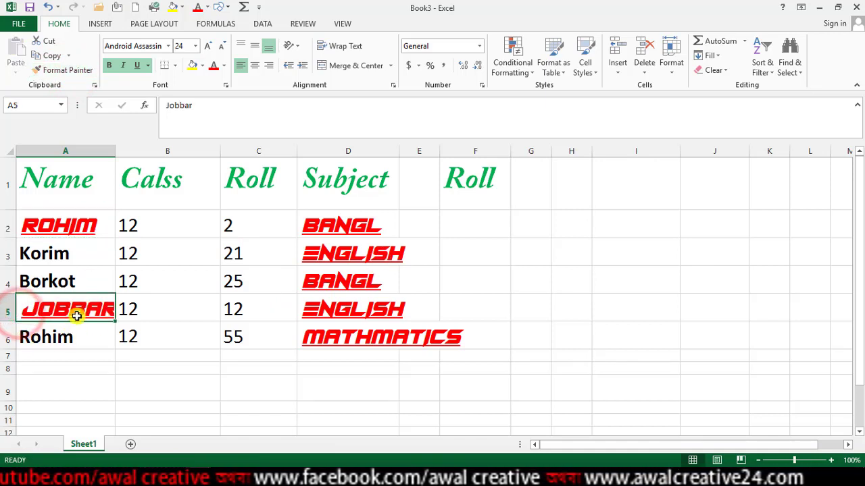
left_click(67, 186)
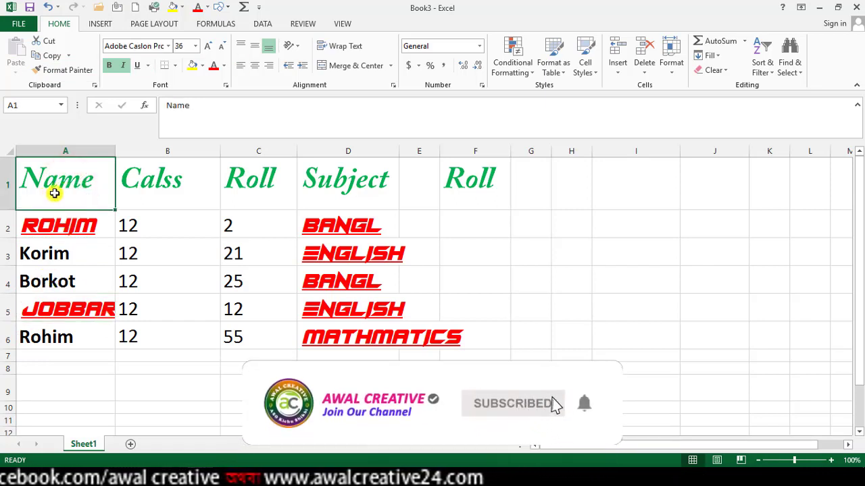
Paint the Name header's format from A1 onto Korim in A3
left_click(66, 72)
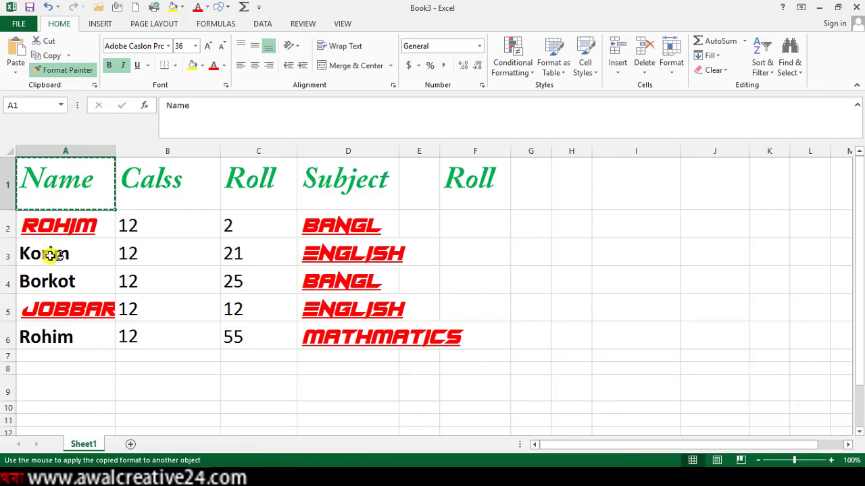
left_click(28, 253)
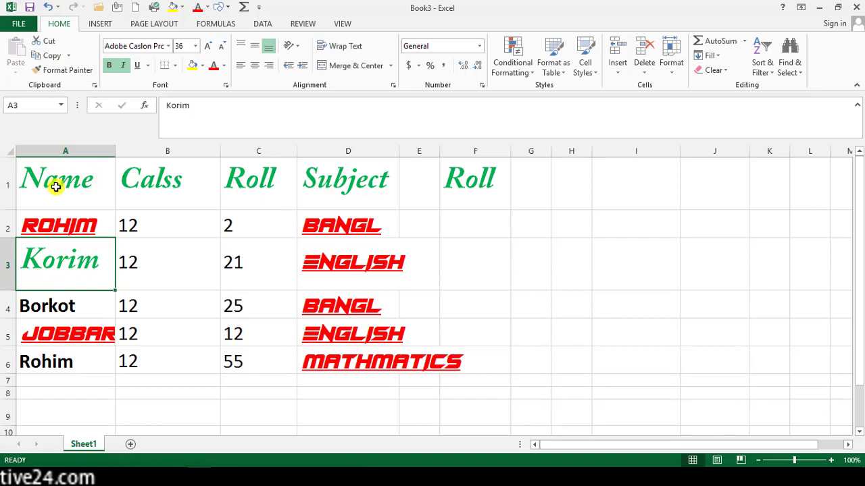
left_click(156, 185)
left_click(268, 187)
left_click(353, 196)
left_click(475, 188)
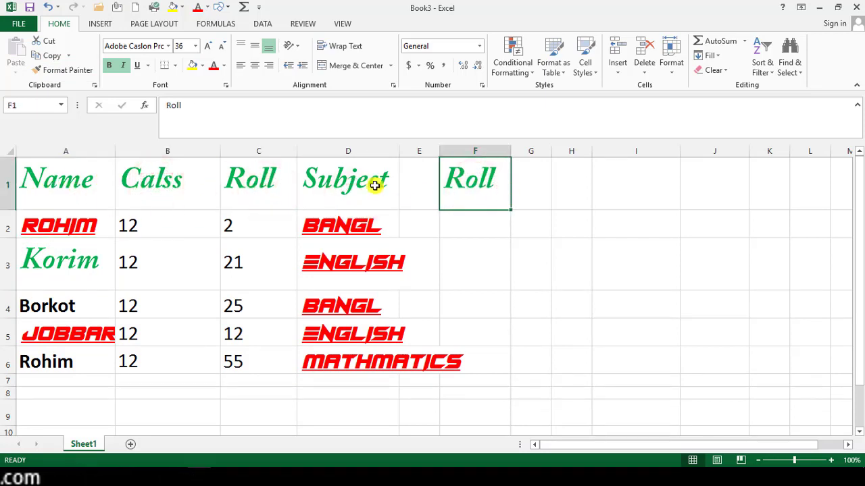
left_click(46, 277)
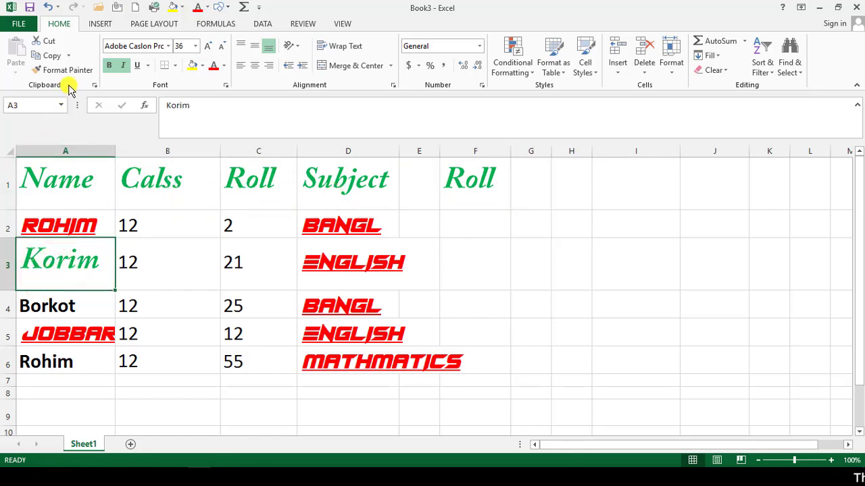
Undo twice with Ctrl+Z to strip the red and green styling from names and subjects
key("ctrl+z")
key("ctrl+z")
key("ctrl+z")
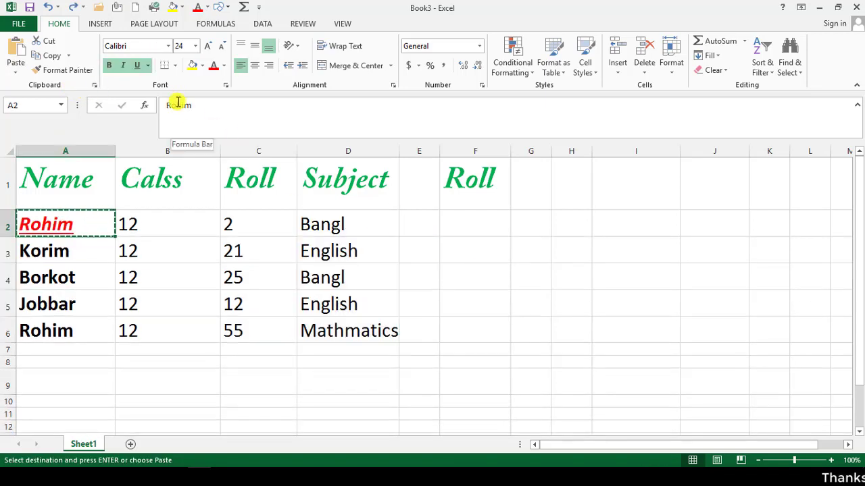
key("ctrl+z")
key("ctrl+z")
key("ctrl+z")
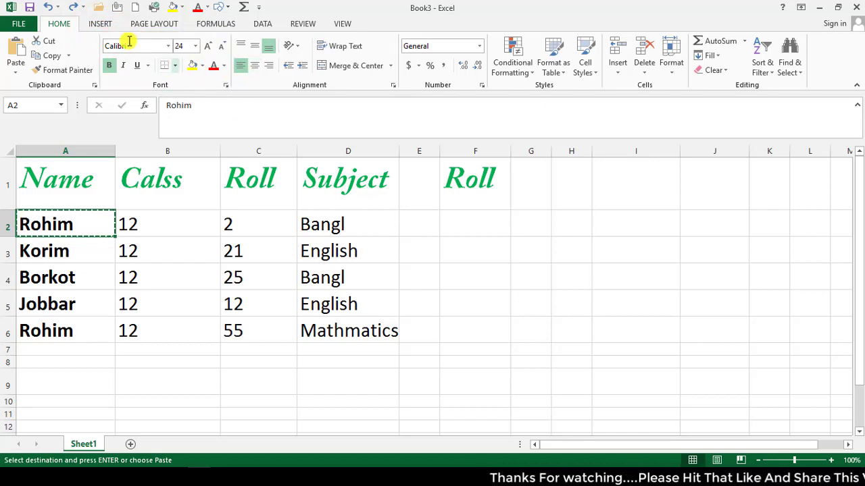
left_click(167, 46)
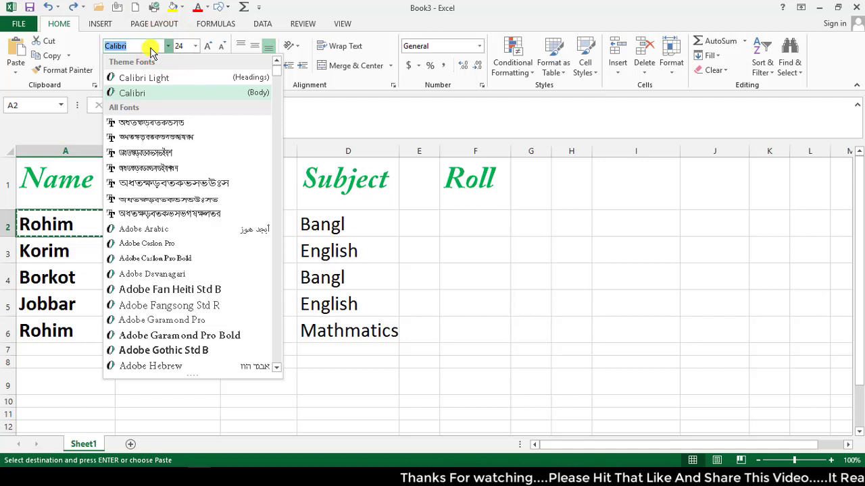
left_click(156, 50)
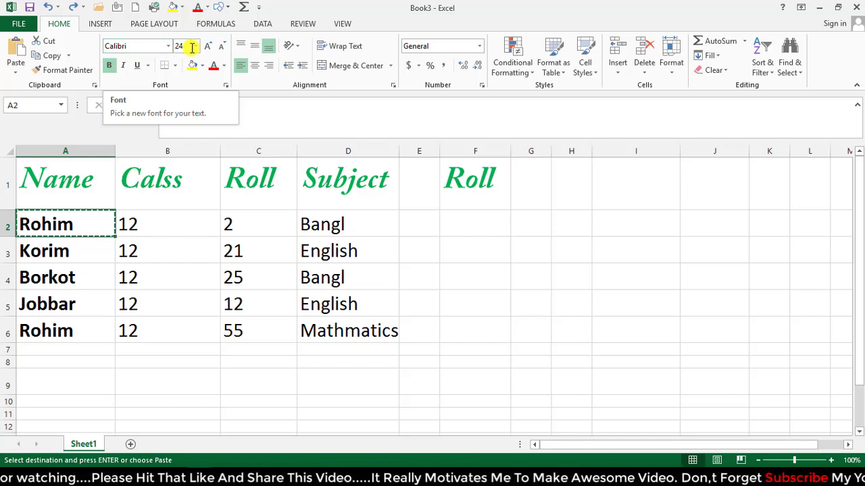
Select row 2 from Rohim in A2 through Bangl in D2
left_click(135, 228)
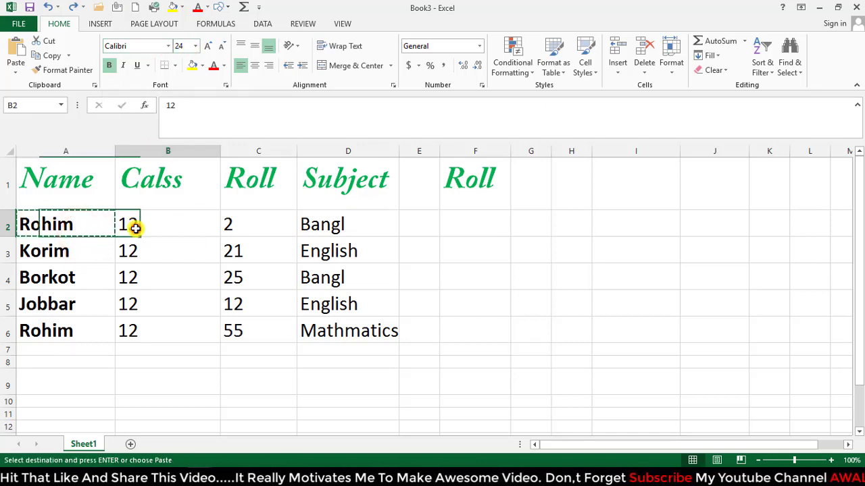
left_click(242, 224)
left_click(142, 227)
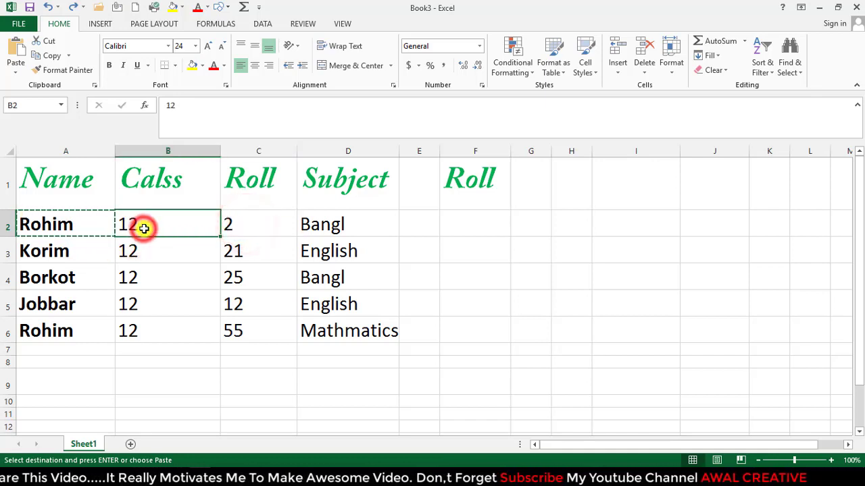
left_click(254, 229)
left_click(318, 226)
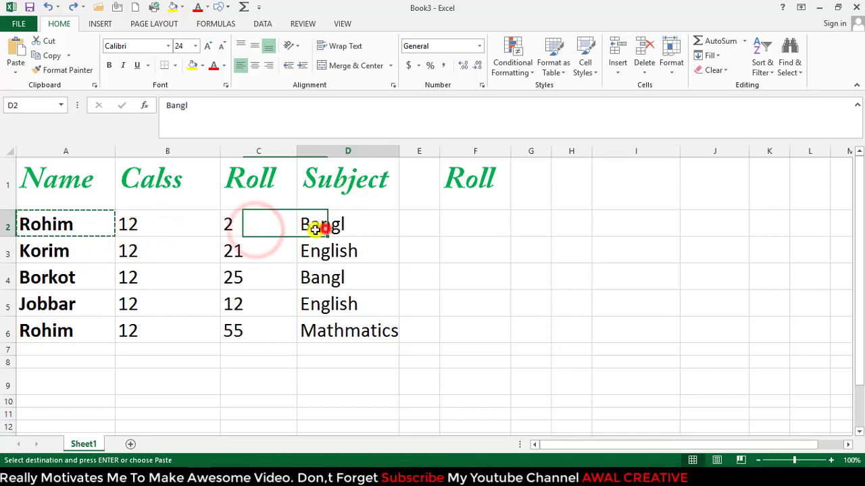
left_click_drag(27, 226, 338, 234)
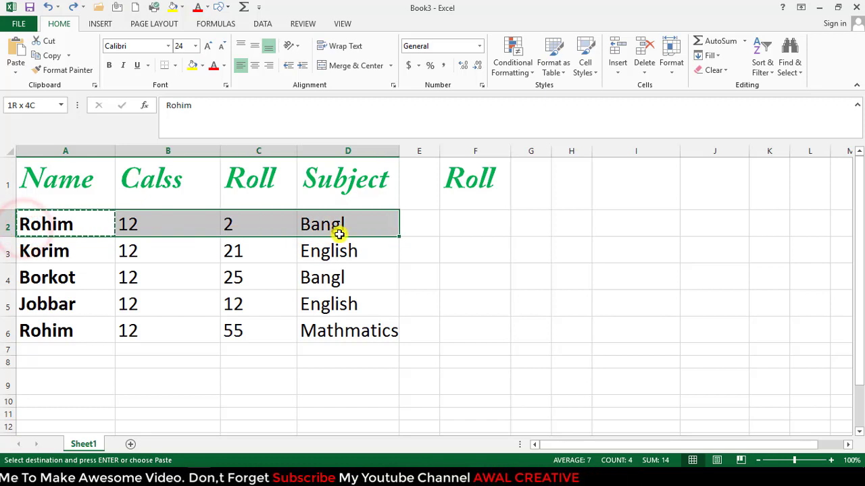
Apply the Blackoak Std font to the selected row 2 cells
left_click(168, 47)
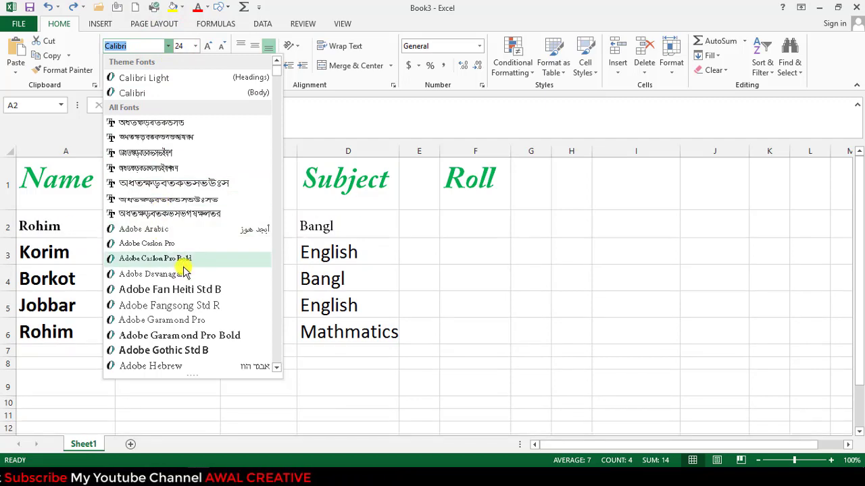
scroll(179, 275, "down", 8)
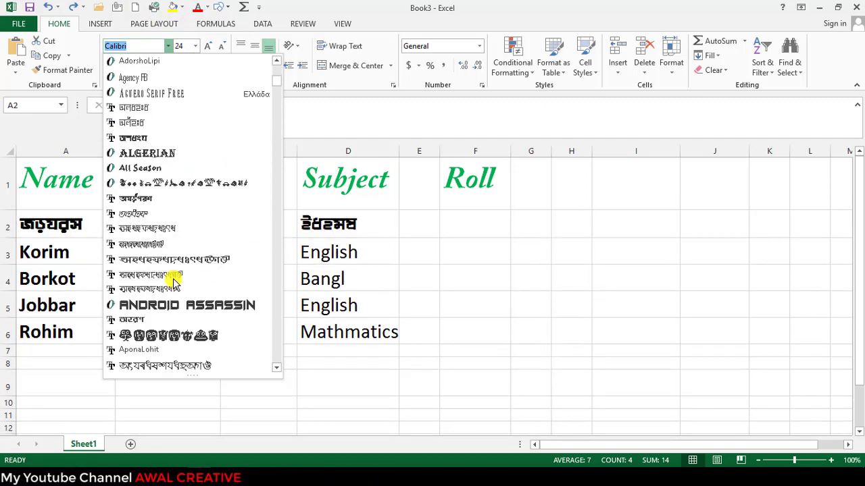
scroll(174, 283, "down", 5)
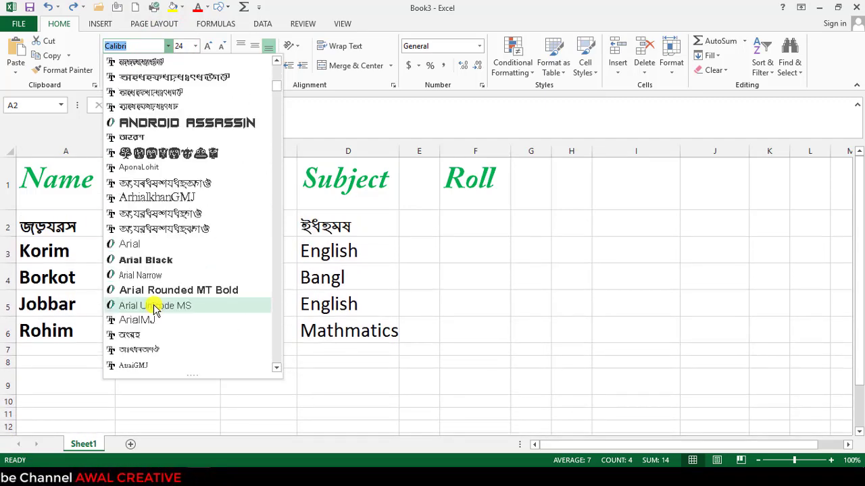
scroll(156, 306, "down", 5)
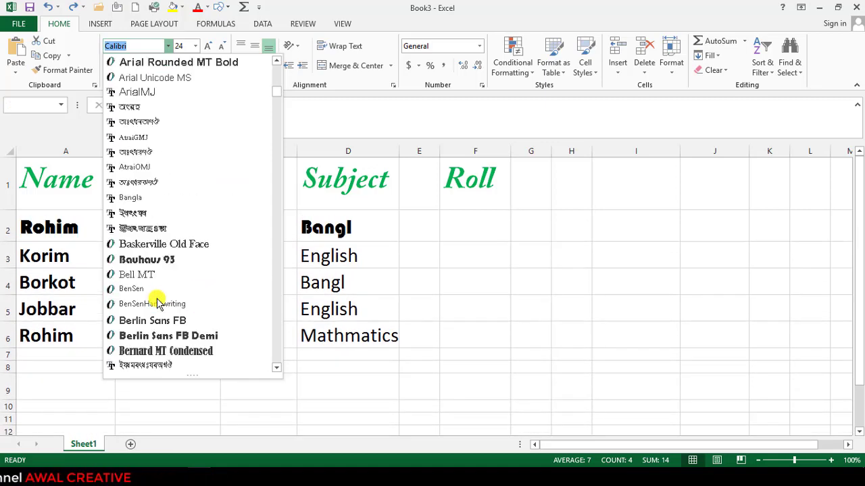
scroll(157, 302, "down", 1)
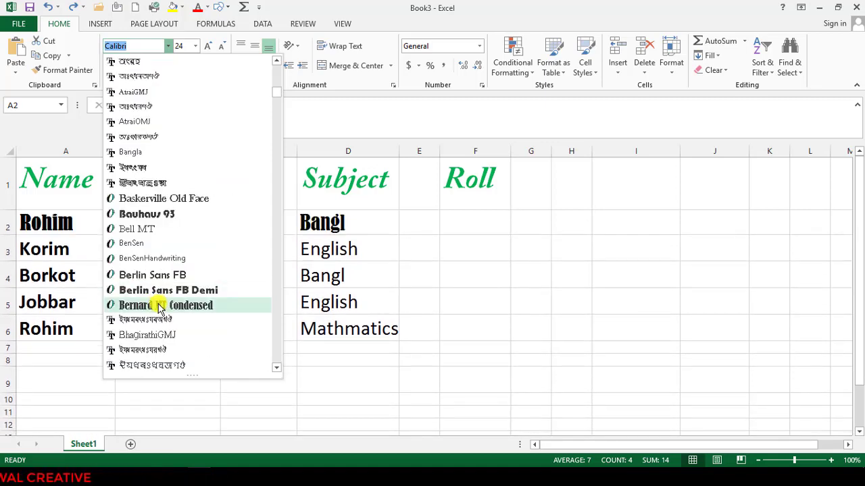
scroll(157, 318, "down", 4)
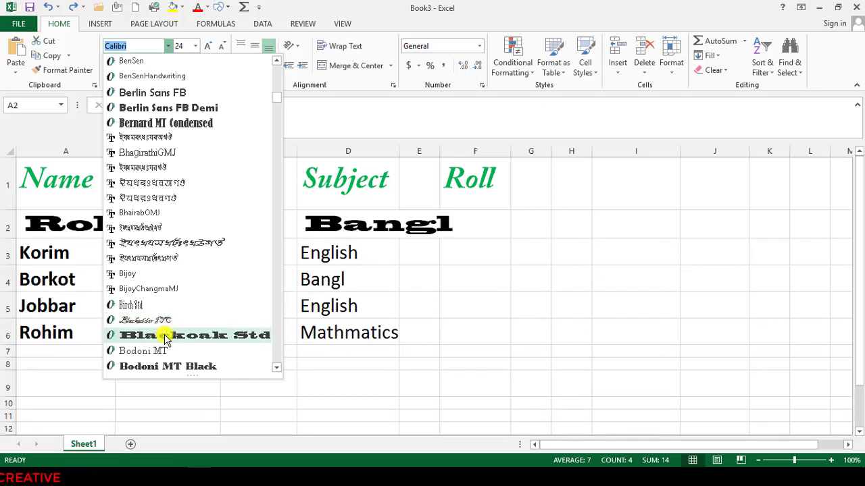
left_click(166, 338)
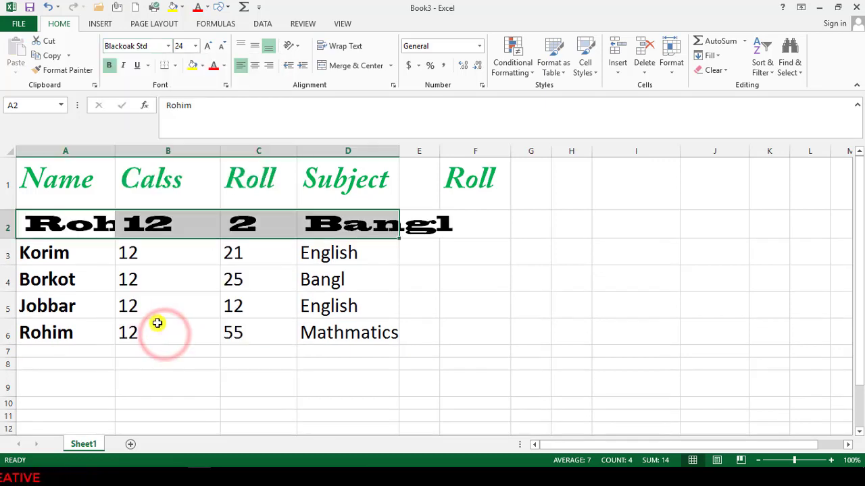
Switch the font of A2:F2 from Blackoak Std to Chopsic
left_click(203, 278)
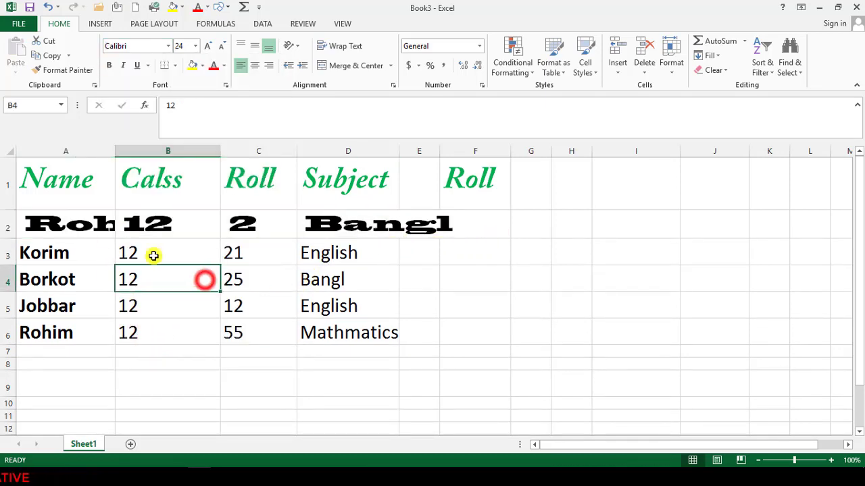
left_click(63, 223)
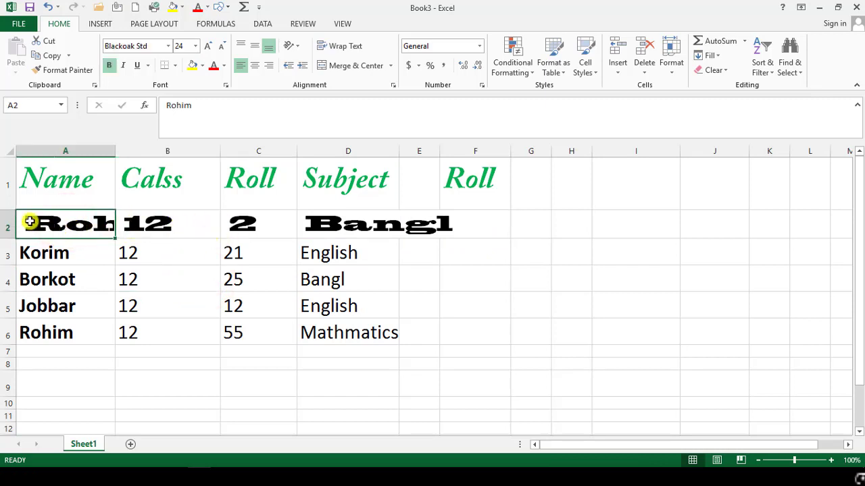
left_click_drag(156, 223, 457, 224)
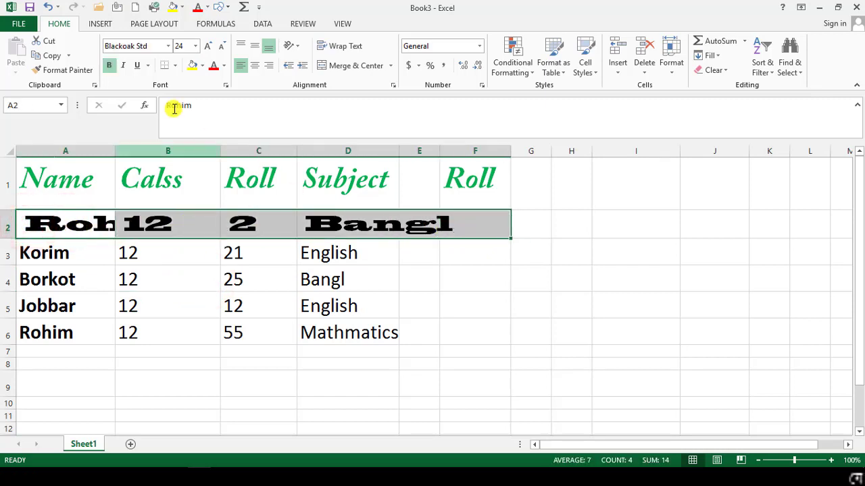
left_click(168, 46)
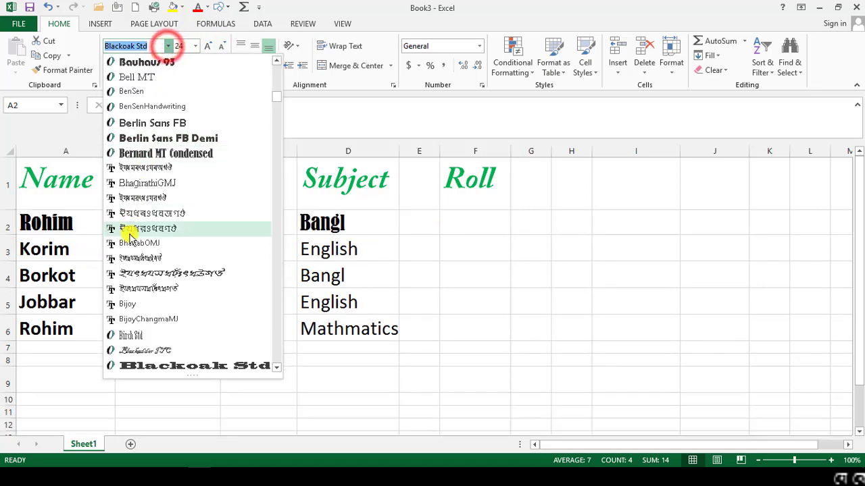
scroll(106, 277, "down", 15)
scroll(160, 288, "down", 10)
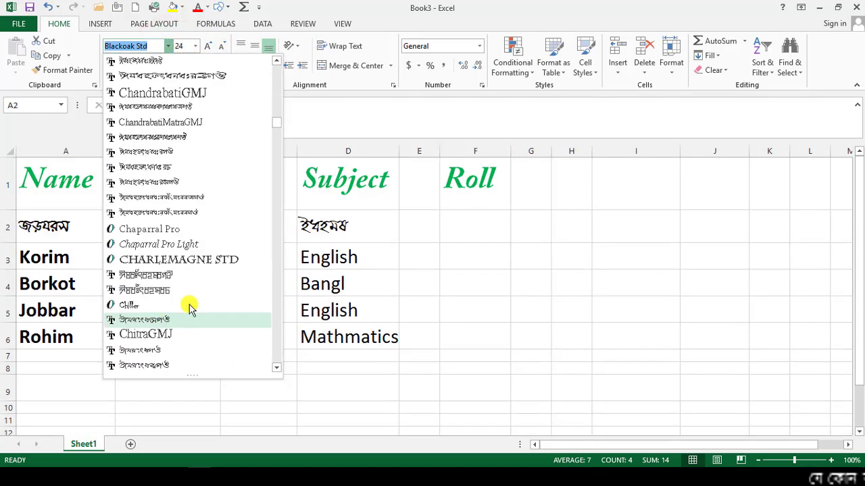
scroll(170, 299, "up", 3)
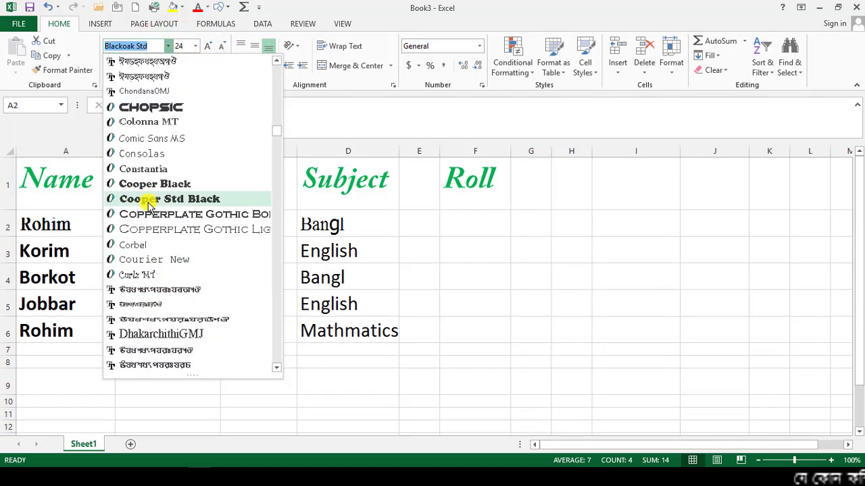
left_click(157, 107)
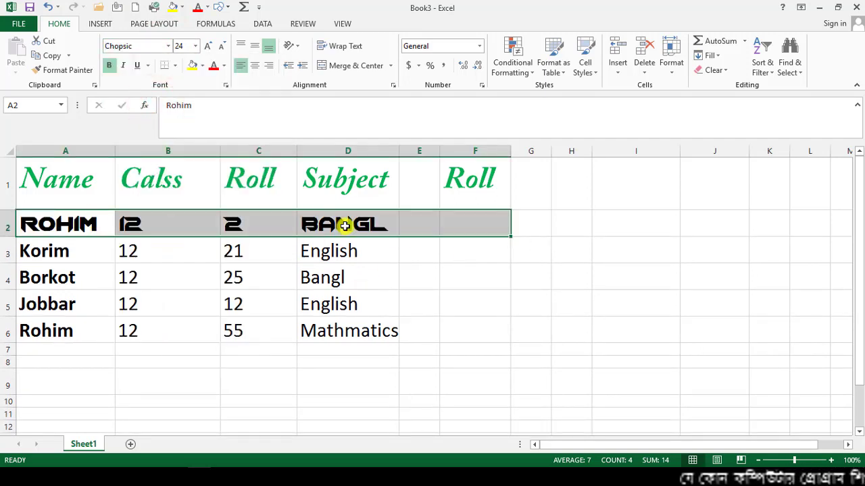
left_click(168, 46)
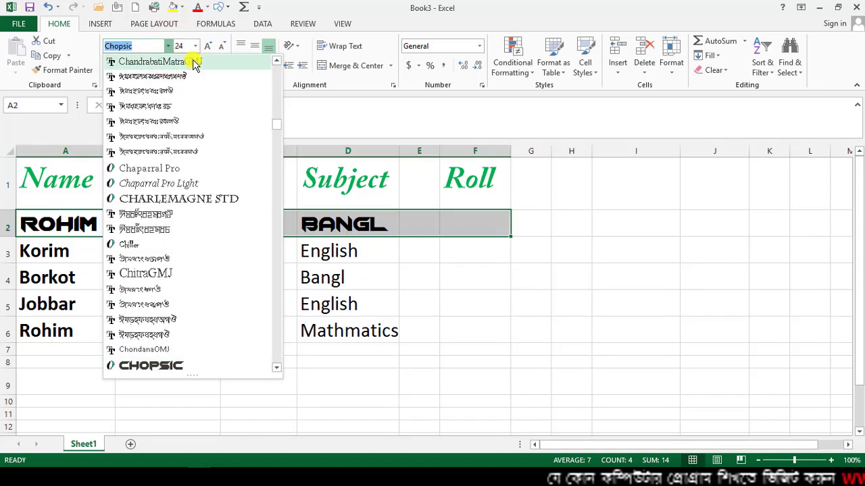
left_click(168, 46)
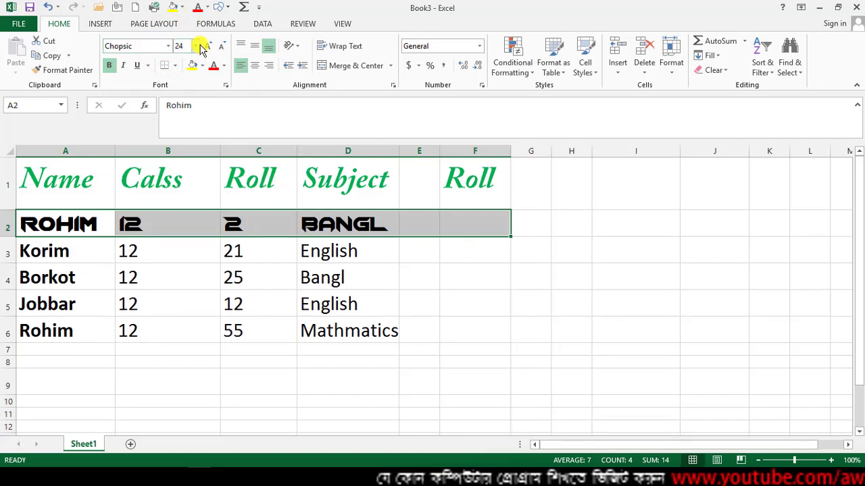
left_click(196, 46)
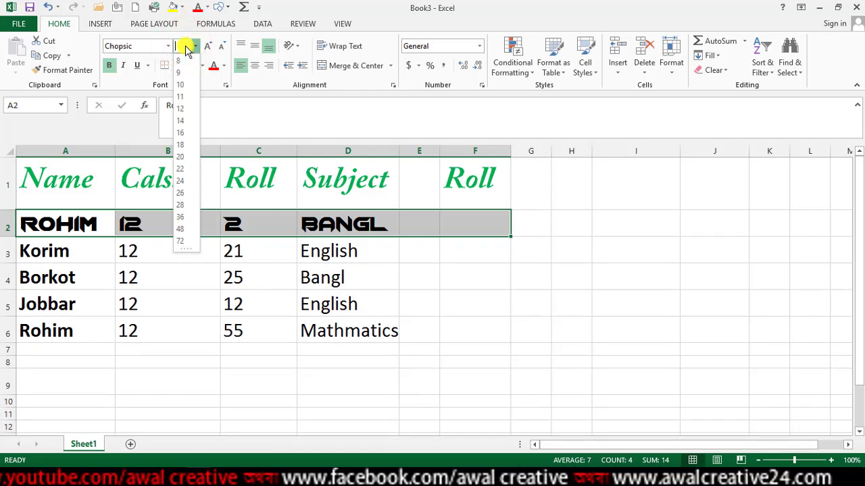
key("Return")
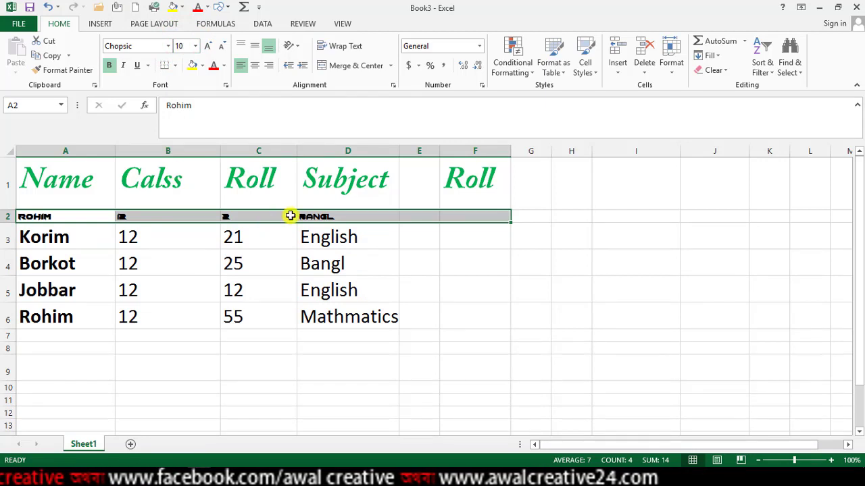
left_click(179, 46)
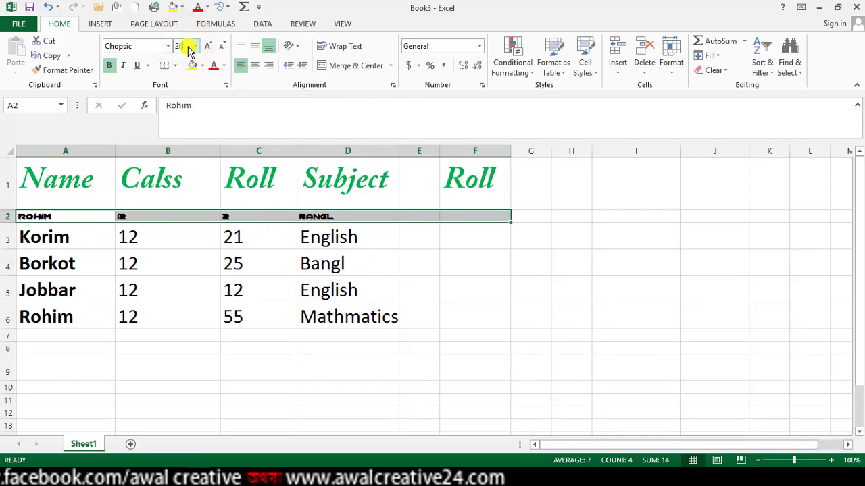
type("20")
key("Return")
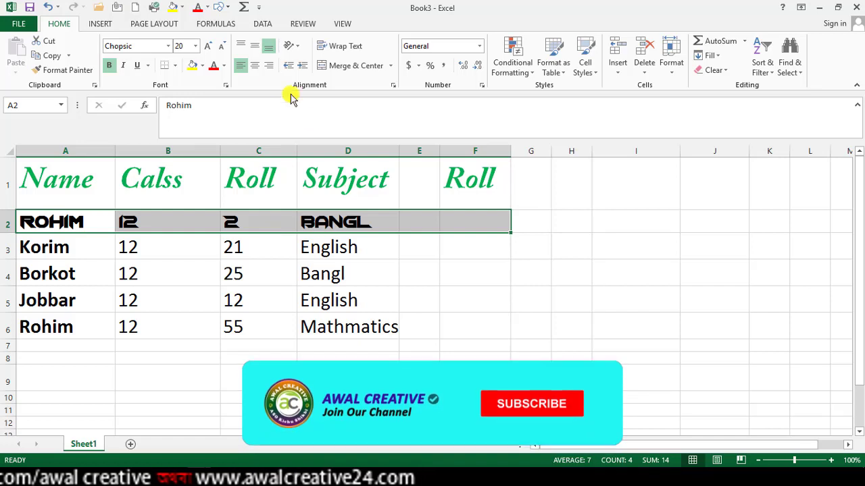
left_click(180, 46)
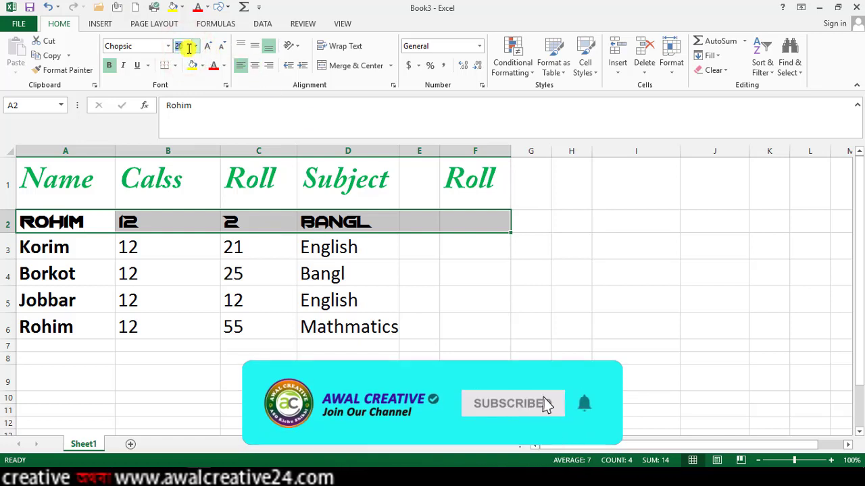
type("25")
key("Return")
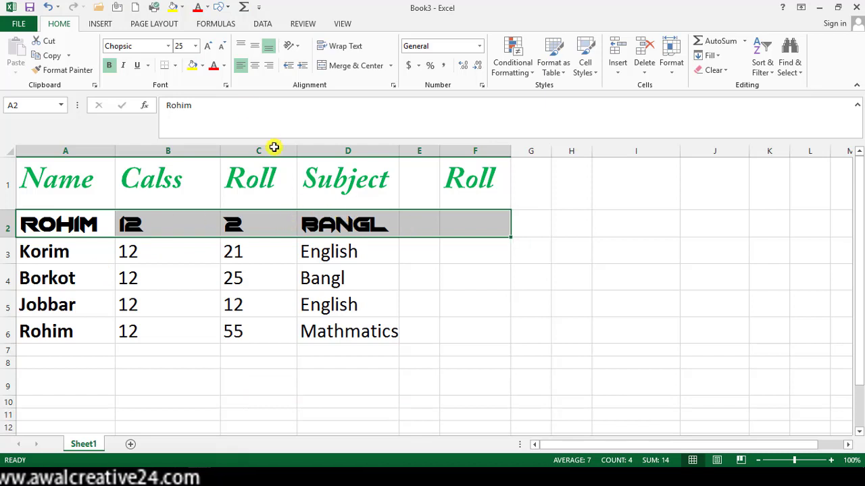
left_click(208, 47)
left_click(224, 47)
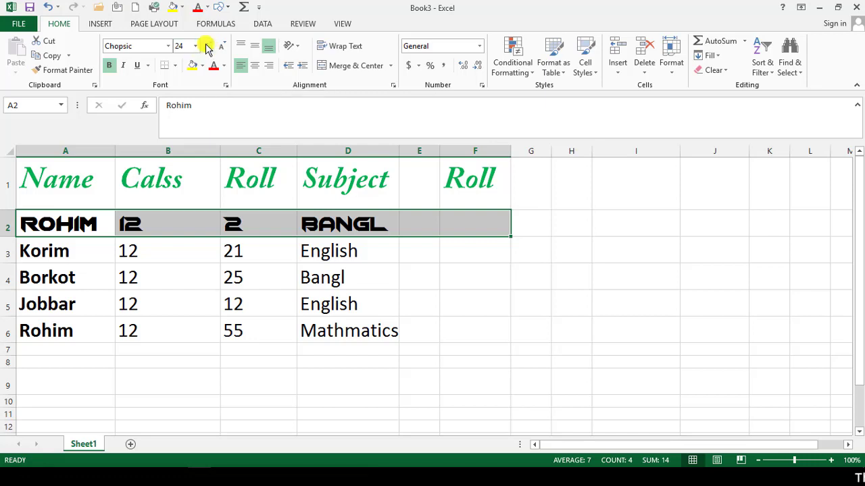
left_click(205, 47)
left_click(206, 48)
left_click(206, 47)
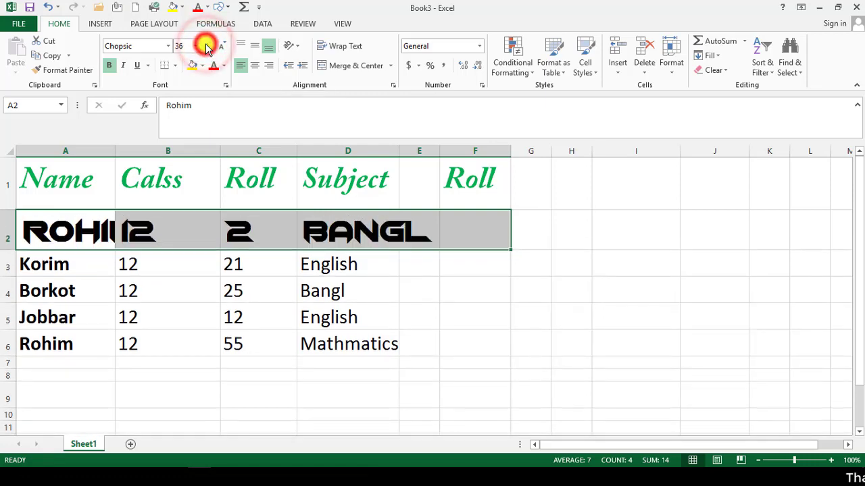
left_click(206, 47)
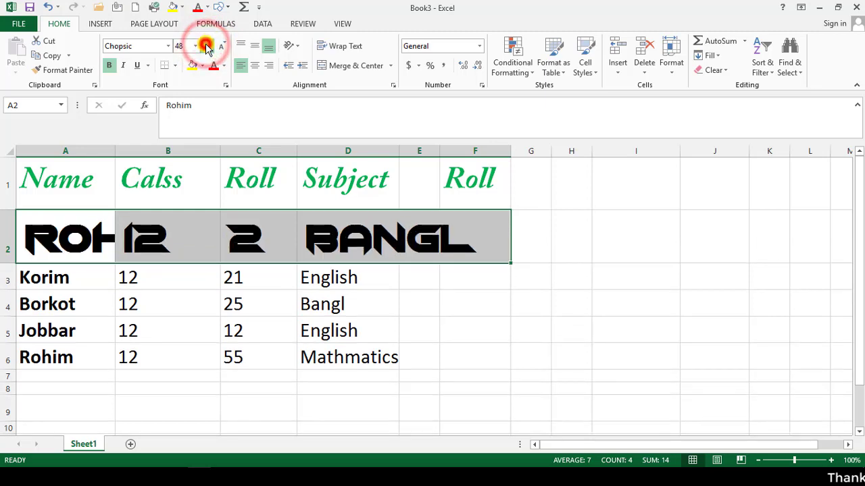
left_click(206, 47)
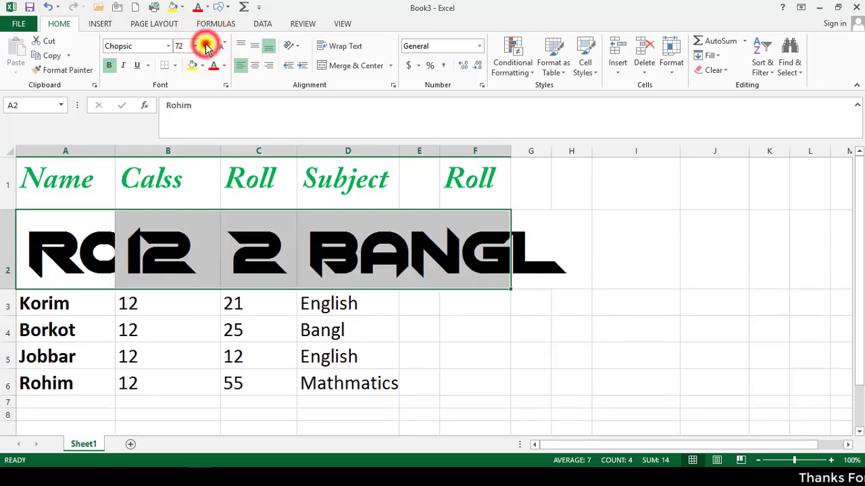
left_click(206, 48)
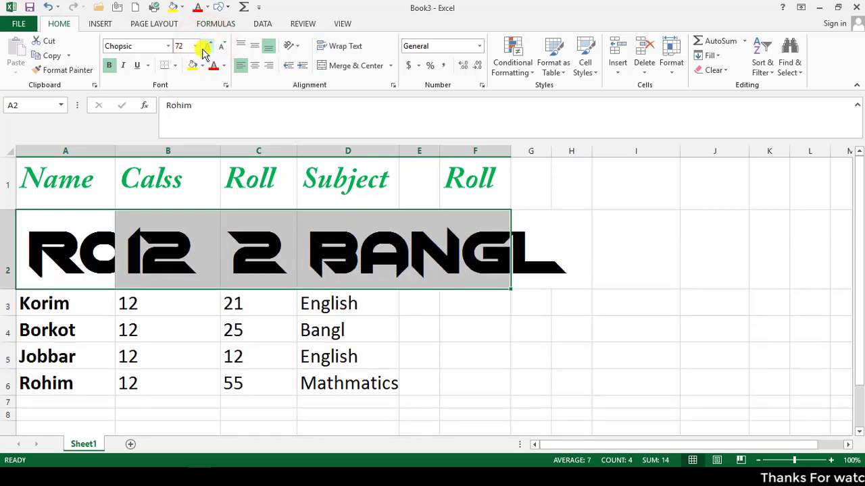
left_click(221, 49)
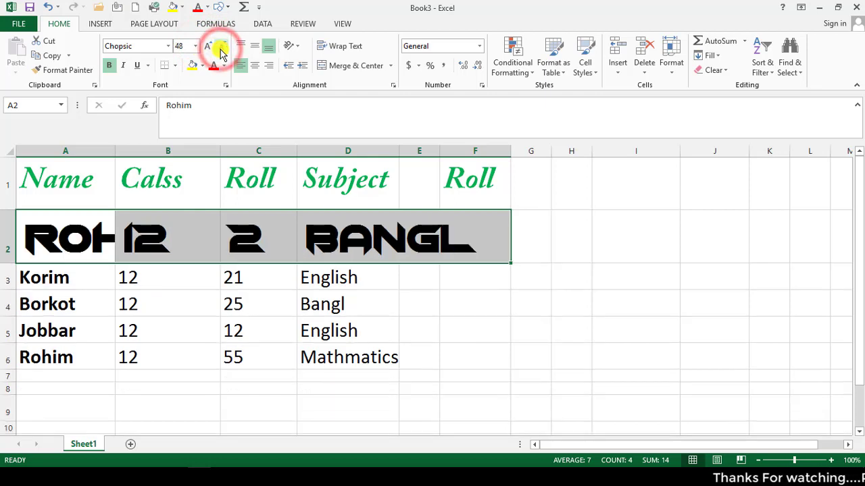
left_click(221, 49)
left_click(221, 48)
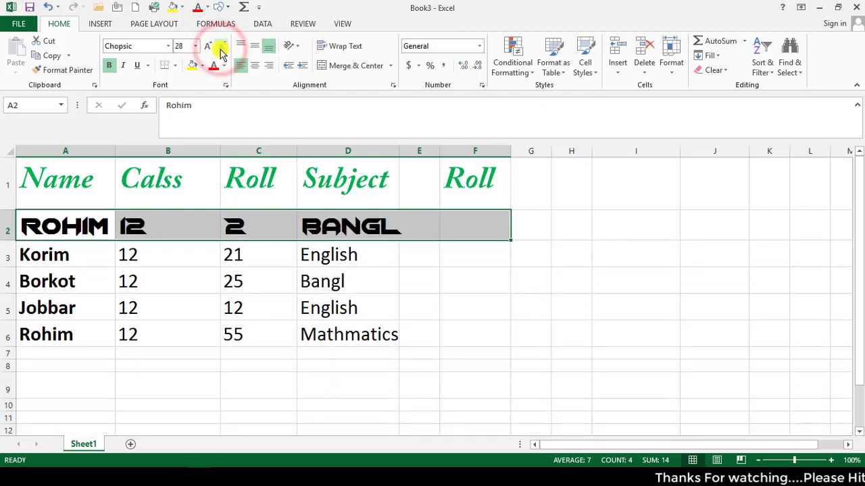
left_click(221, 49)
left_click(220, 48)
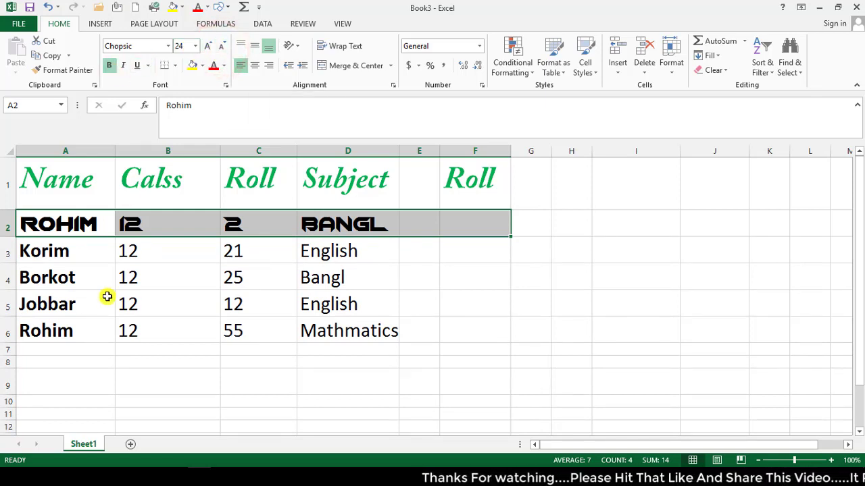
Bold Korim, 12, 21 and English in A3:D3, toggling with Bold and Ctrl+B
left_click_drag(31, 260, 358, 257)
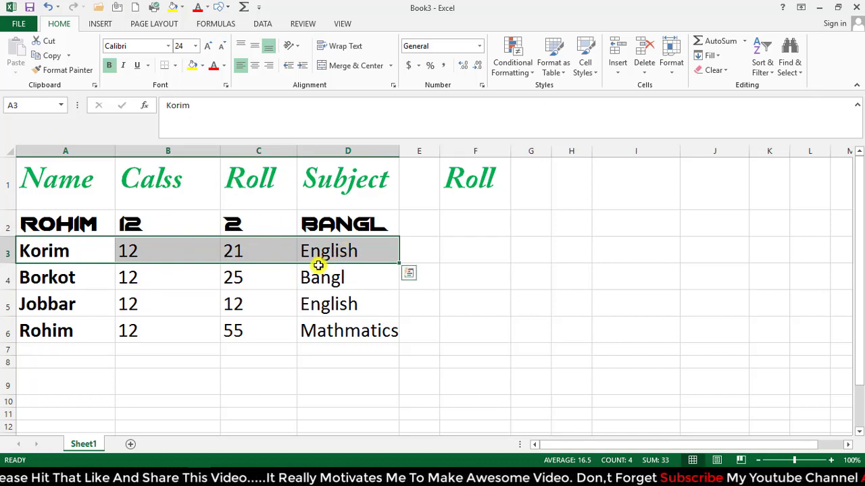
left_click(109, 66)
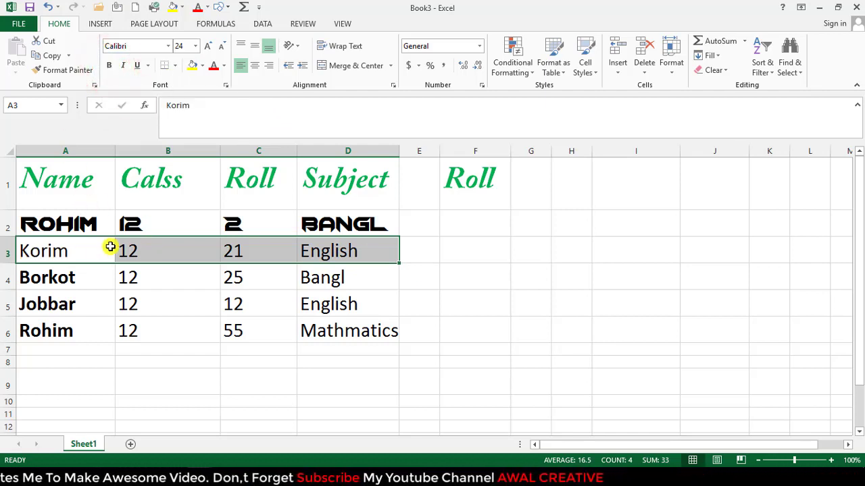
left_click(63, 251)
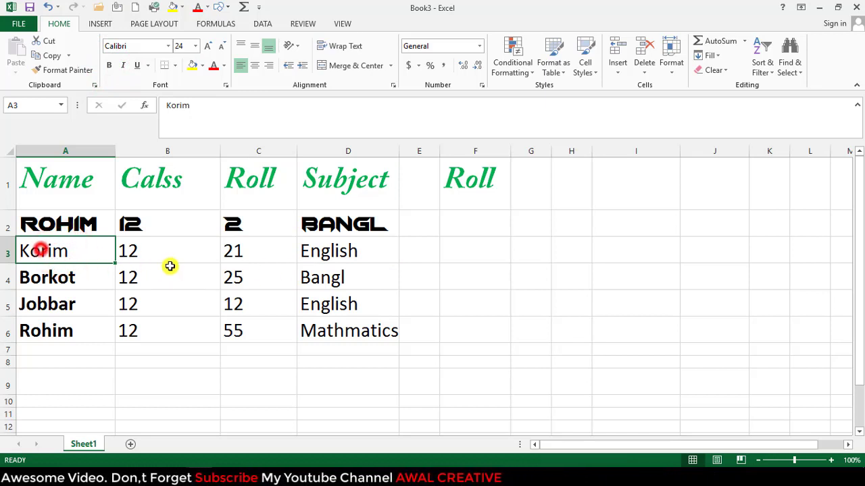
left_click_drag(169, 266, 331, 250)
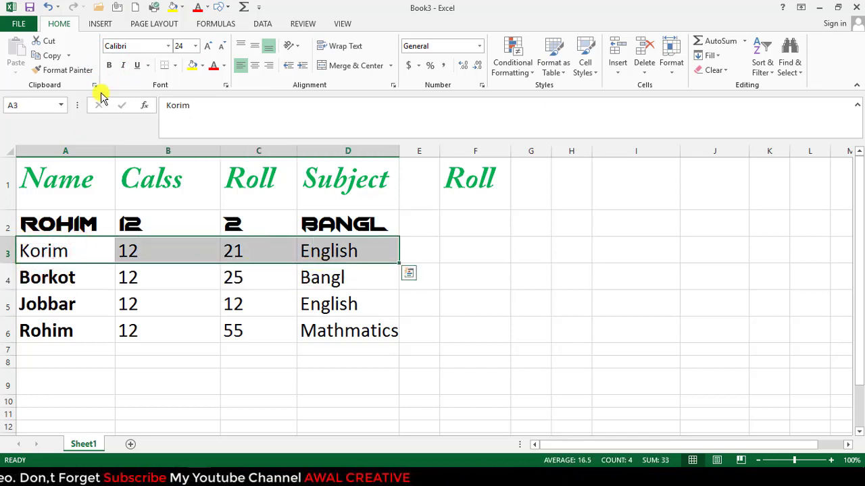
left_click(109, 66)
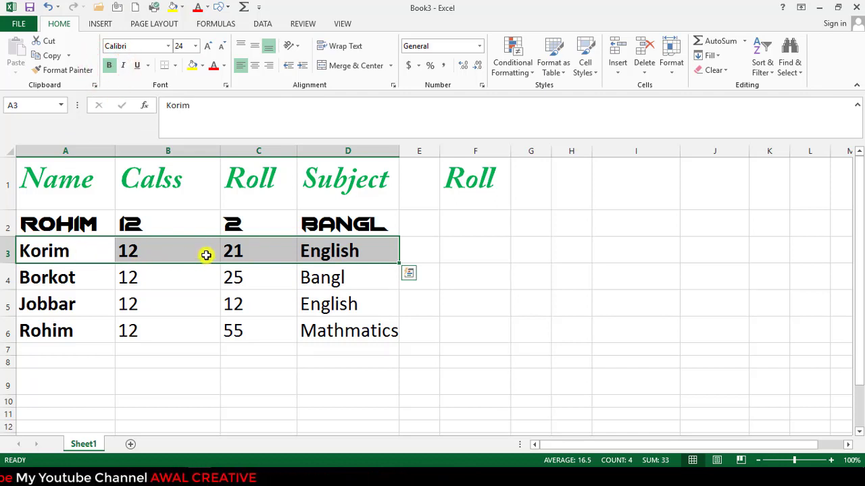
left_click(110, 67)
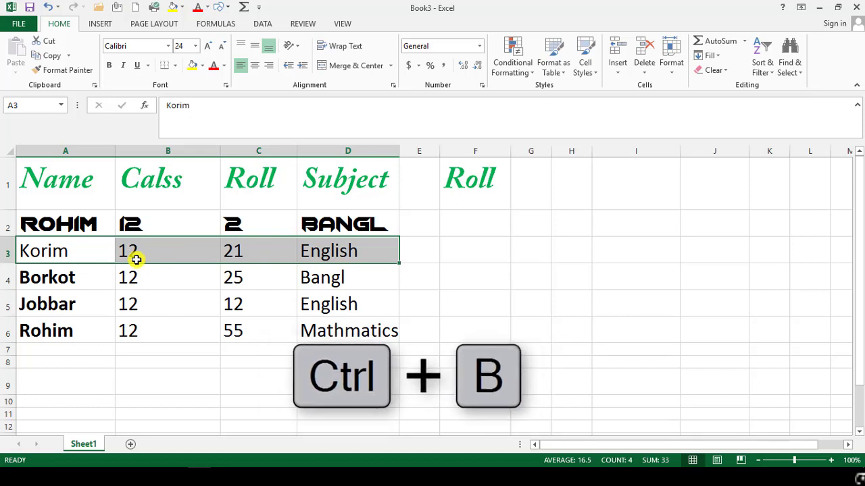
key("ctrl+b")
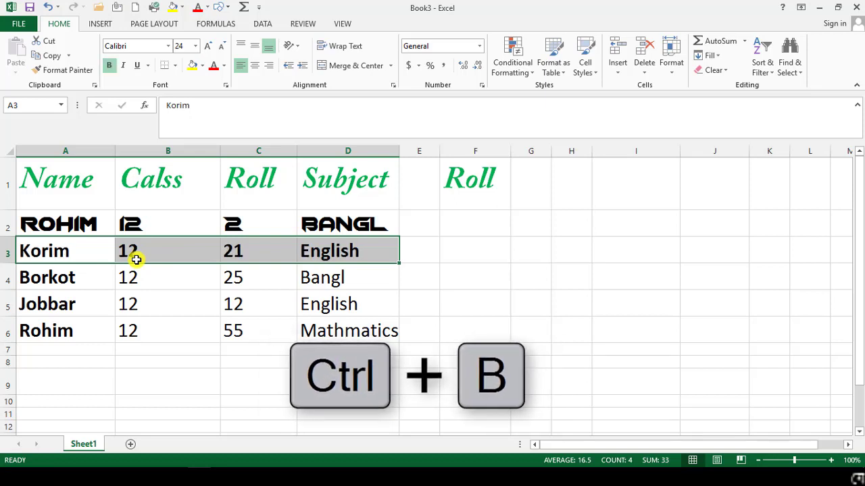
key("ctrl+b")
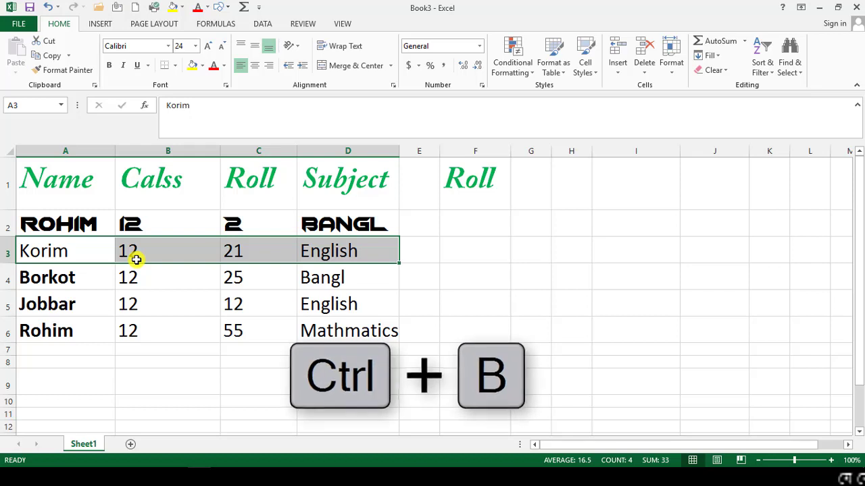
key("ctrl+b")
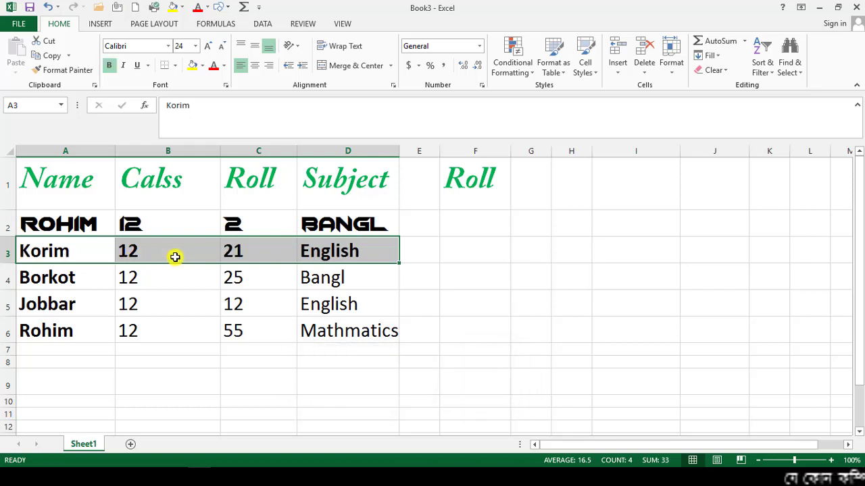
Make row 3 (Korim, 12, 21, English) italic, toggling Italic a few times until it stays
left_click(124, 68)
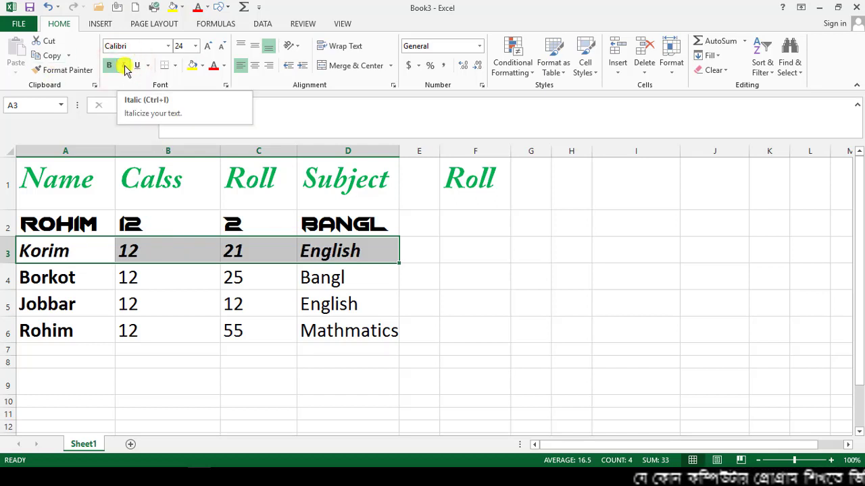
left_click(125, 68)
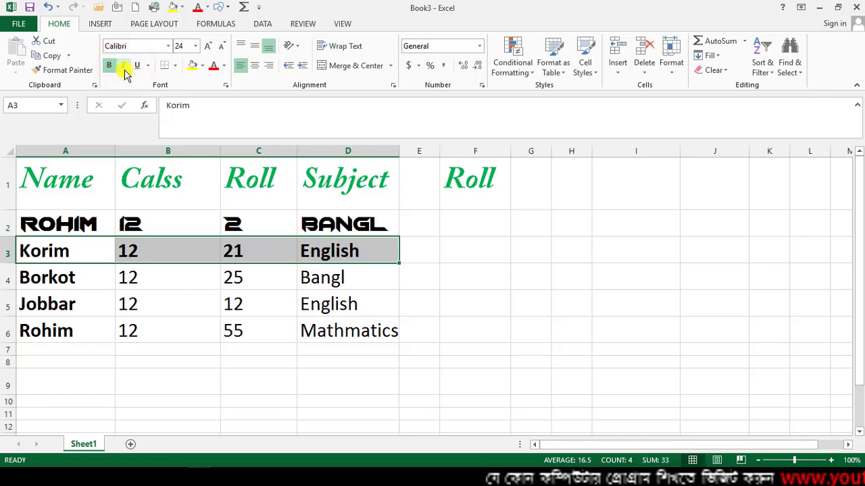
left_click(125, 65)
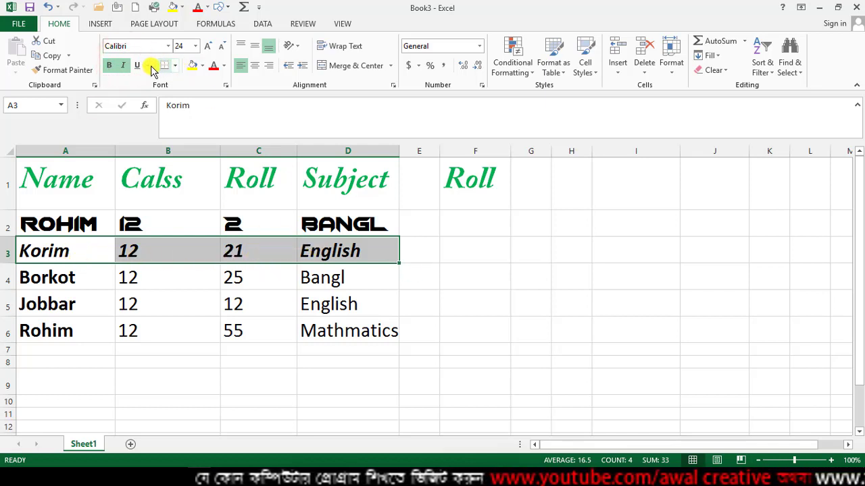
left_click(124, 67)
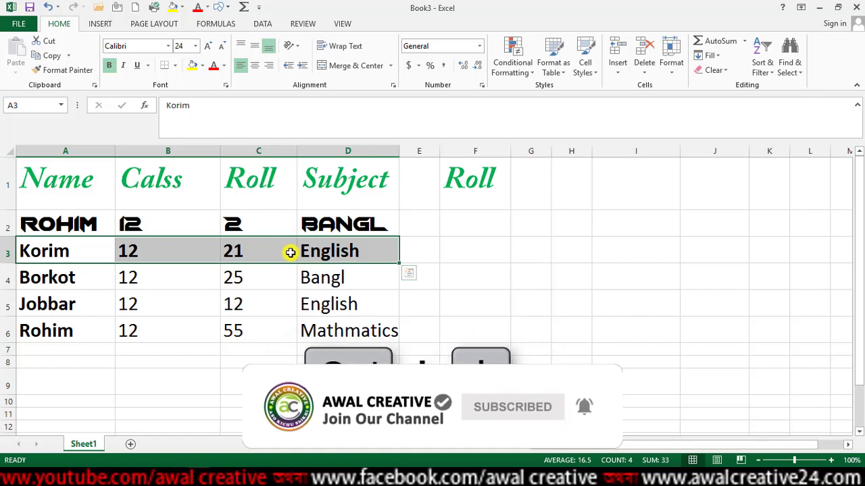
key("ctrl+i")
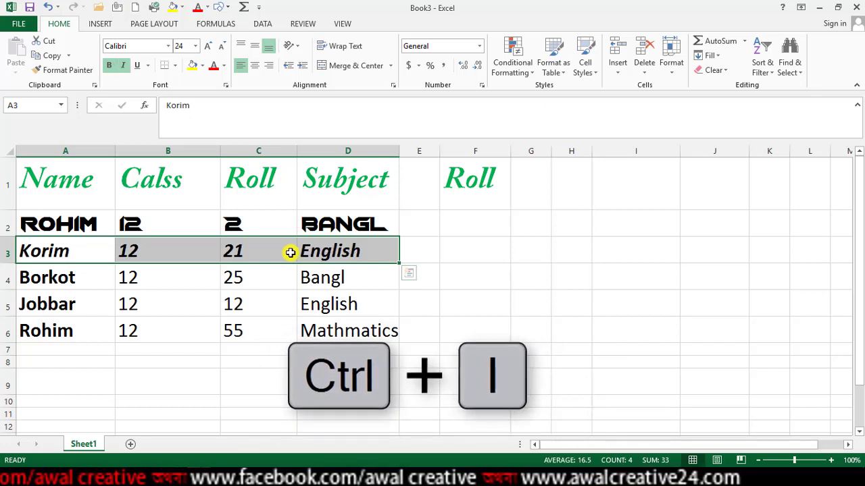
key("ctrl+i")
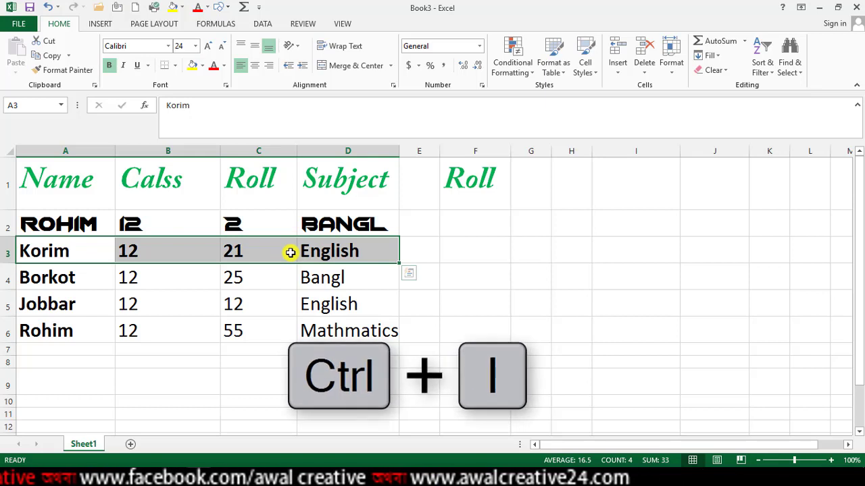
key("ctrl+i")
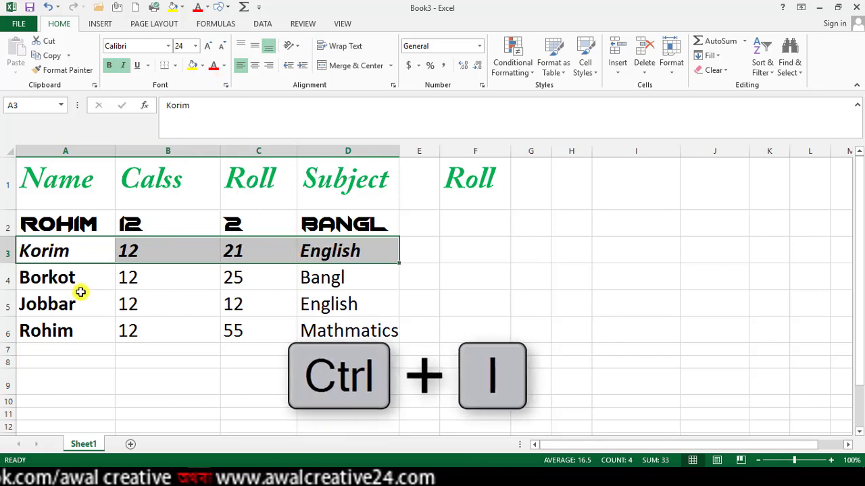
left_click(31, 284)
Underline row 4 (Borkot, 12, 25, Bangl), switching briefly to Double Underline before returning to single
left_click_drag(23, 278, 342, 285)
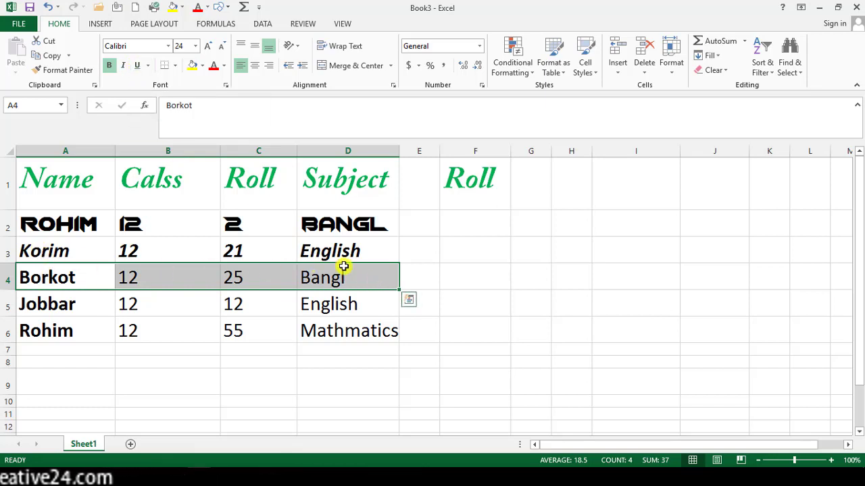
left_click(137, 65)
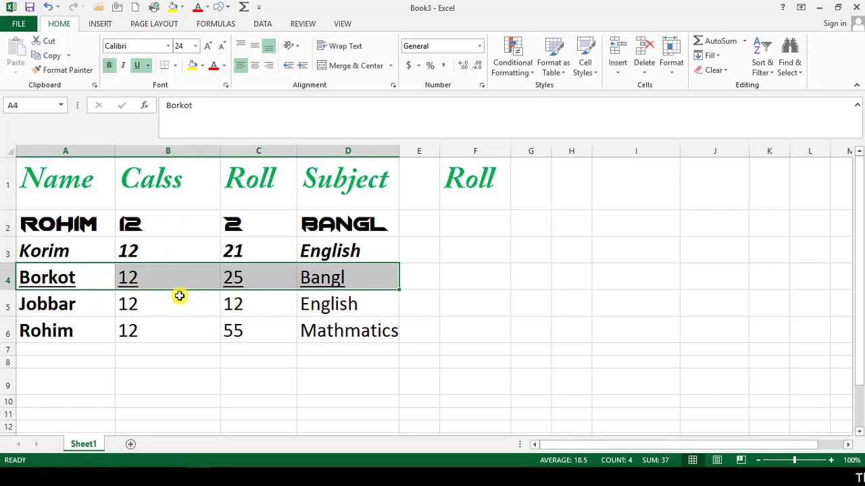
left_click(149, 66)
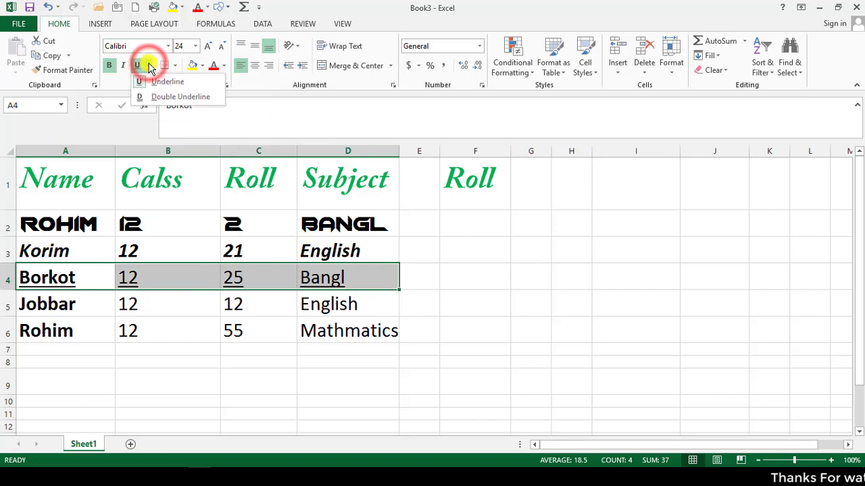
left_click(169, 97)
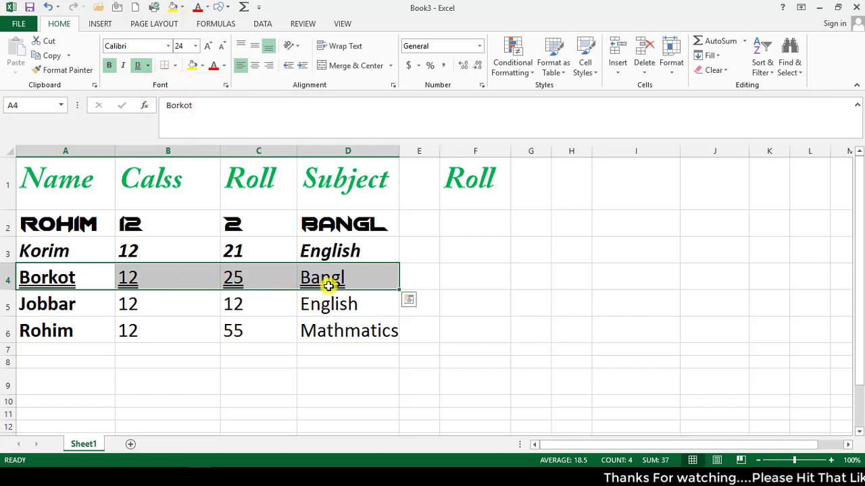
left_click(148, 66)
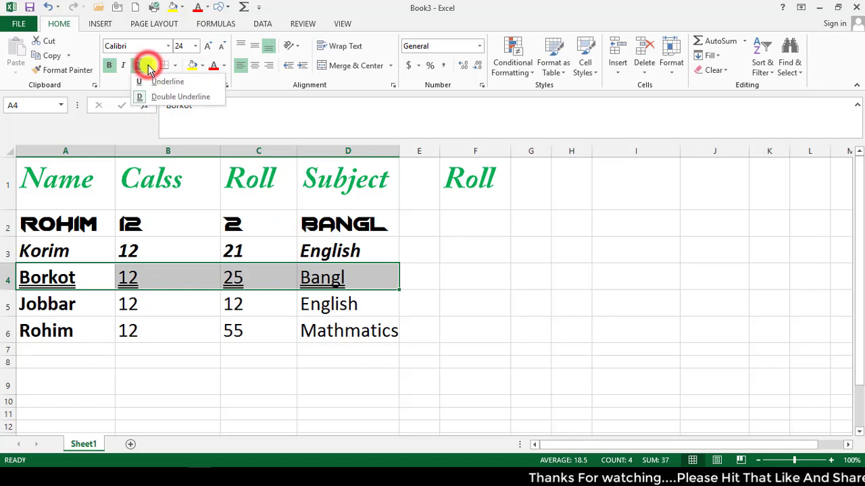
left_click(169, 82)
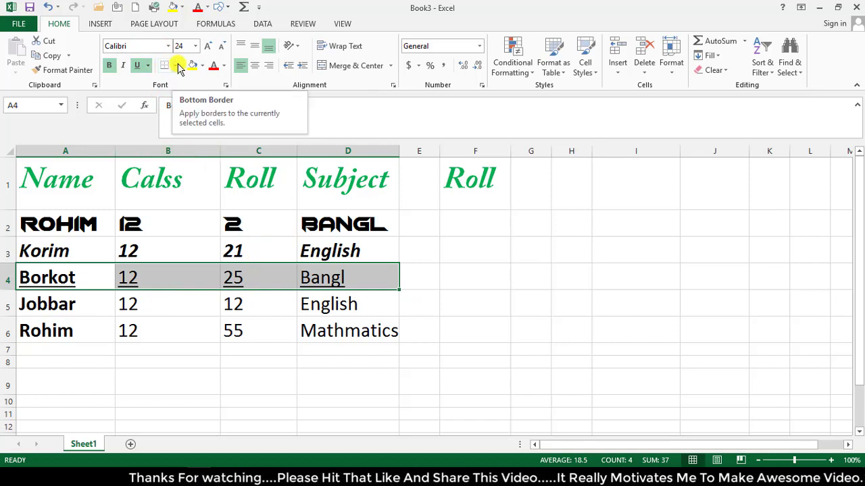
Apply a red Top and Bottom Border to row 6 (Rohim, 12, 55, Mathmatics) across A6:D6
left_click(177, 65)
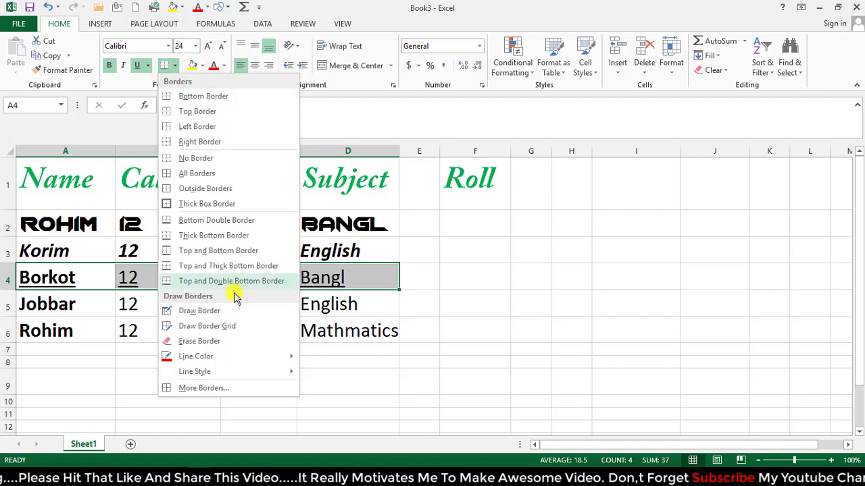
left_click(463, 241)
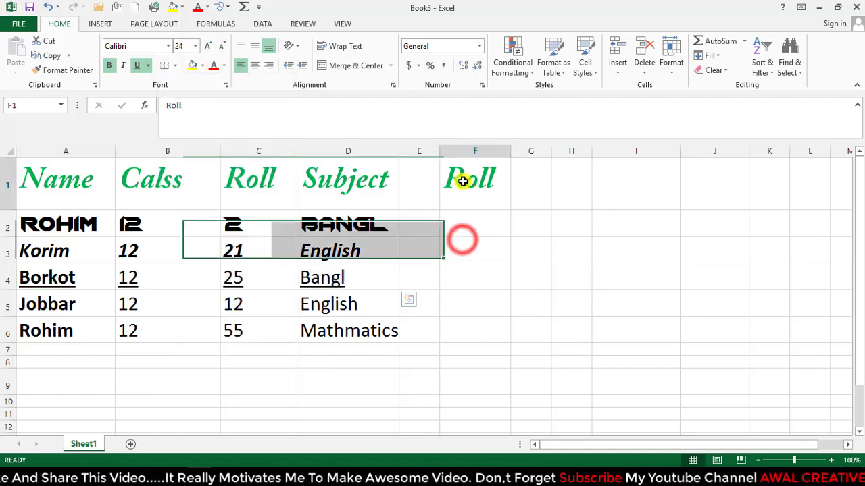
left_click(464, 183)
left_click_drag(24, 331, 357, 339)
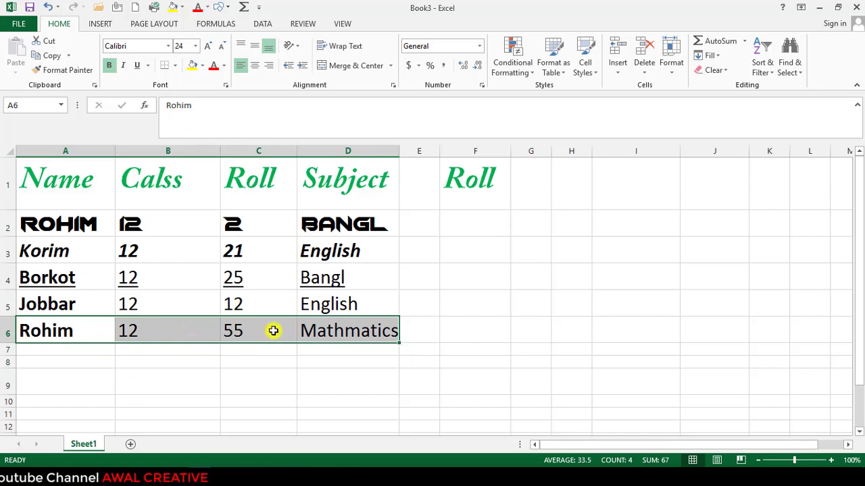
left_click(174, 66)
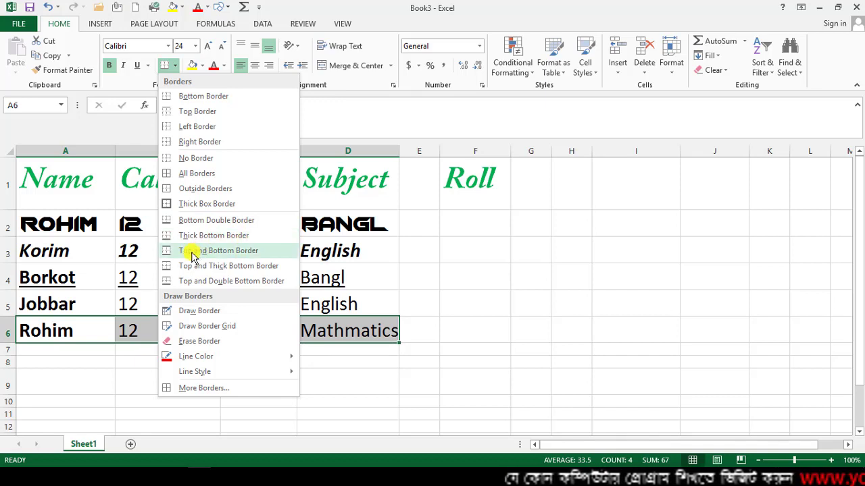
left_click(232, 252)
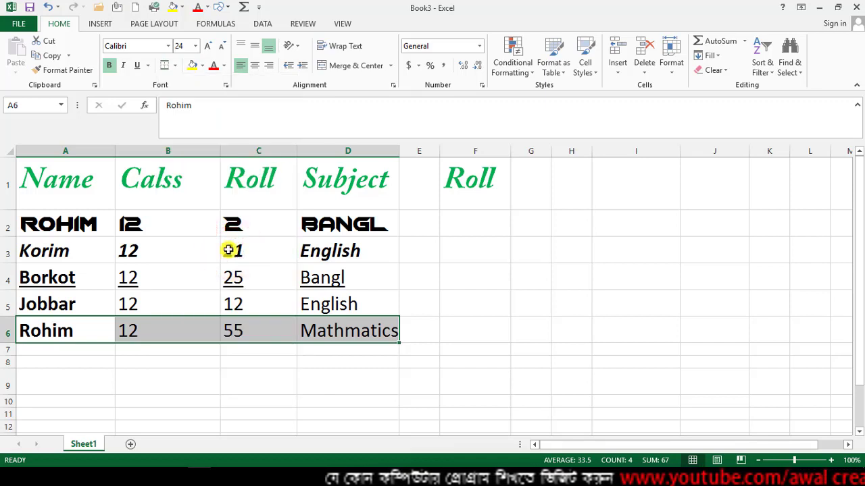
left_click(189, 330)
left_click(116, 386)
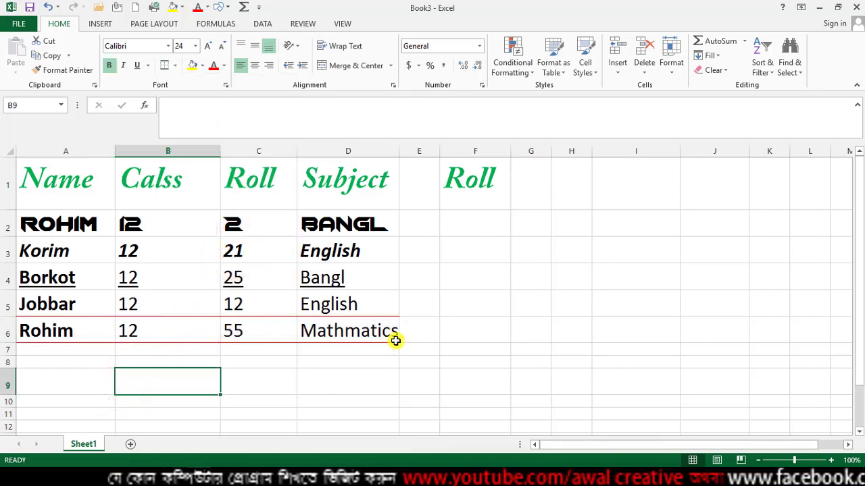
Apply All Borders to A6:D6 so each cell sits in a red box, and check the result
left_click_drag(20, 328, 370, 336)
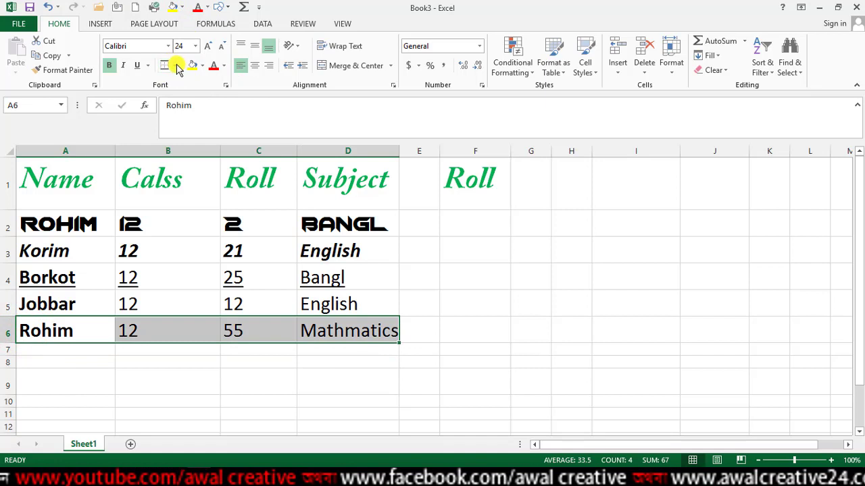
left_click(176, 66)
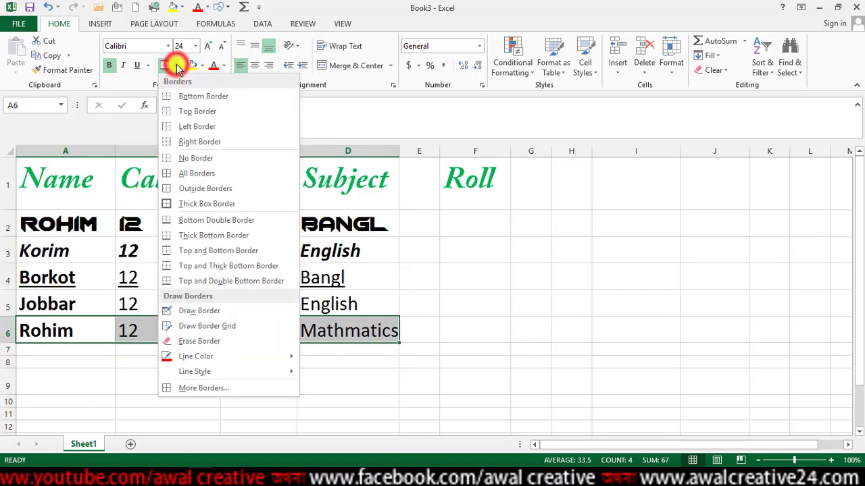
left_click(194, 174)
left_click(264, 406)
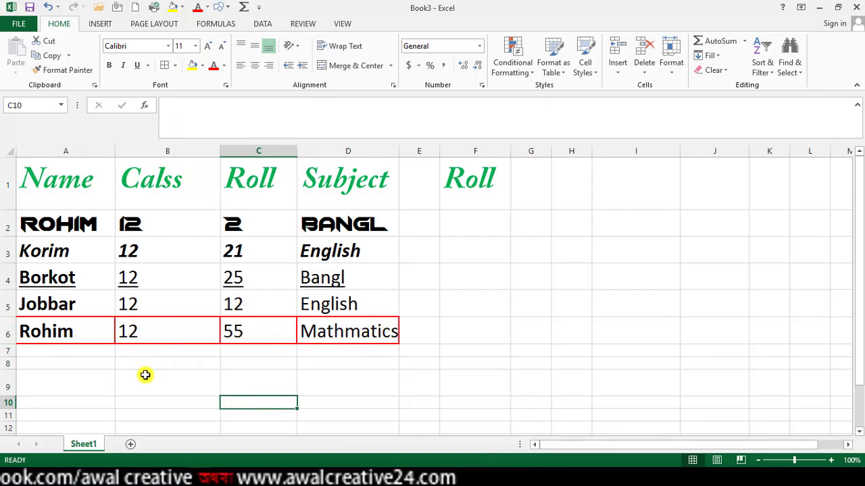
left_click(342, 342)
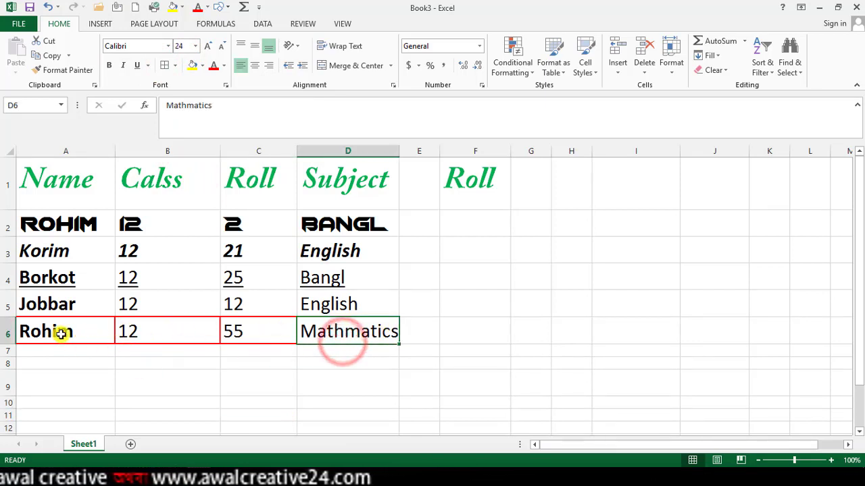
left_click(128, 382)
left_click(77, 331)
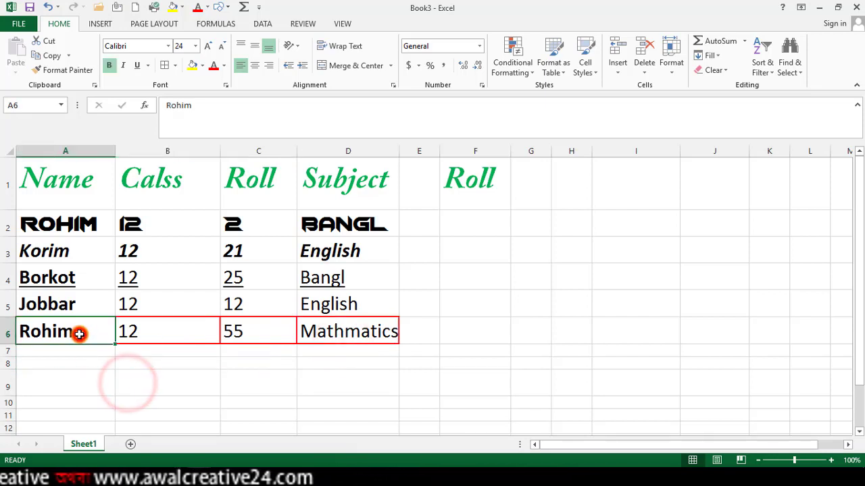
left_click(195, 335)
left_click(244, 335)
left_click(334, 337)
left_click(194, 414)
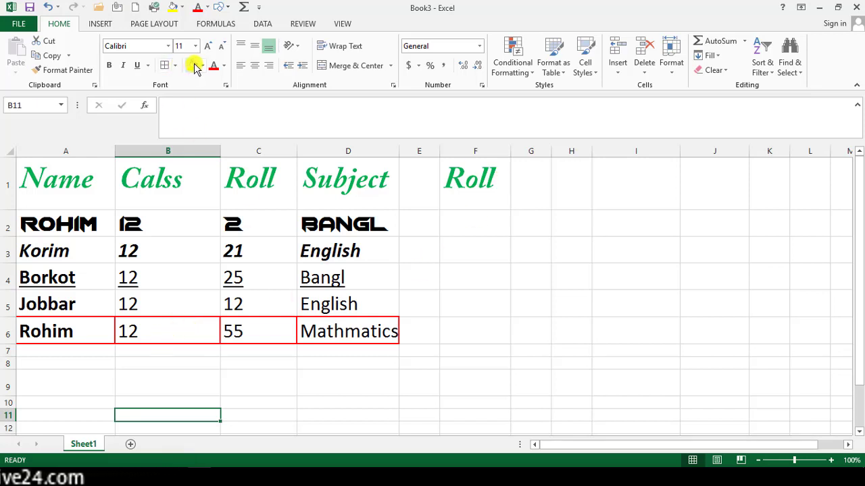
Fill cell A6 green and Jobbar's cell A5 orange
left_click_drag(31, 331, 74, 331)
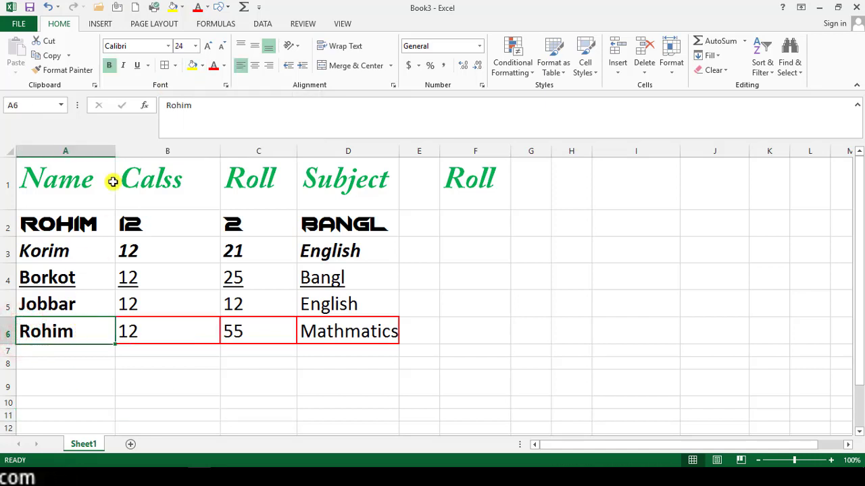
left_click(203, 67)
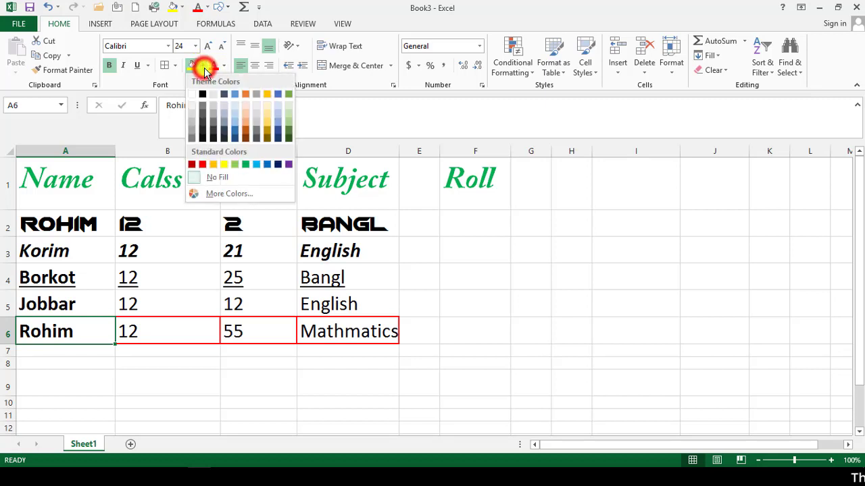
left_click(287, 130)
left_click(29, 309)
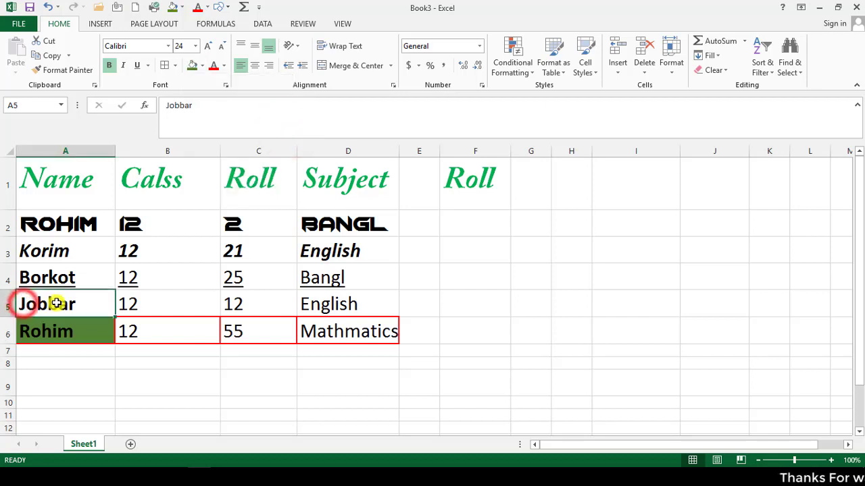
left_click(203, 65)
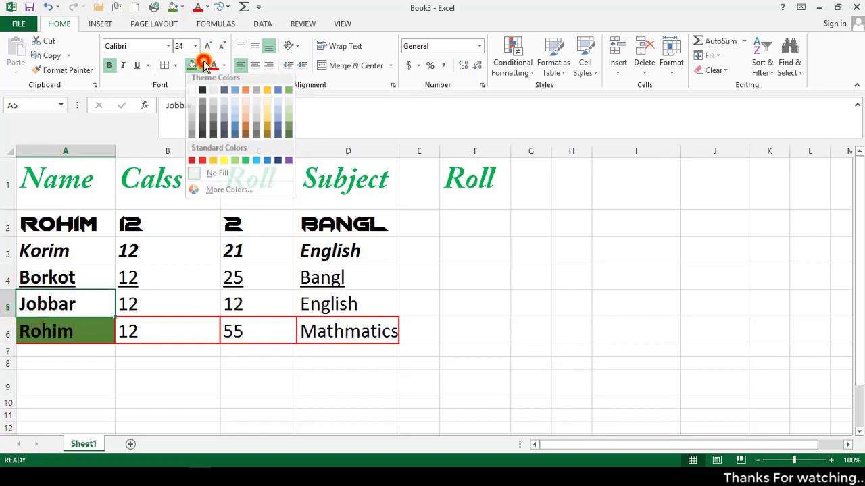
left_click(246, 95)
Fill Borkot's cell A4 grey and Korim's cell A3 purple
left_click(60, 285)
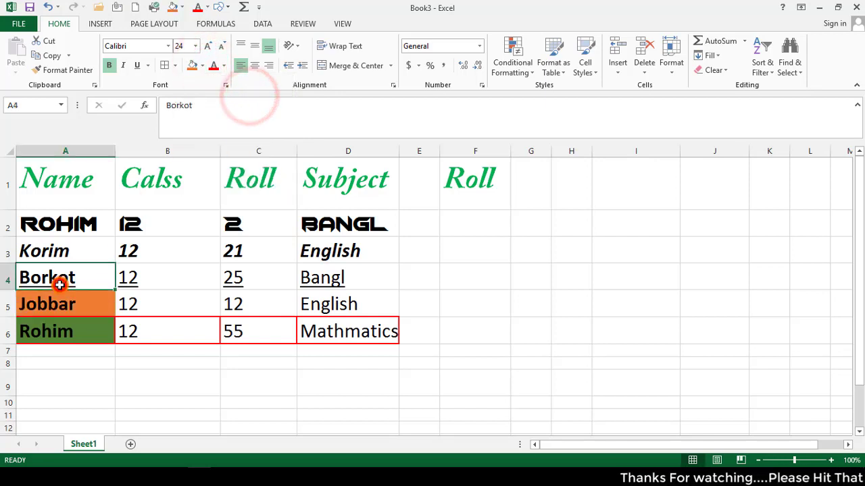
left_click(137, 65)
left_click(203, 66)
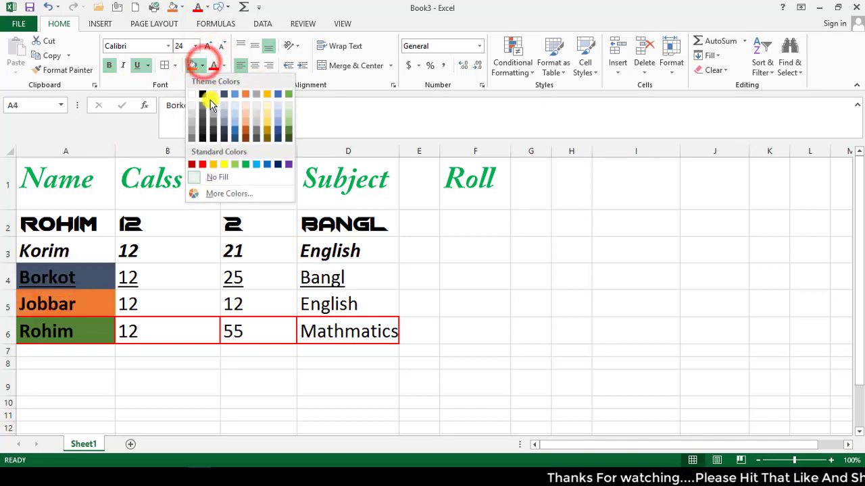
left_click(255, 94)
left_click(46, 250)
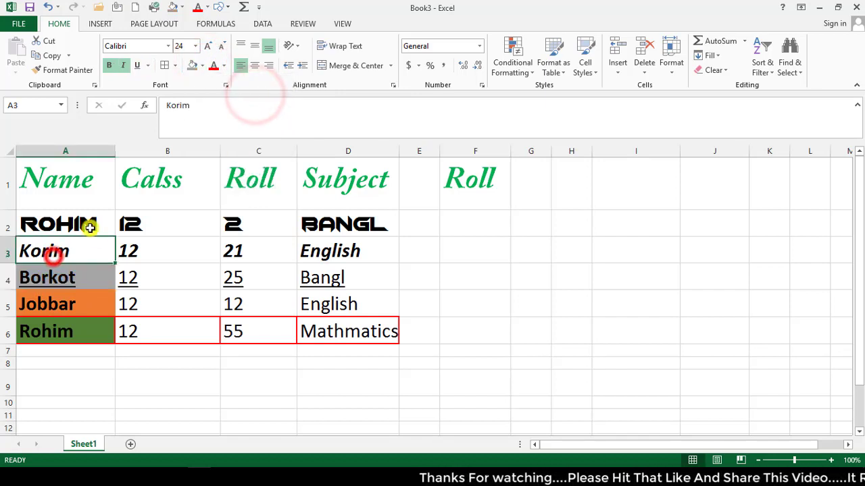
left_click(204, 66)
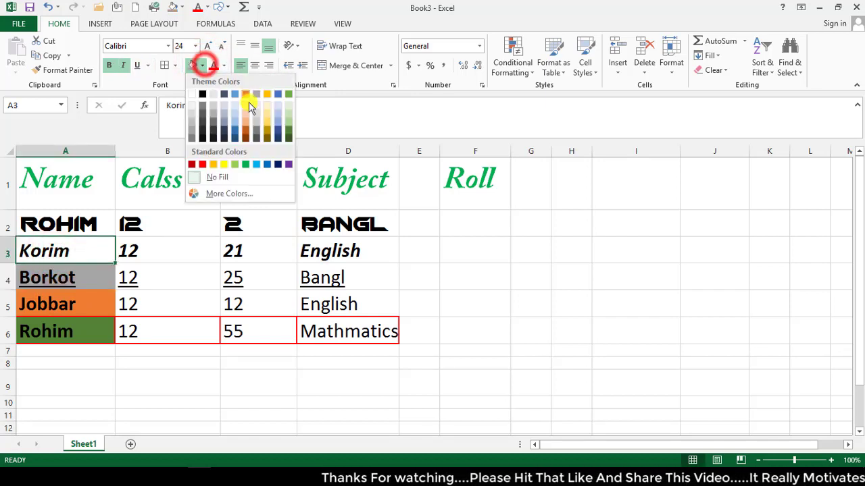
left_click(289, 165)
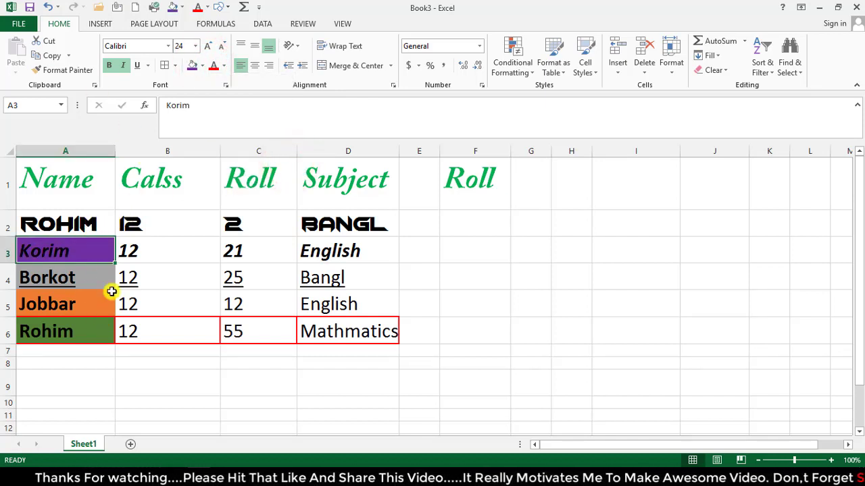
Make the row 2 text in A2:D2 red
left_click(224, 66)
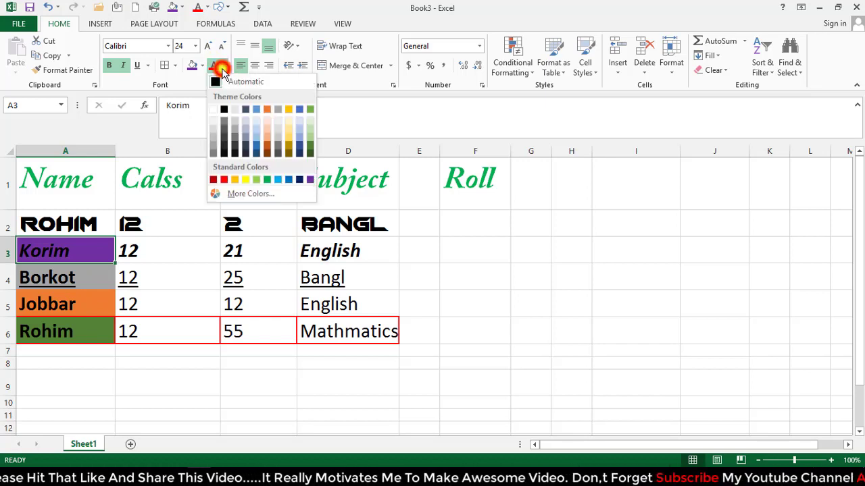
left_click(334, 228)
left_click_drag(25, 226, 342, 228)
left_click(224, 66)
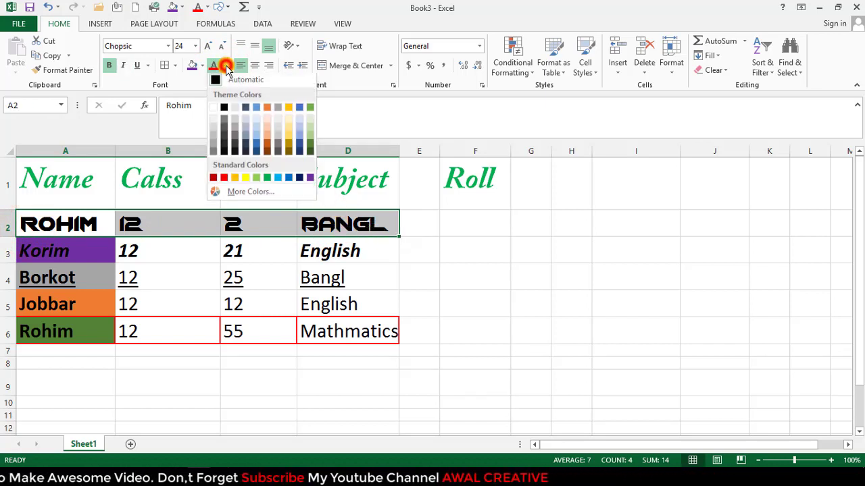
left_click(224, 181)
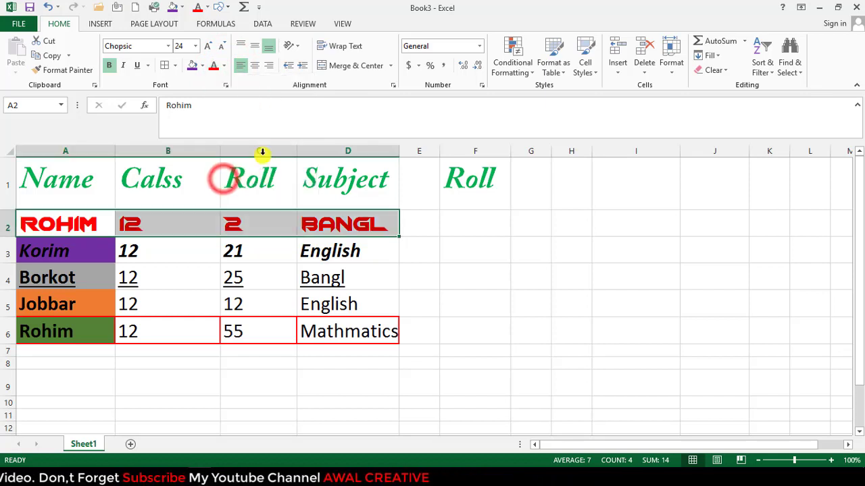
left_click(52, 249)
Make the student names in A2:A6 light gold
left_click_drag(60, 220, 58, 330)
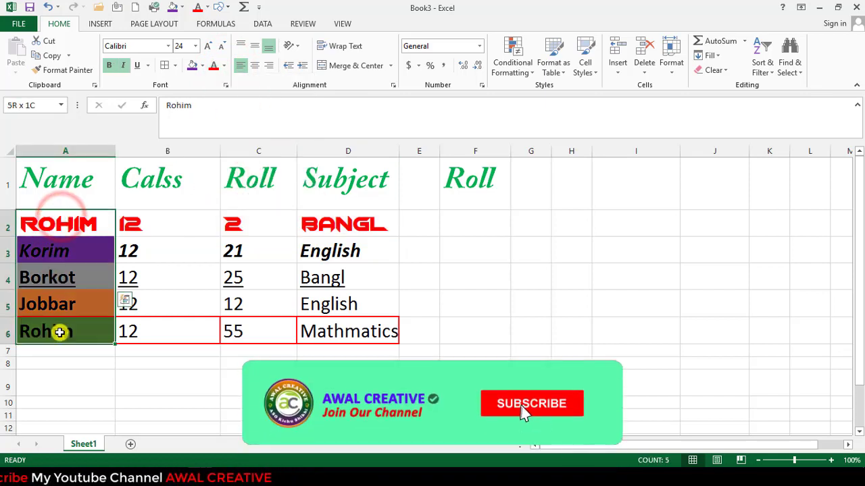
left_click(222, 65)
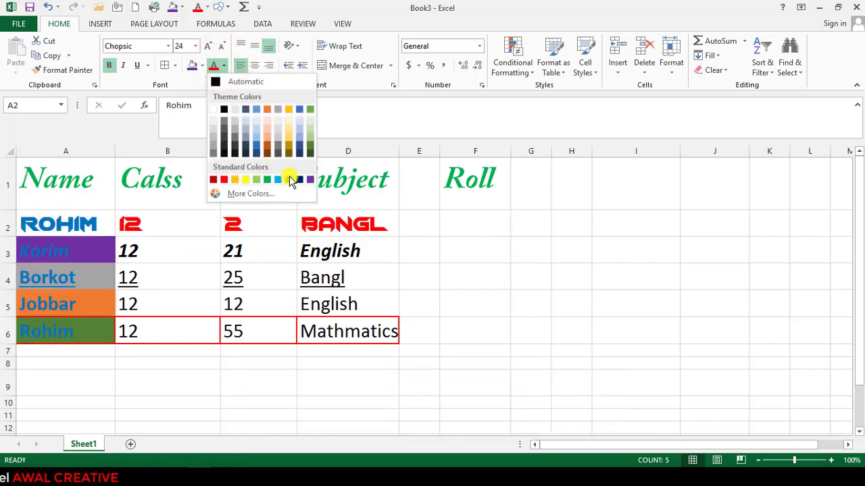
left_click(290, 122)
Fill ROHIM's cell A2 dark grey
left_click(71, 243)
left_click(71, 221)
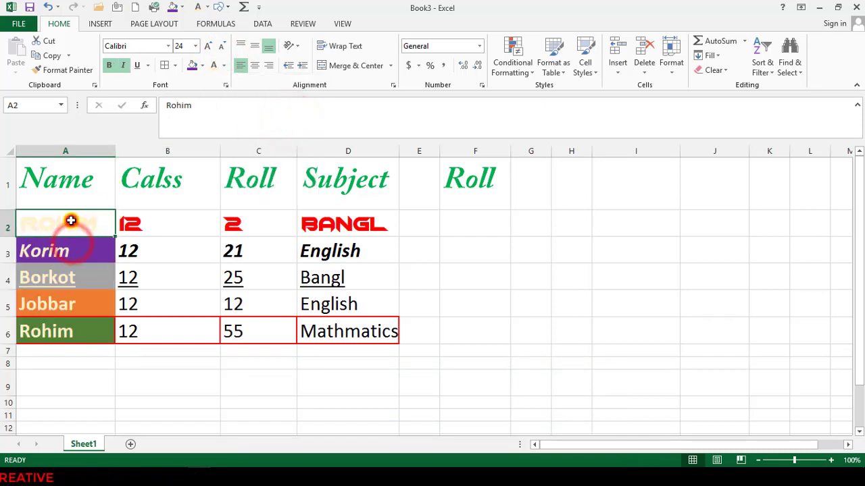
left_click(202, 64)
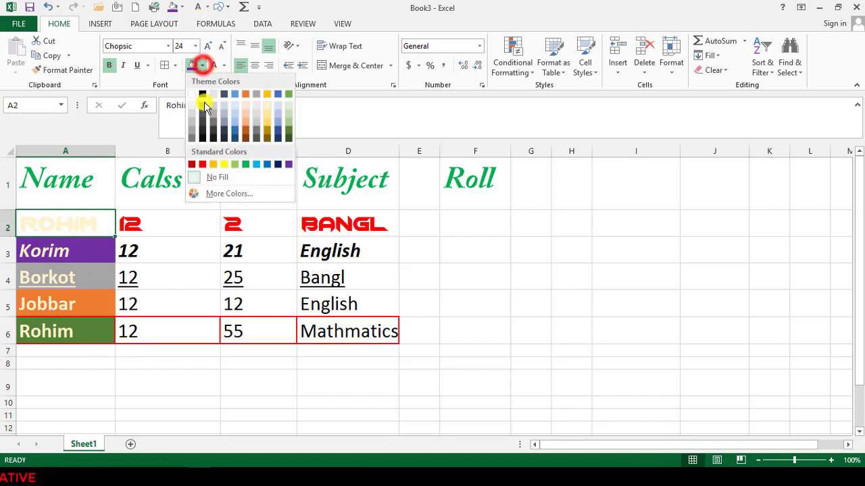
left_click(203, 126)
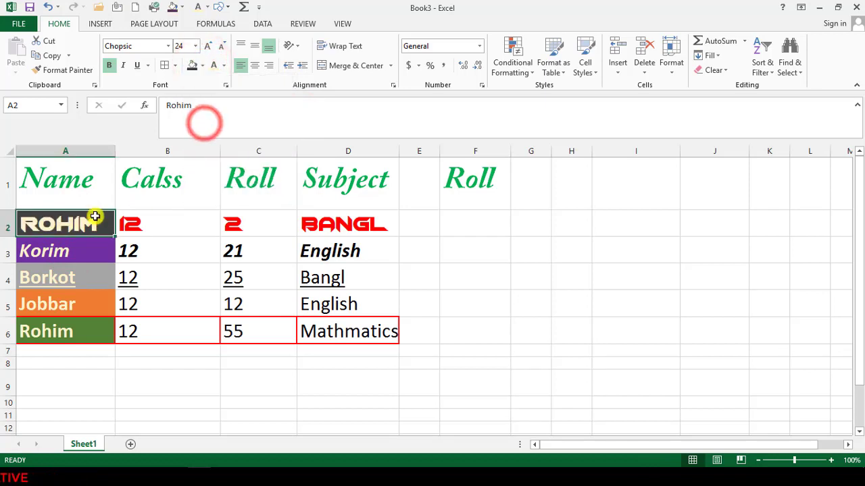
left_click(71, 382)
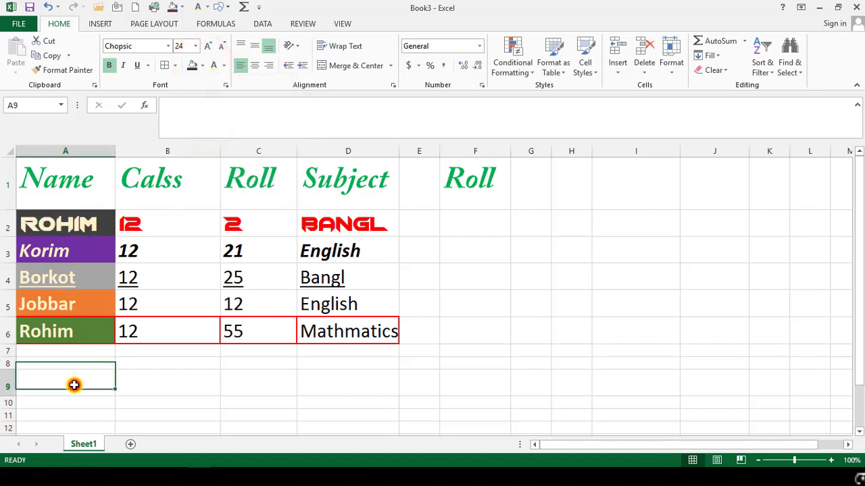
left_click_drag(83, 203, 69, 324)
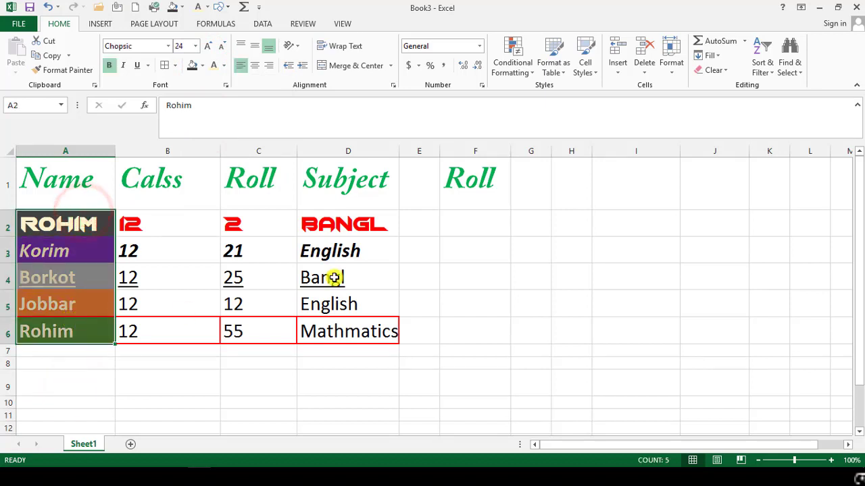
left_click_drag(317, 223, 315, 331)
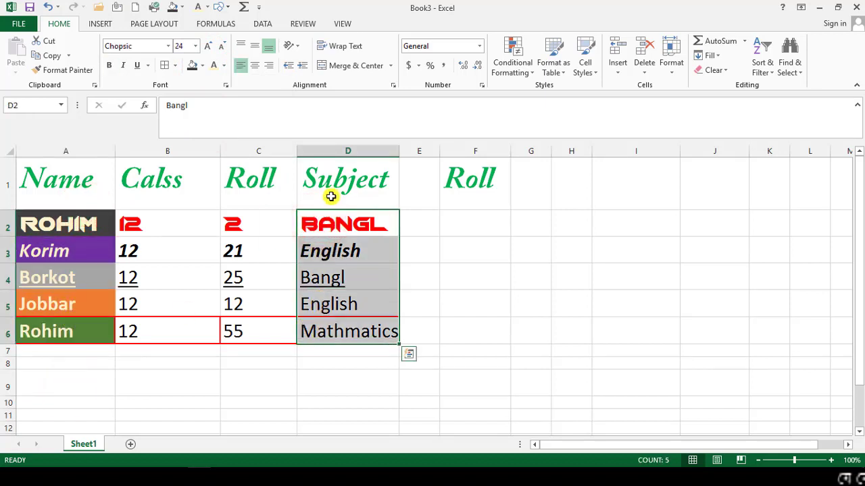
Make the subject text in D2:D6 light blue
left_click(224, 64)
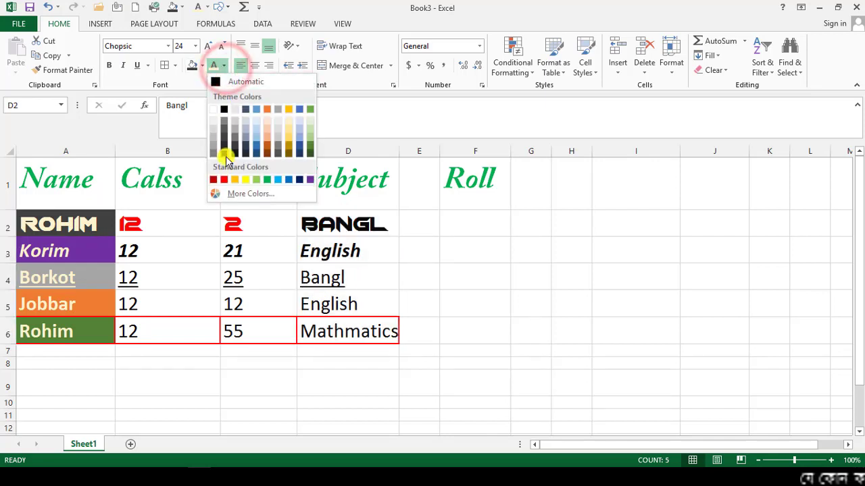
left_click(275, 184)
left_click(441, 287)
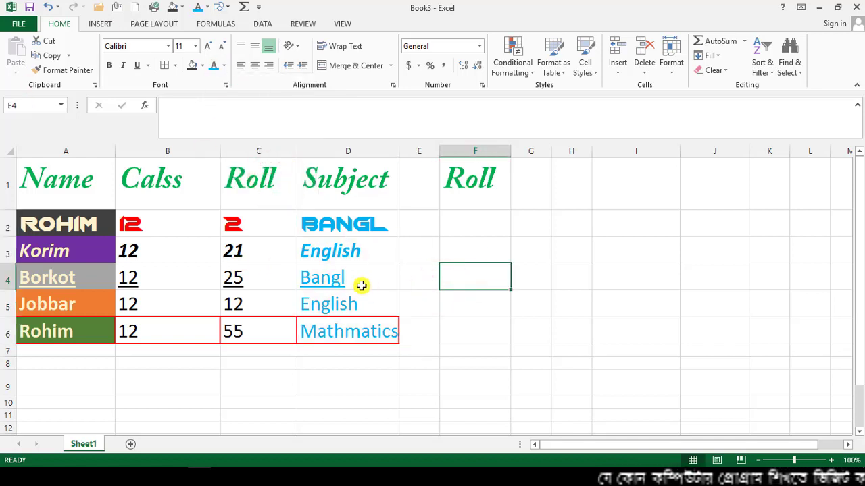
Make the class and roll numbers in B2:C6 dark grey
left_click_drag(117, 220, 237, 333)
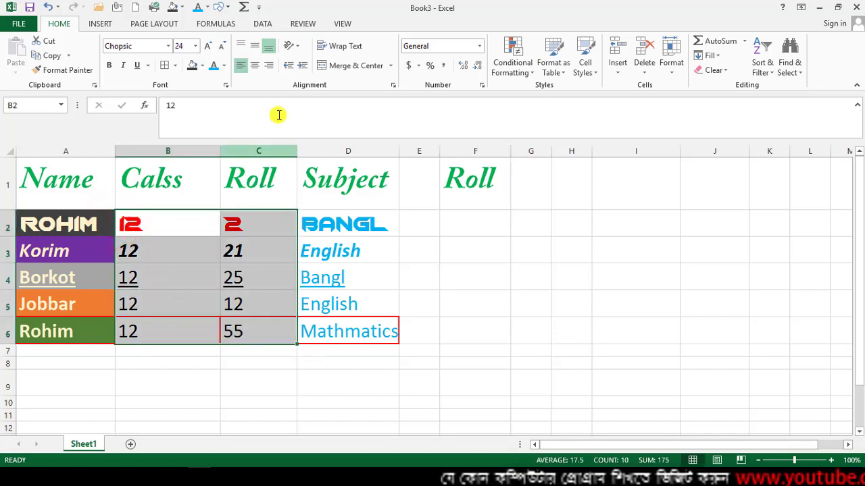
left_click(223, 65)
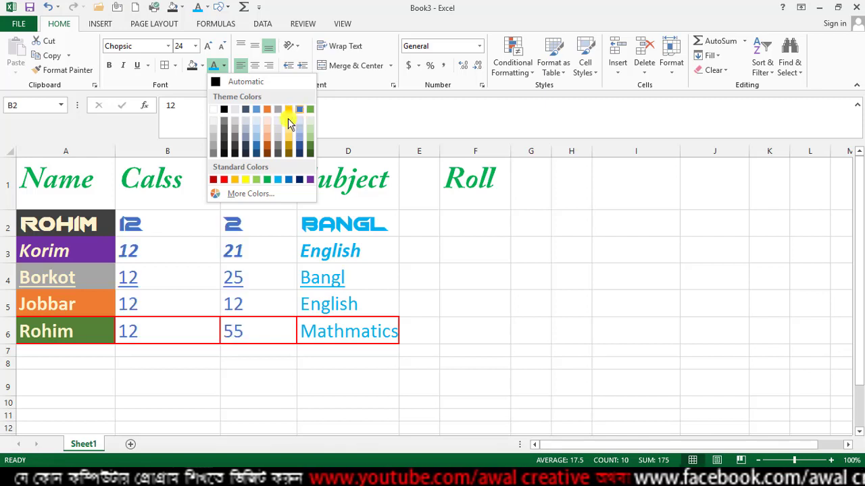
left_click(223, 133)
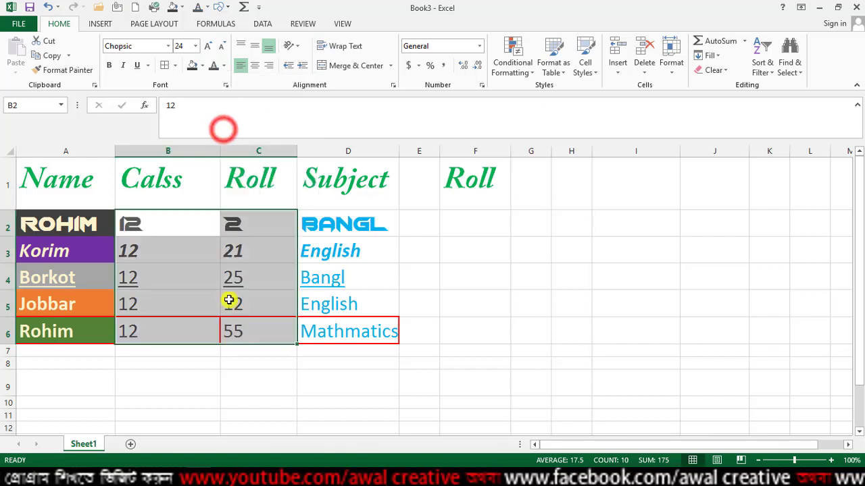
left_click(245, 266)
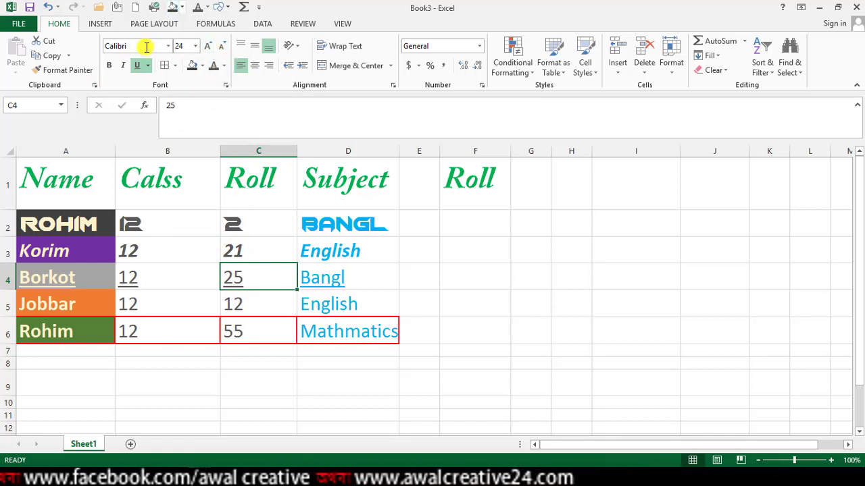
mouse_move(97, 29)
left_mouse_down()
mouse_move(132, 77)
mouse_move(232, 92)
left_mouse_up()
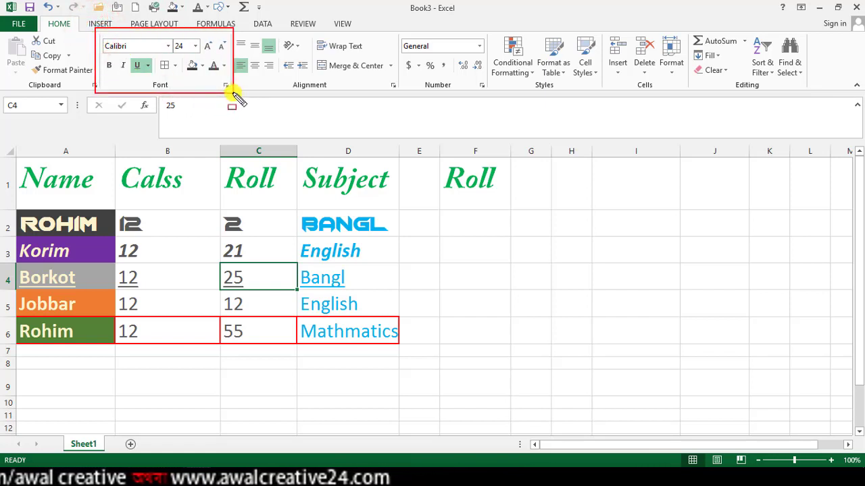
key("Escape")
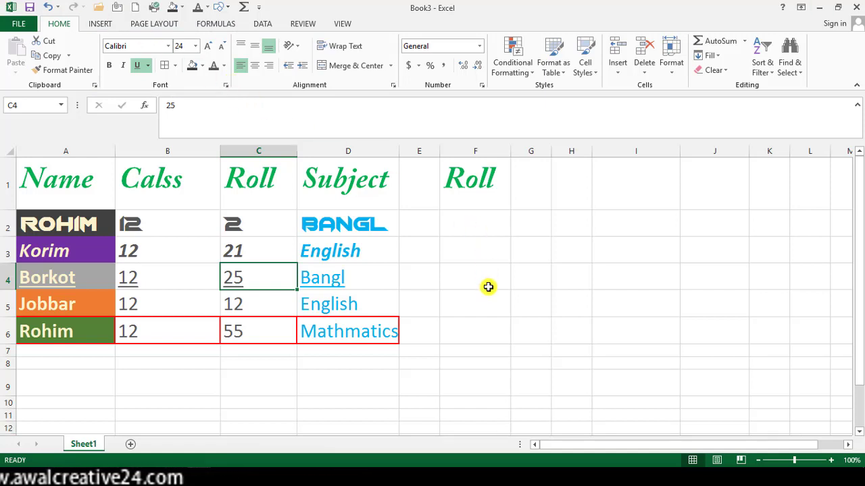
Centre the subject entries in D2:D6
left_click(466, 303)
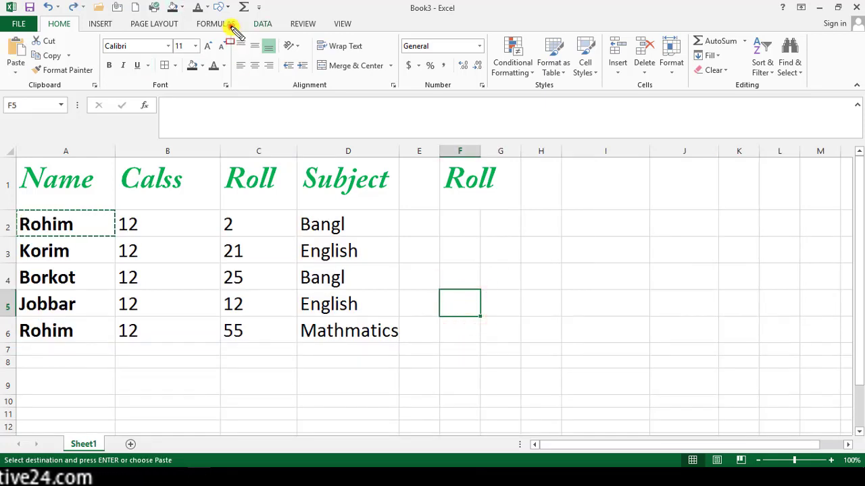
mouse_move(231, 27)
left_mouse_down()
mouse_move(326, 86)
mouse_move(404, 90)
left_mouse_up()
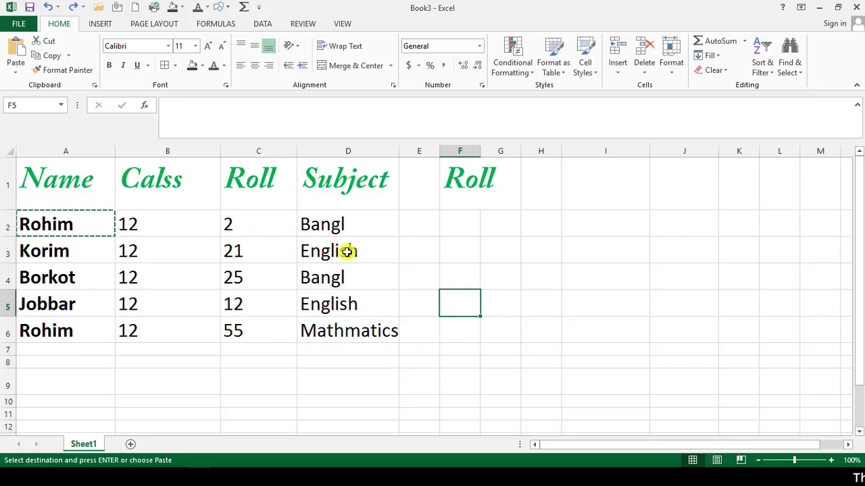
left_click(325, 231)
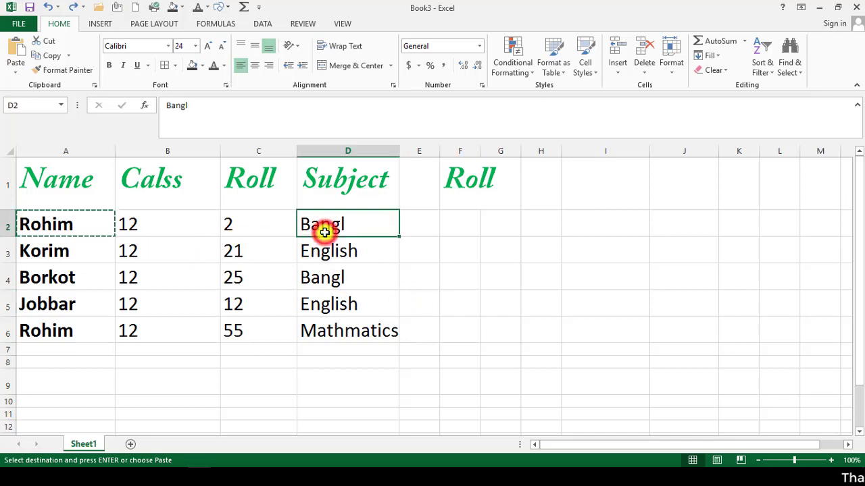
left_click(319, 284)
left_click(321, 304)
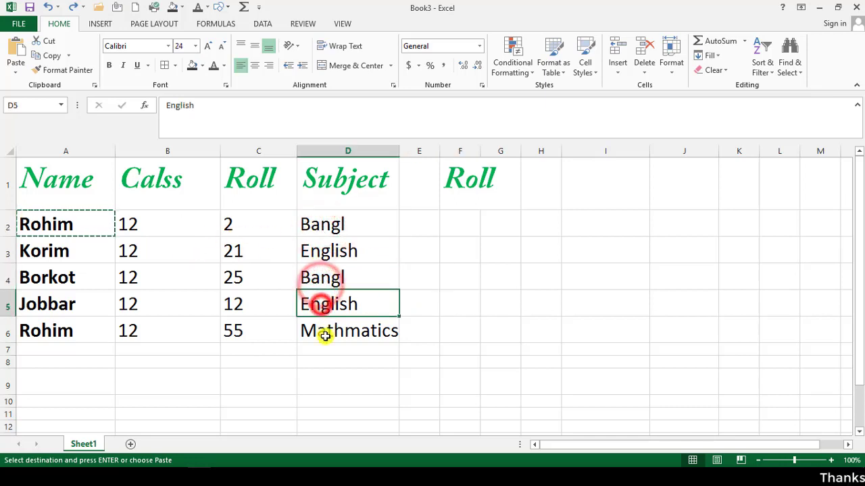
left_click(324, 346)
left_click_drag(304, 207, 324, 331)
left_click(354, 228)
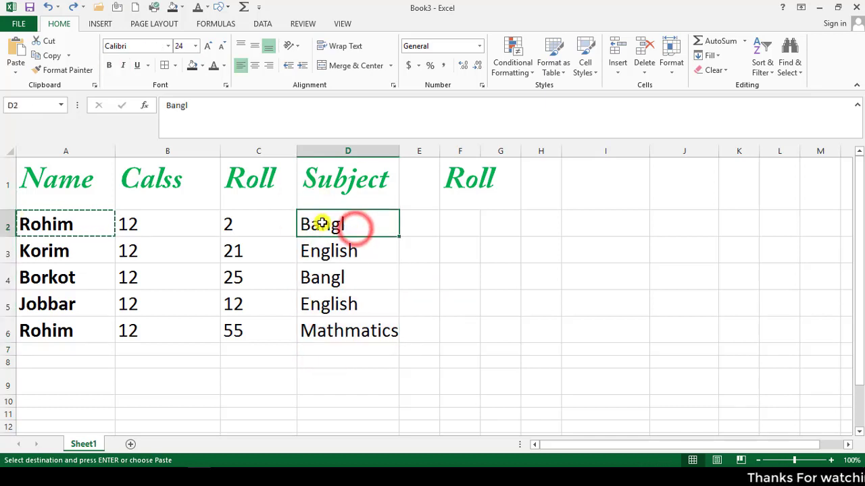
left_click_drag(329, 216, 337, 319)
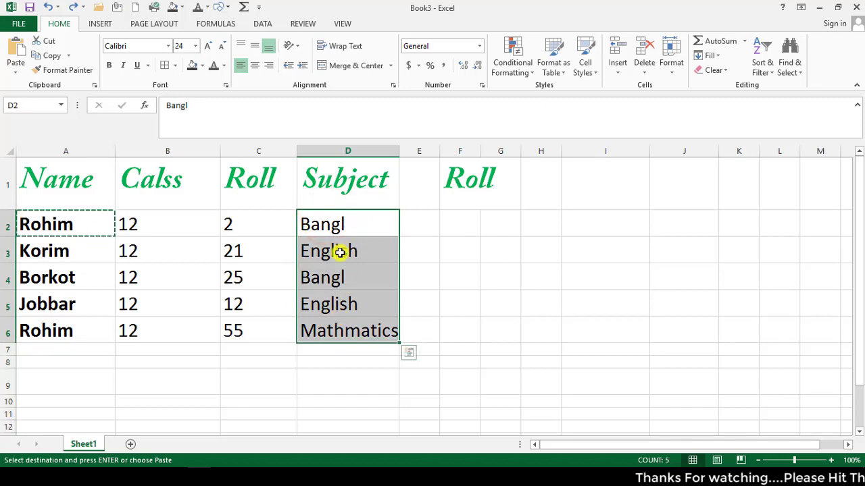
left_click(259, 68)
left_click(356, 335)
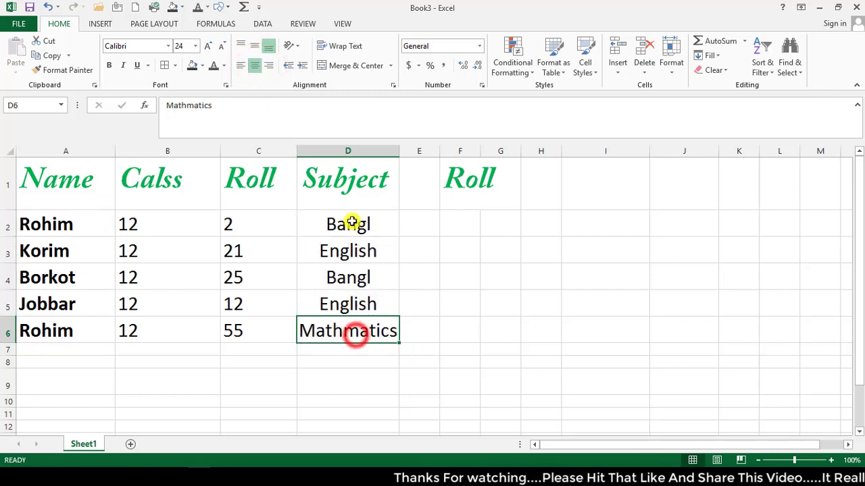
left_click_drag(351, 222, 345, 323)
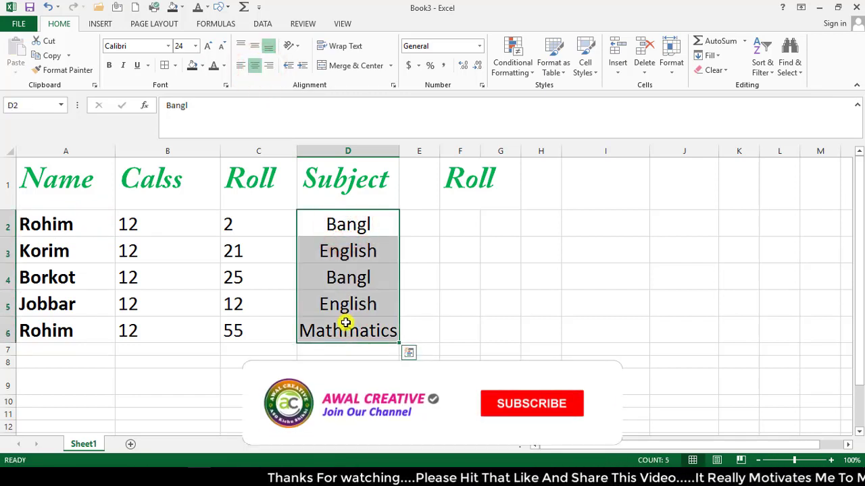
Right-align D2:D6 after trying left, then bottom-align after trying top and middle
left_click(244, 65)
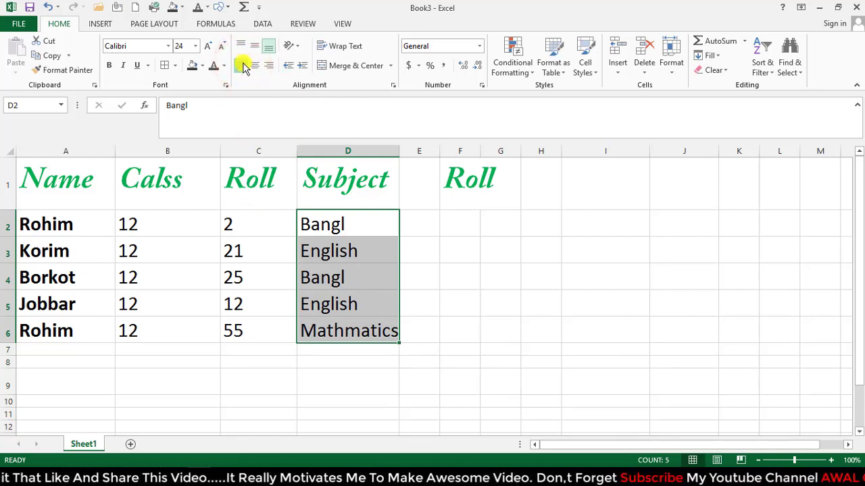
left_click(268, 65)
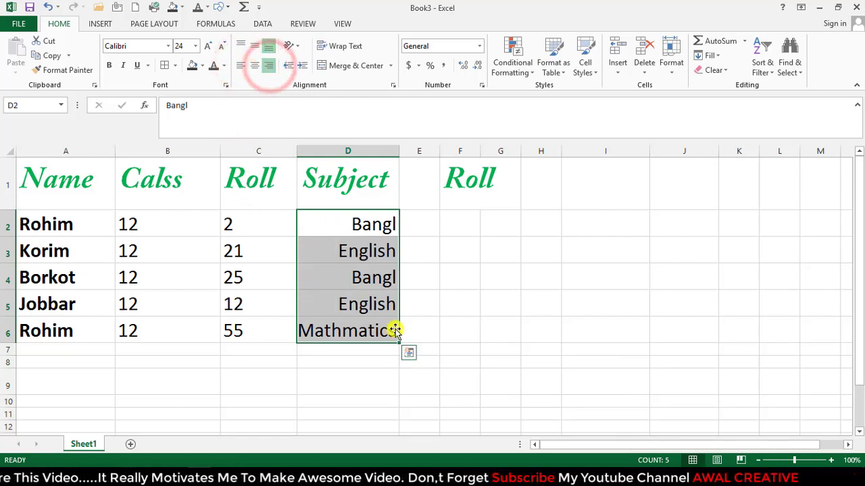
left_click(245, 48)
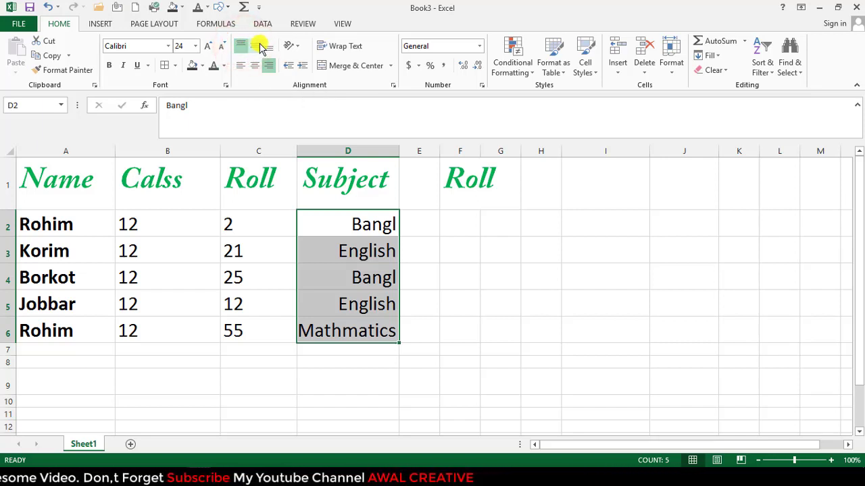
left_click(260, 46)
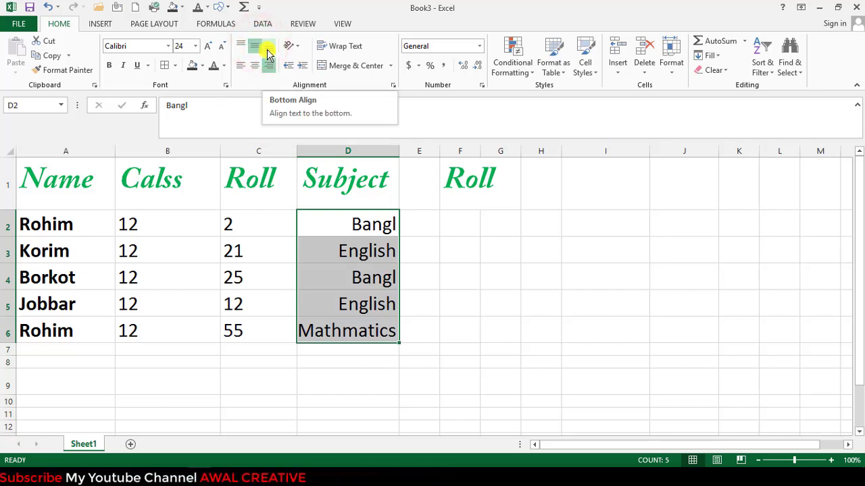
left_click(267, 48)
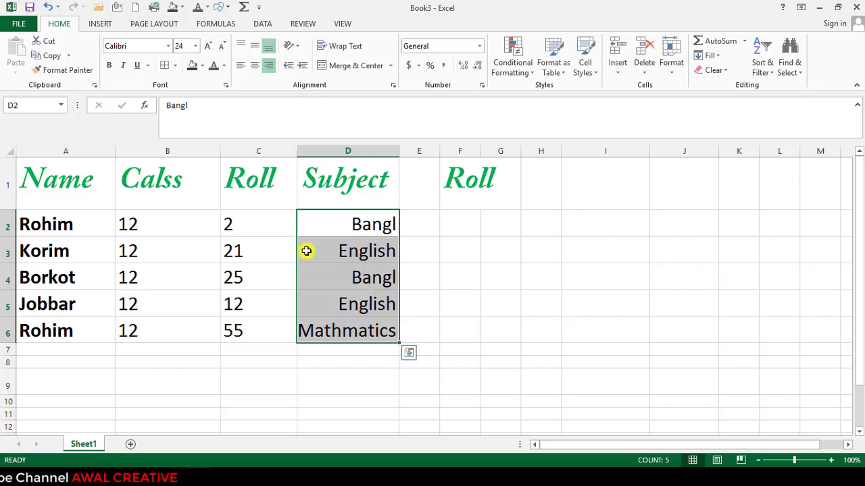
Apply Center alignment to the class values B2:B6, then to the roll numbers C2:C6
left_click_drag(124, 221, 124, 338)
left_click_drag(138, 301, 140, 338)
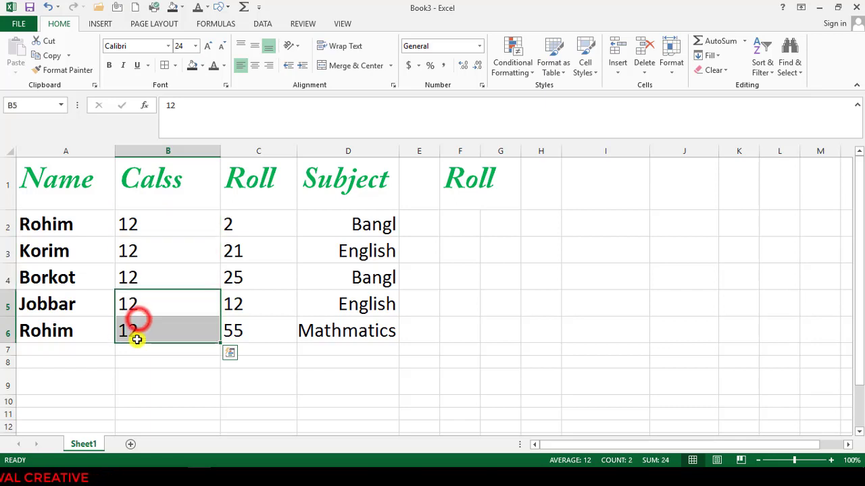
left_click_drag(121, 223, 137, 330)
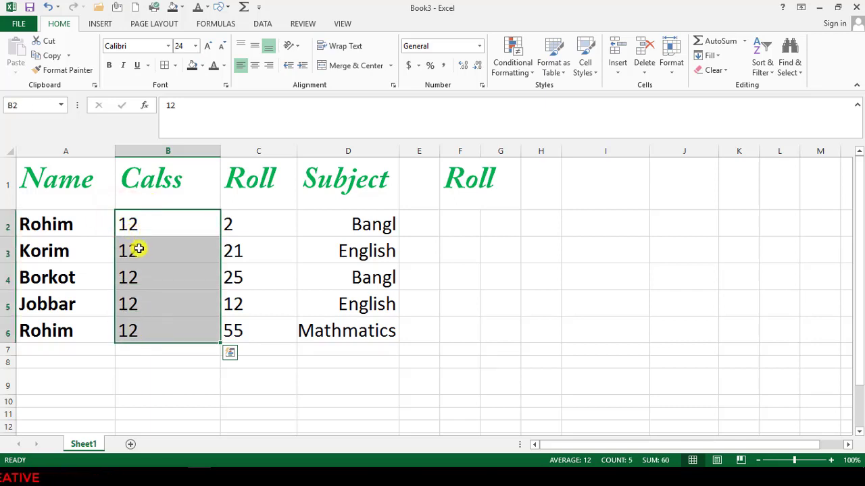
left_click(255, 65)
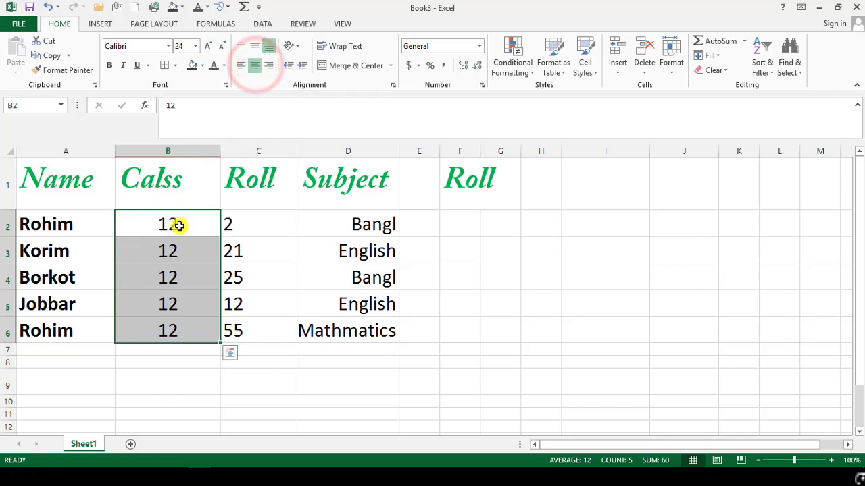
left_click_drag(228, 215, 241, 324)
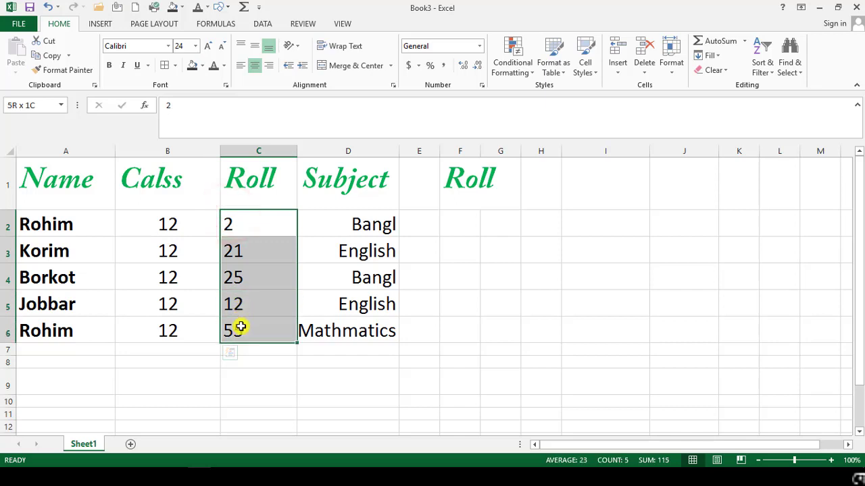
left_click(254, 66)
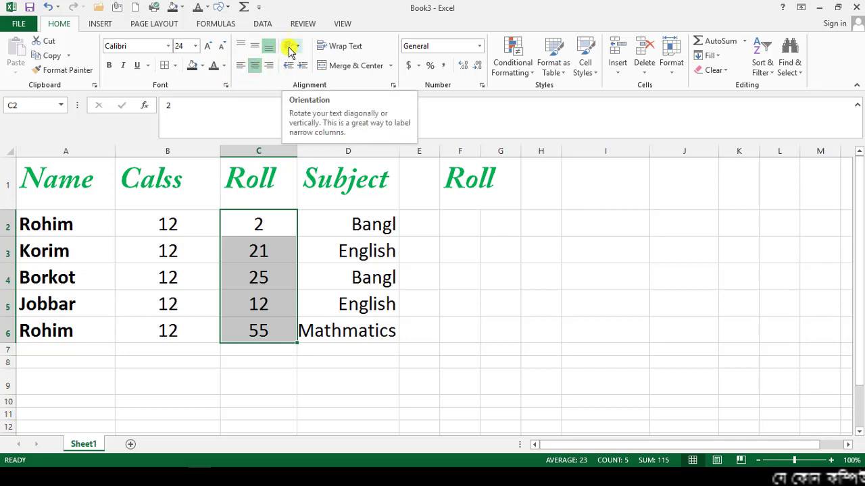
left_click_drag(267, 225, 260, 322)
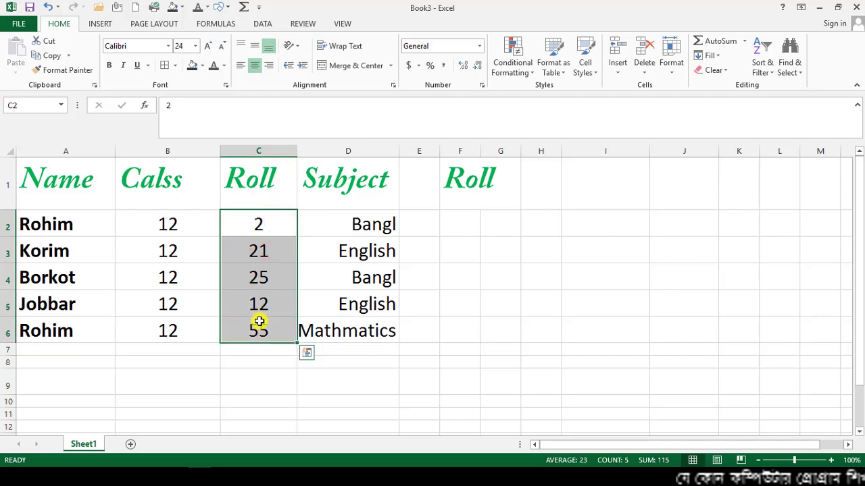
Set C2:C6 to Rotate Text Down after trying Angle Counterclockwise and Vertical Text
left_click(300, 47)
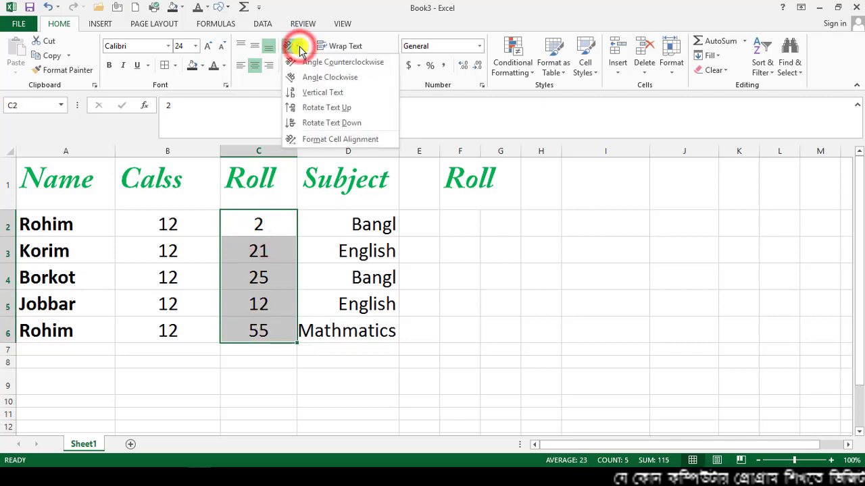
left_click(311, 64)
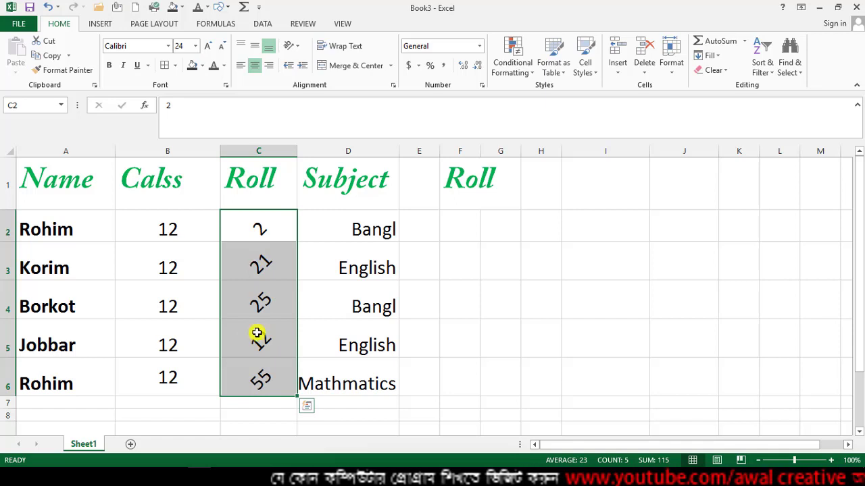
left_click(297, 48)
left_click(328, 90)
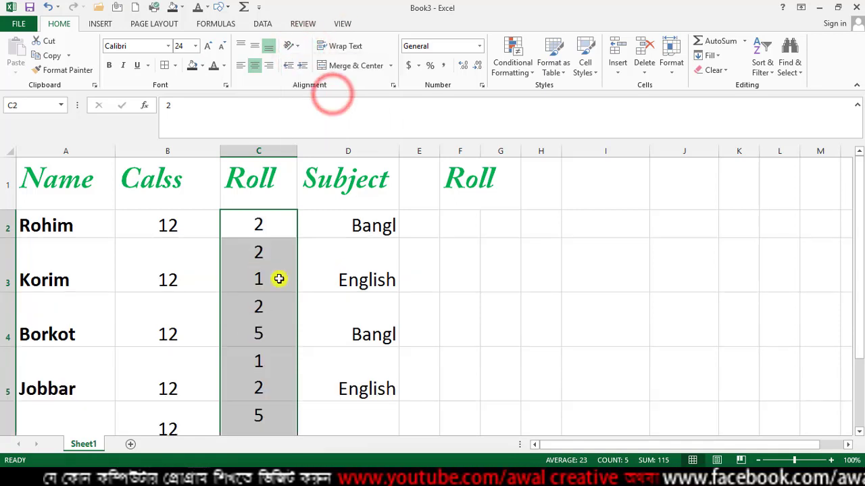
left_click(297, 46)
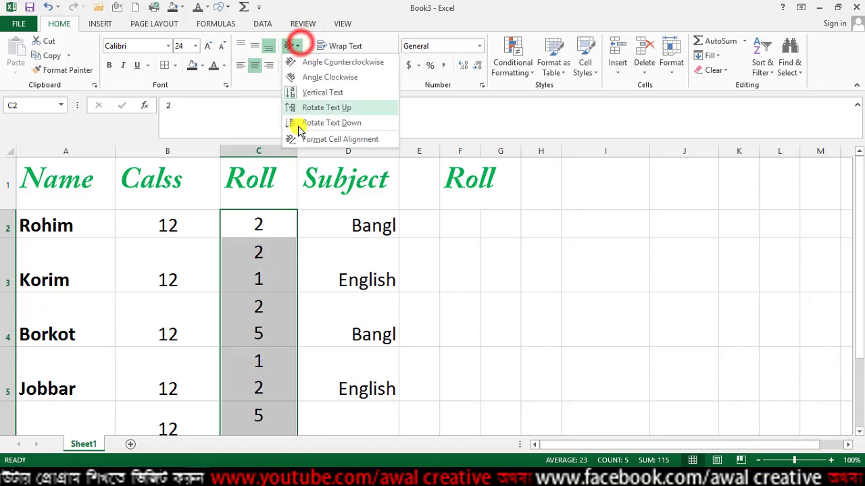
left_click(305, 121)
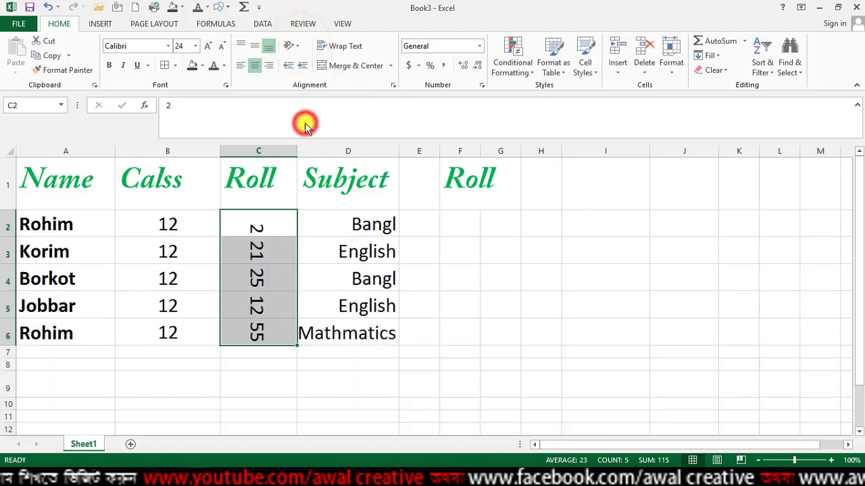
Rotate the roll numbers in C2:C6 to a 27 degree text angle in Format Cells alignment
left_click(291, 46)
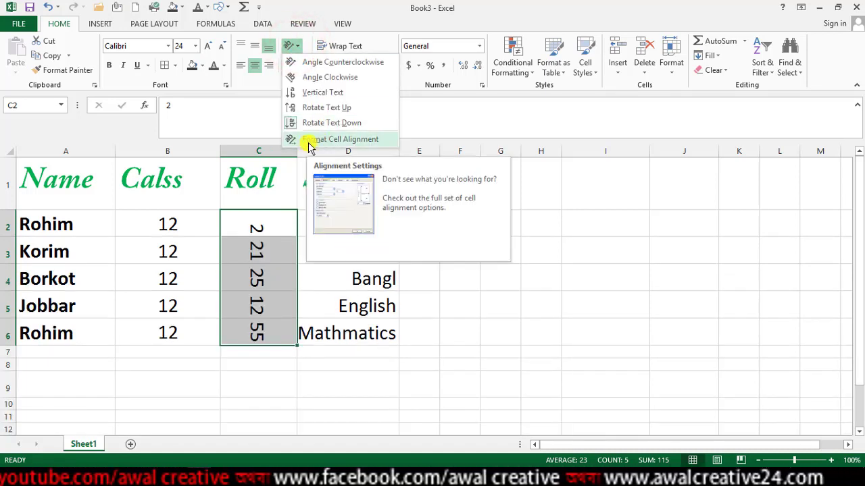
left_click(351, 141)
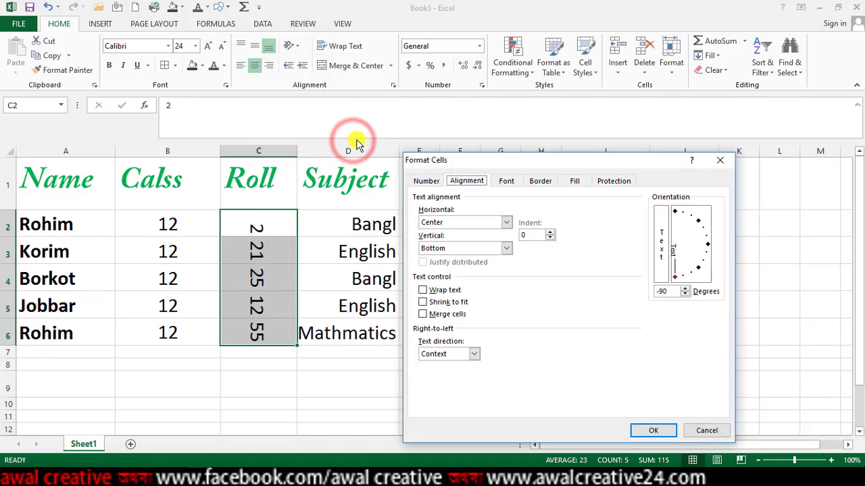
left_click_drag(540, 158, 508, 43)
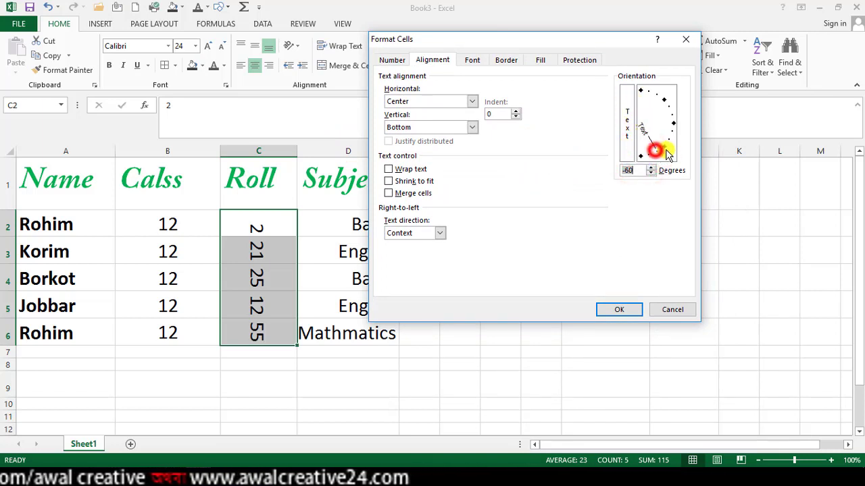
left_click_drag(667, 154, 669, 107)
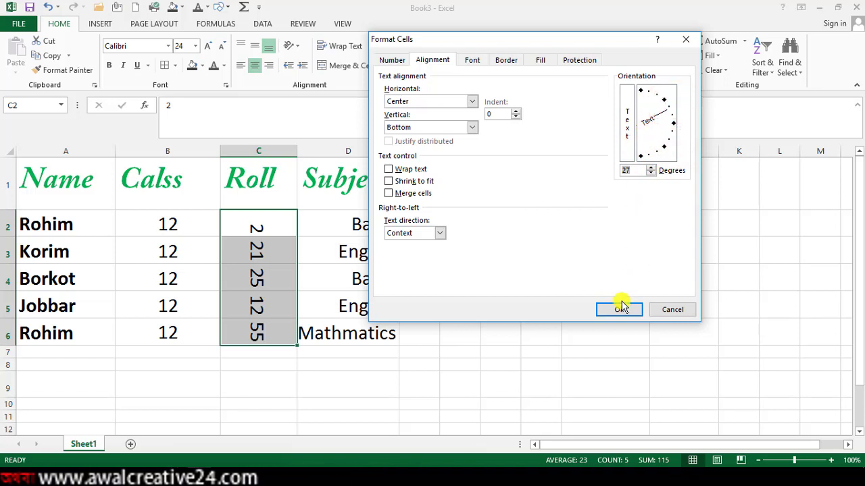
left_click(620, 310)
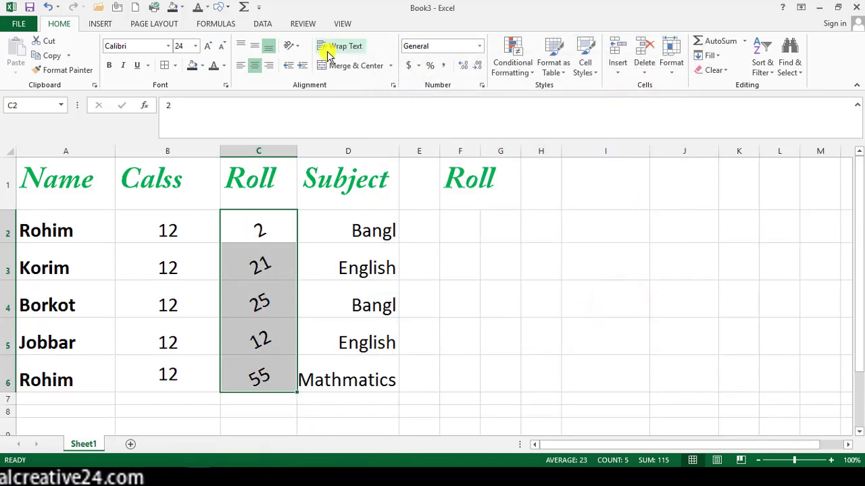
left_click(296, 46)
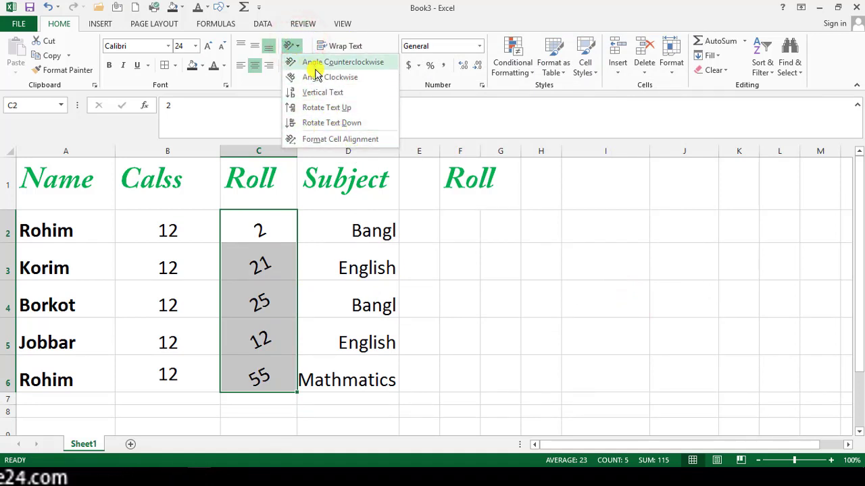
left_click(369, 146)
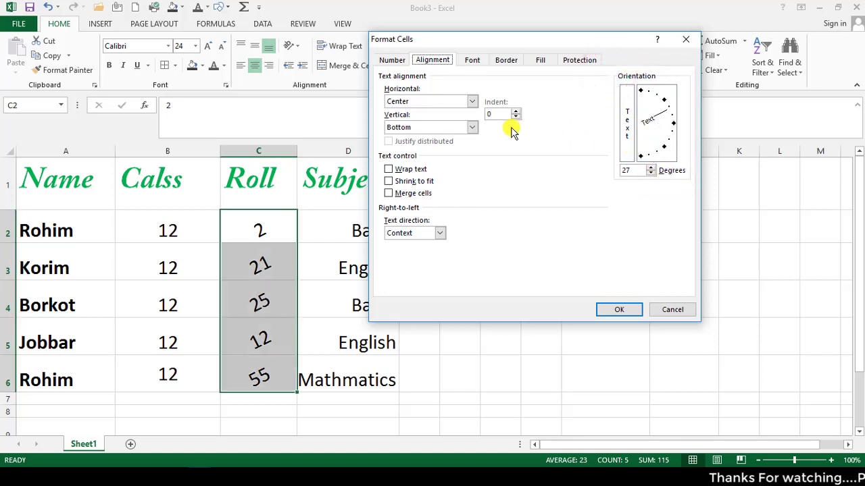
left_click(470, 101)
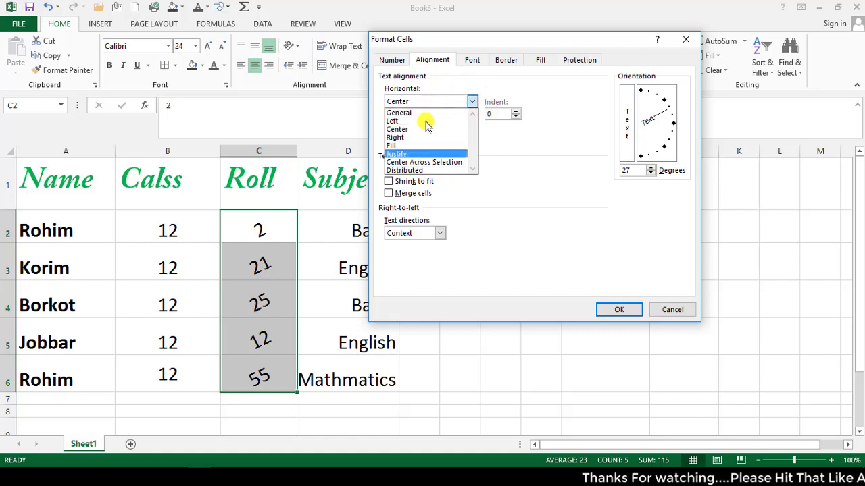
left_click(414, 129)
left_click(620, 310)
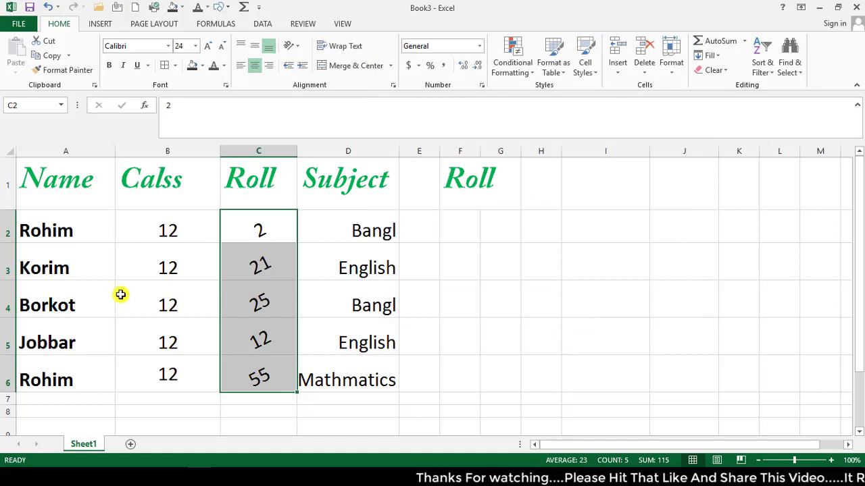
Indent Bangl in D2 six levels, then back off four levels to leave a small indent
left_click(289, 68)
left_click(358, 231)
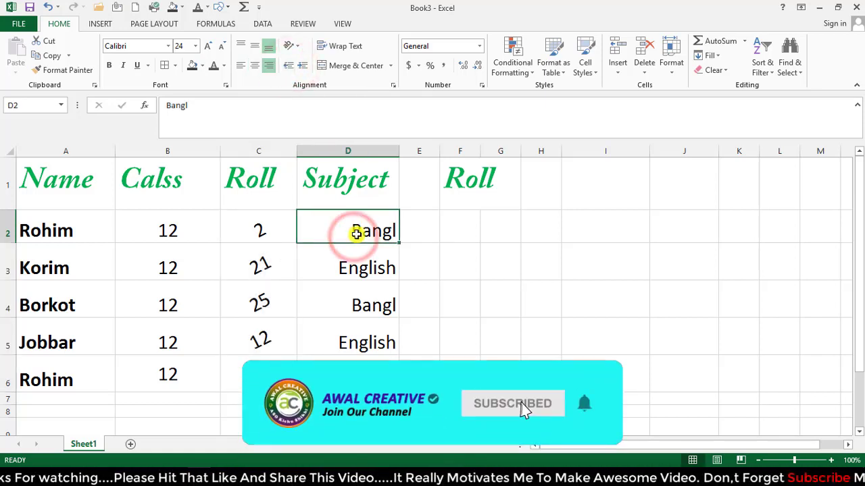
left_click(301, 68)
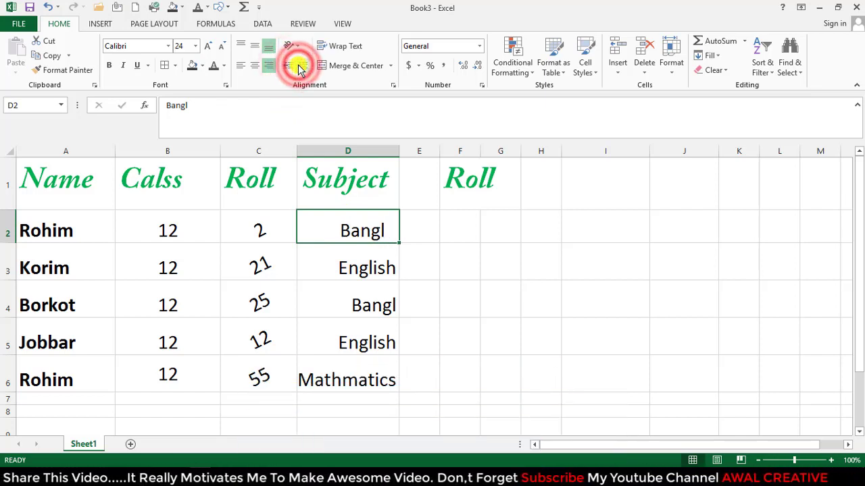
left_click(301, 67)
left_click(300, 68)
left_click(301, 68)
left_click(300, 68)
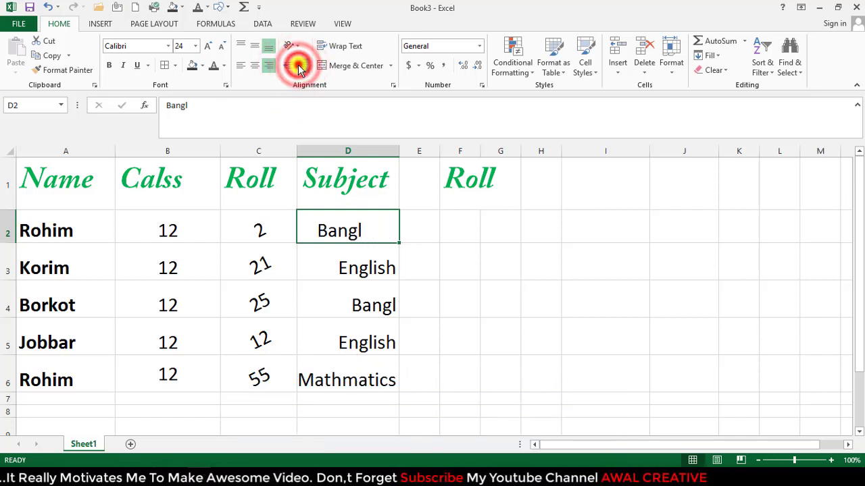
left_click(300, 68)
left_click(301, 68)
left_click(292, 66)
left_click(292, 66)
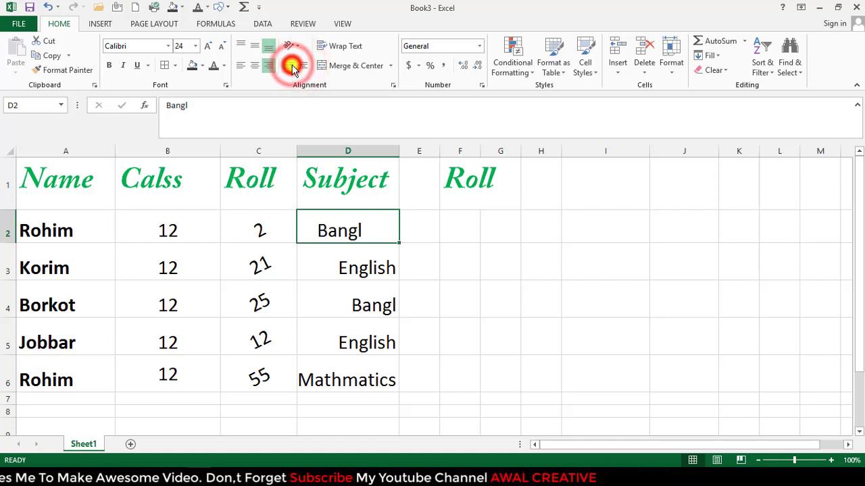
left_click(292, 66)
left_click(291, 67)
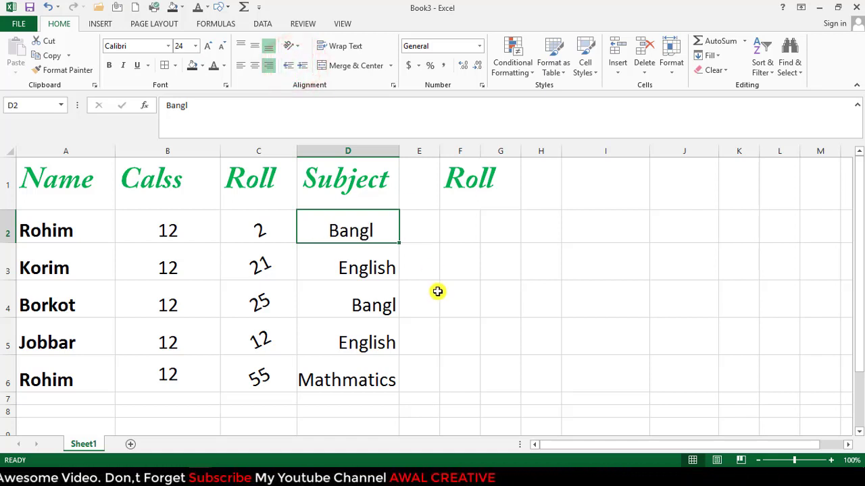
left_click(386, 268)
Give D2:D3 All Borders, then switch them to a different border option
left_click_drag(299, 221, 345, 268)
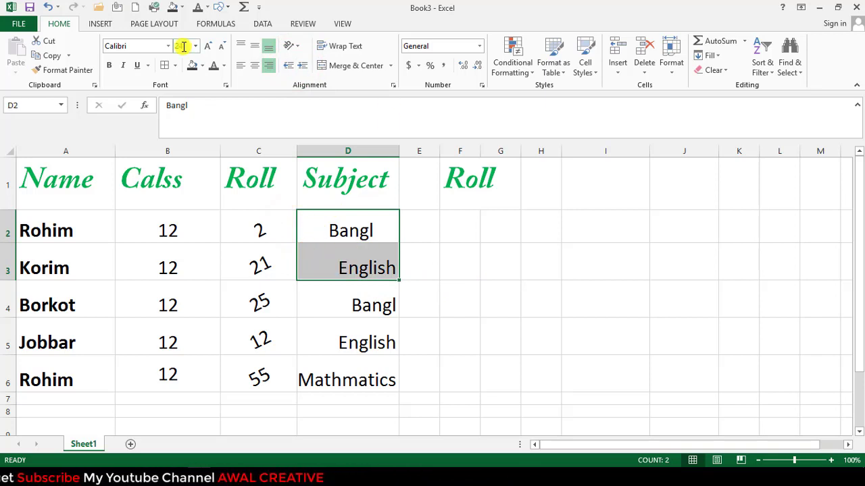
left_click(174, 66)
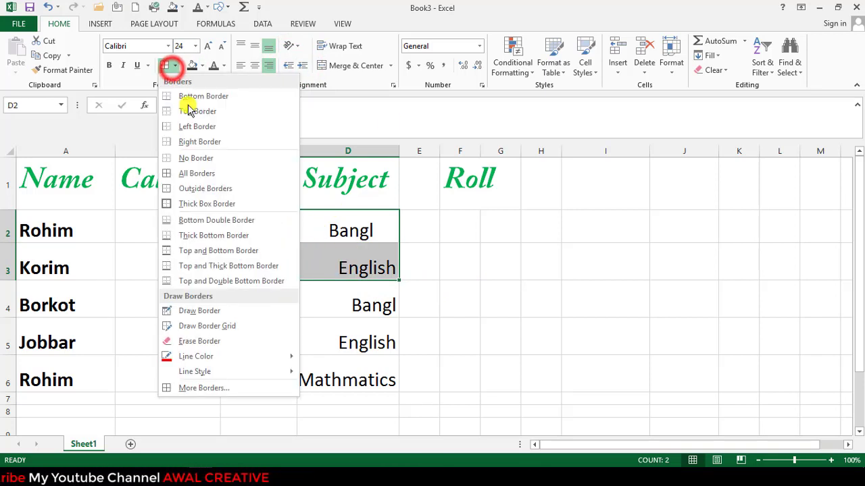
left_click(192, 172)
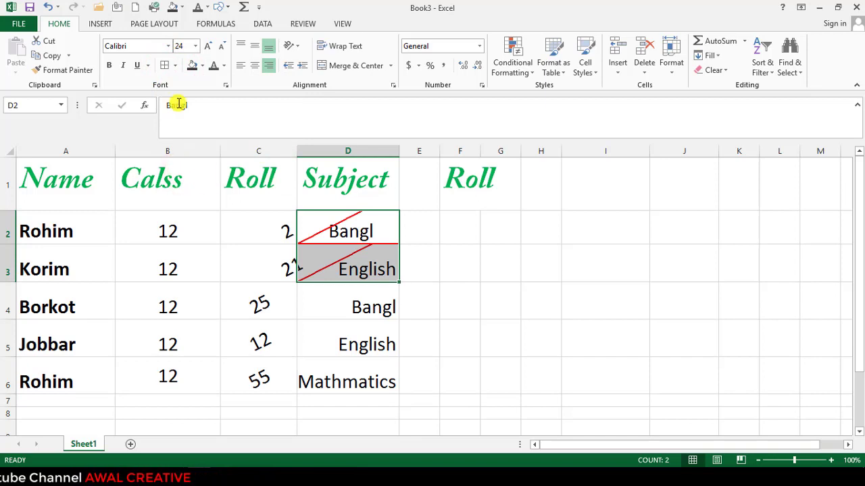
left_click(175, 66)
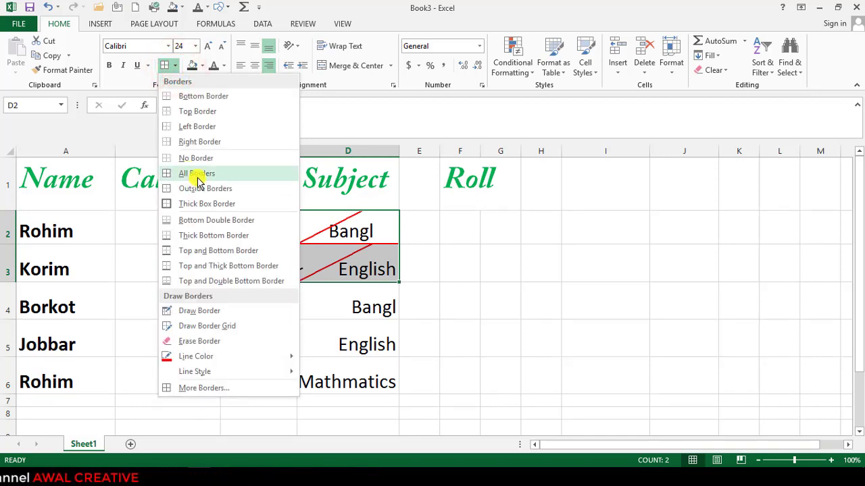
left_click(198, 177)
Close the border style list without changes and reselect the range D2:D3
left_click(174, 66)
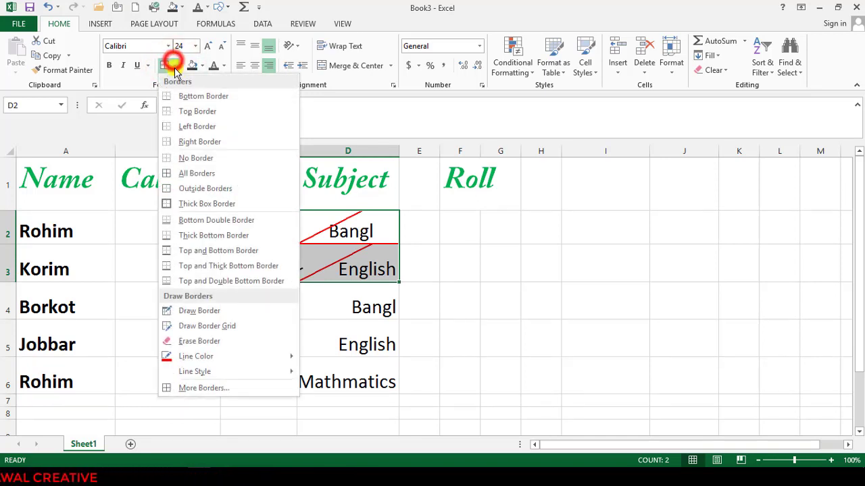
left_click(181, 95)
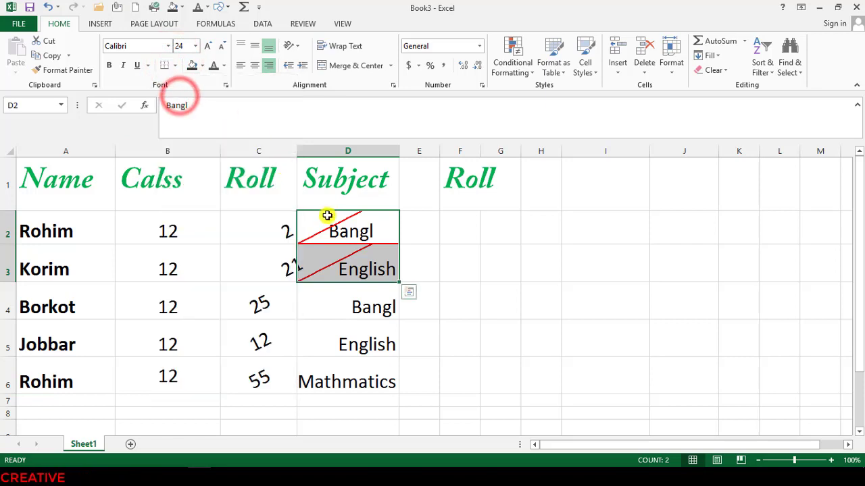
left_click(331, 235)
left_click(363, 257)
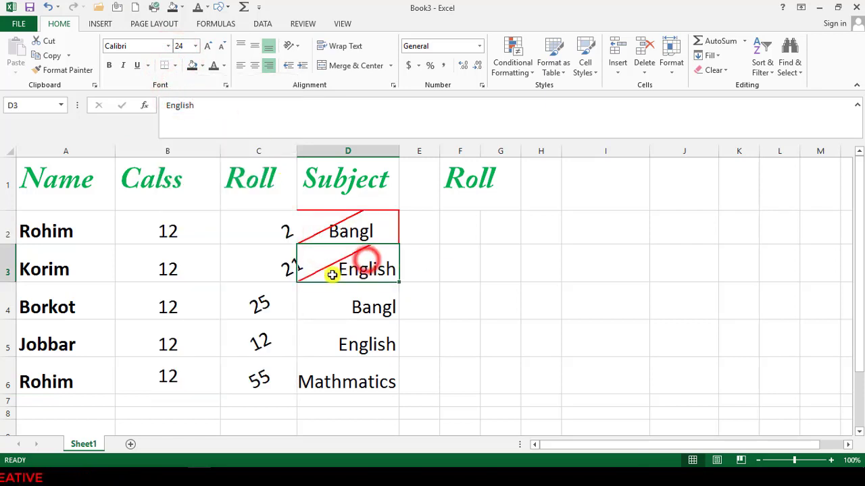
left_click_drag(331, 233, 331, 251)
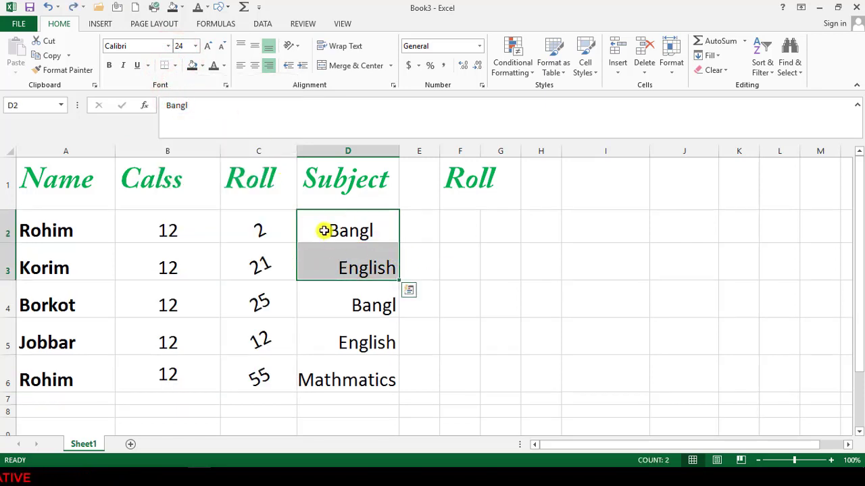
left_click_drag(310, 216, 347, 261)
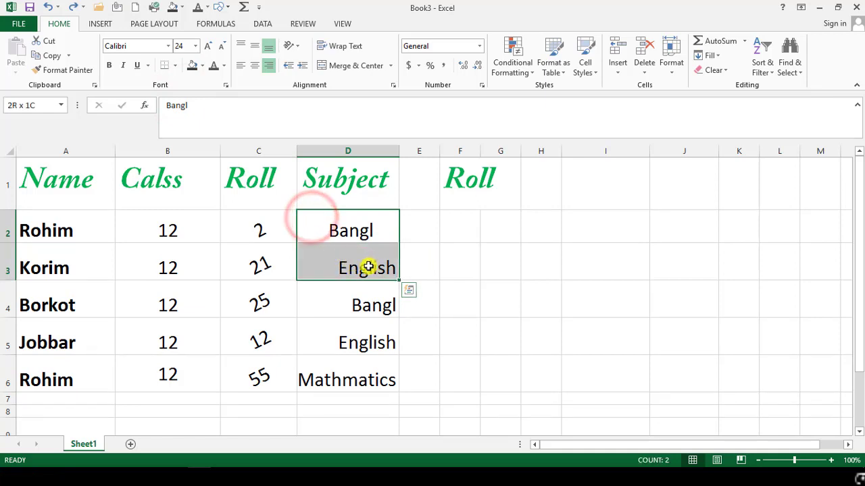
left_click(391, 65)
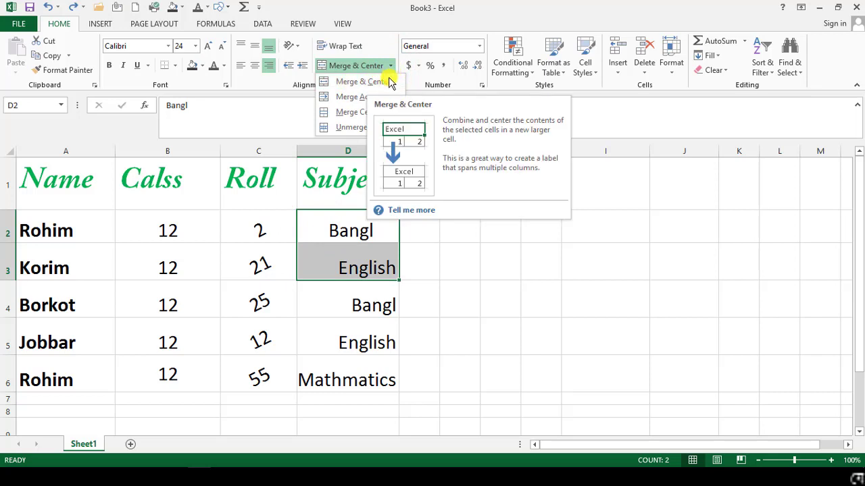
left_click(319, 245)
left_click(318, 246)
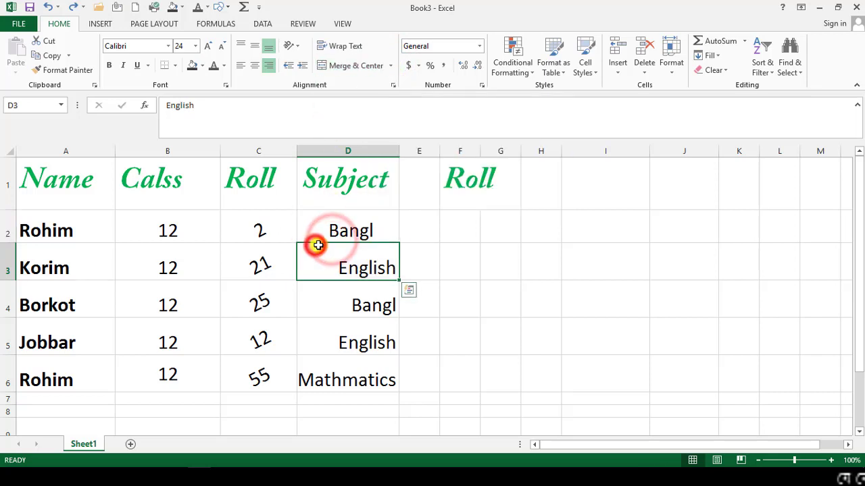
left_click_drag(315, 218, 340, 264)
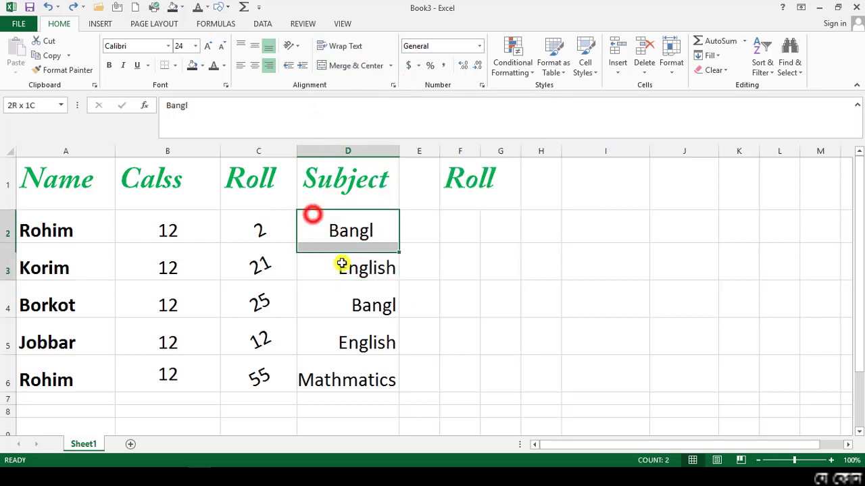
left_click(388, 68)
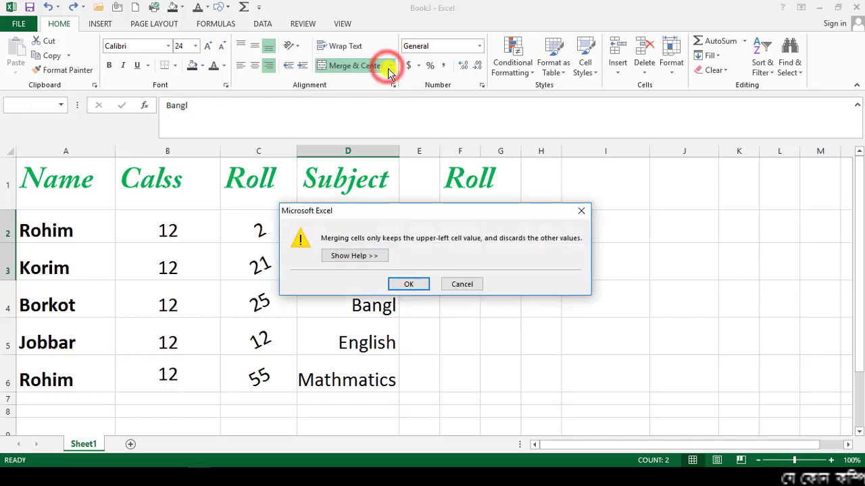
left_click(409, 284)
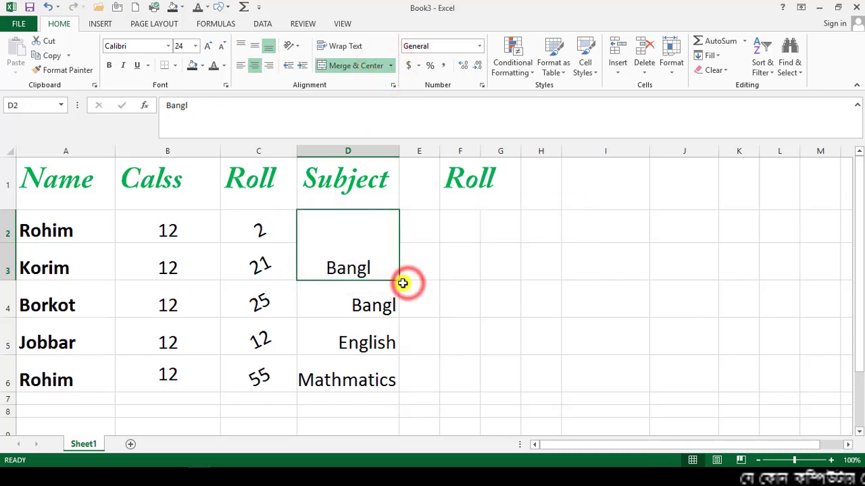
left_click(352, 229)
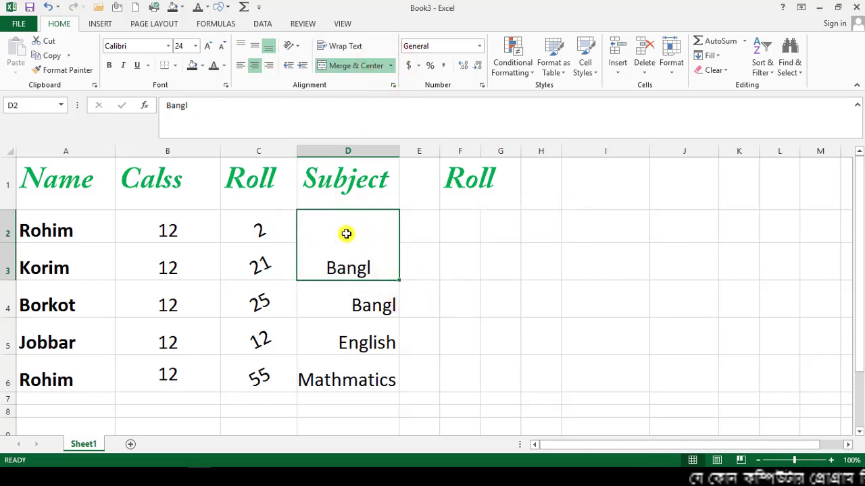
left_click(341, 230)
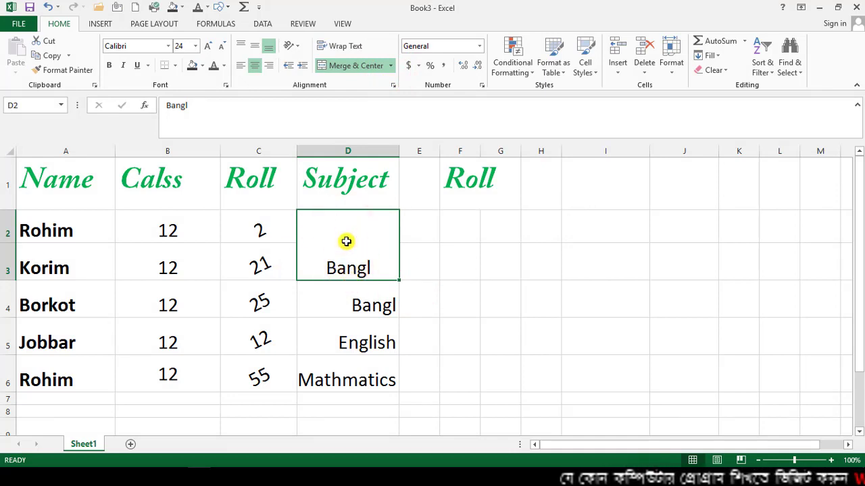
key("ctrl+z")
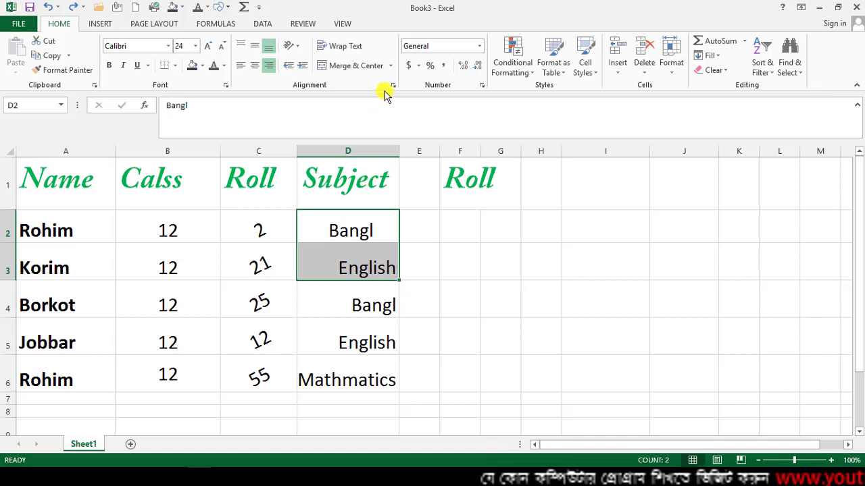
left_click(390, 66)
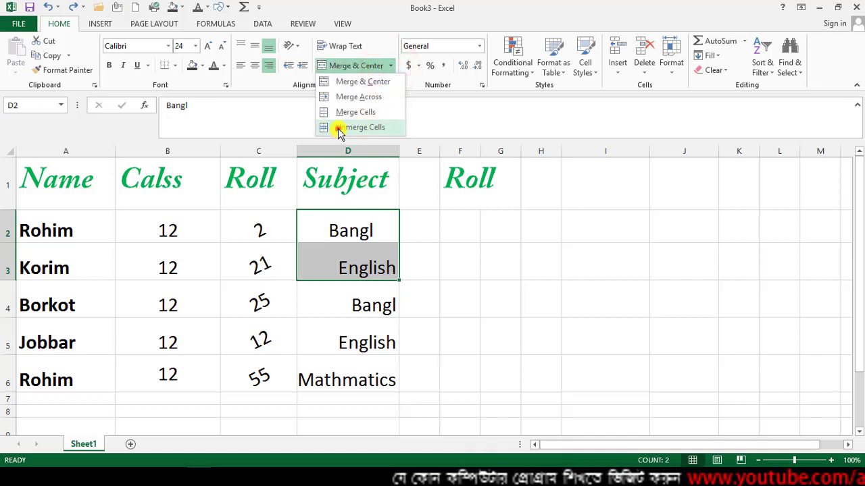
left_click(339, 127)
left_click(390, 66)
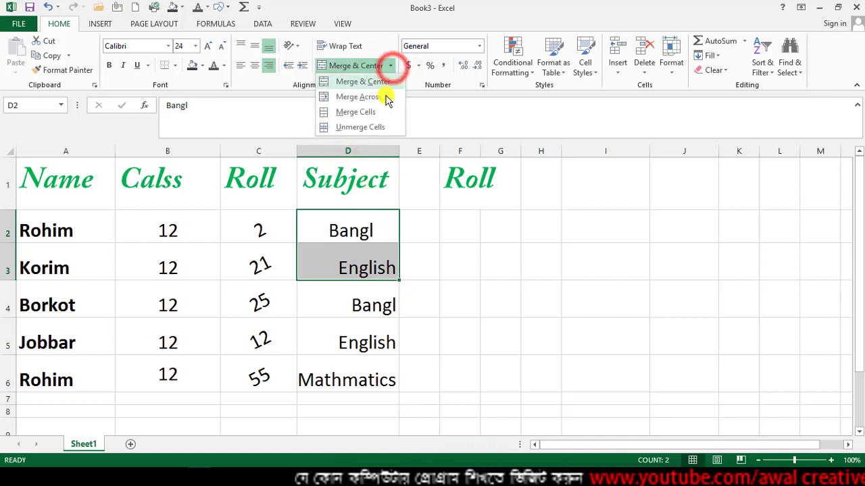
left_click(339, 114)
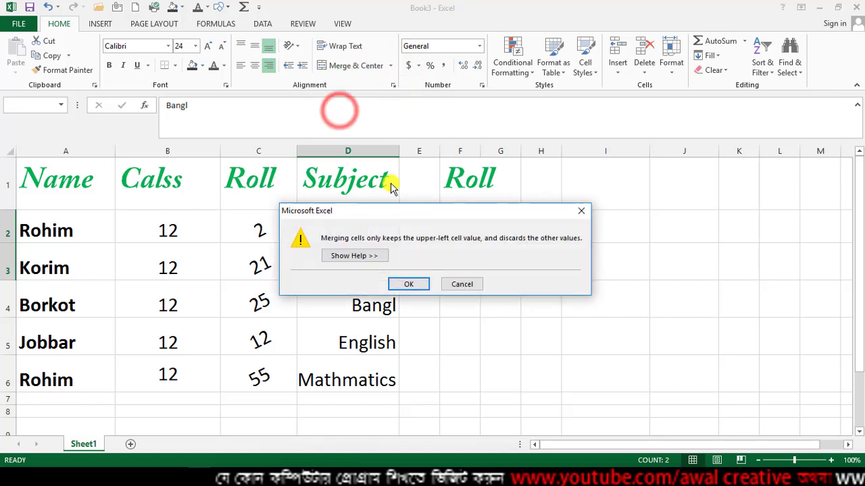
left_click(412, 283)
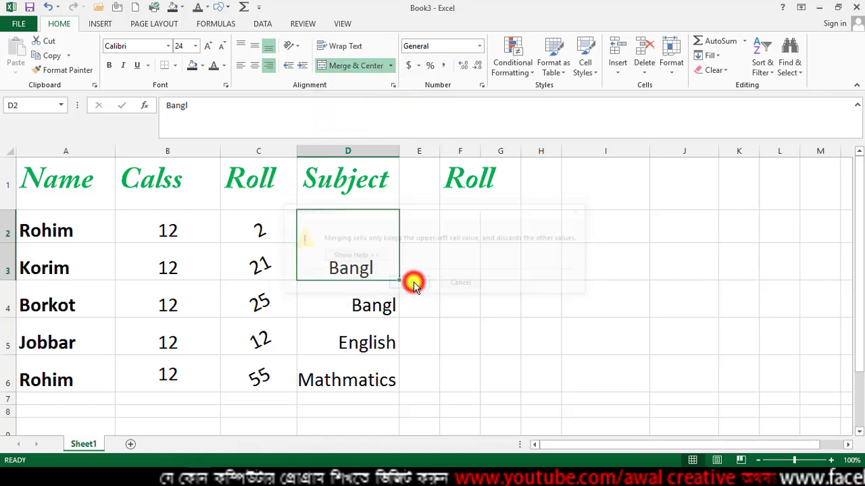
left_click(390, 66)
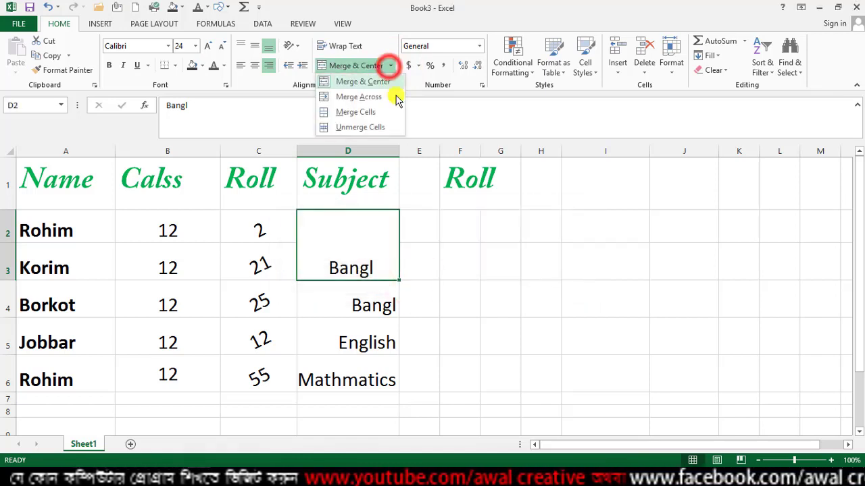
left_click(353, 96)
left_click(342, 271)
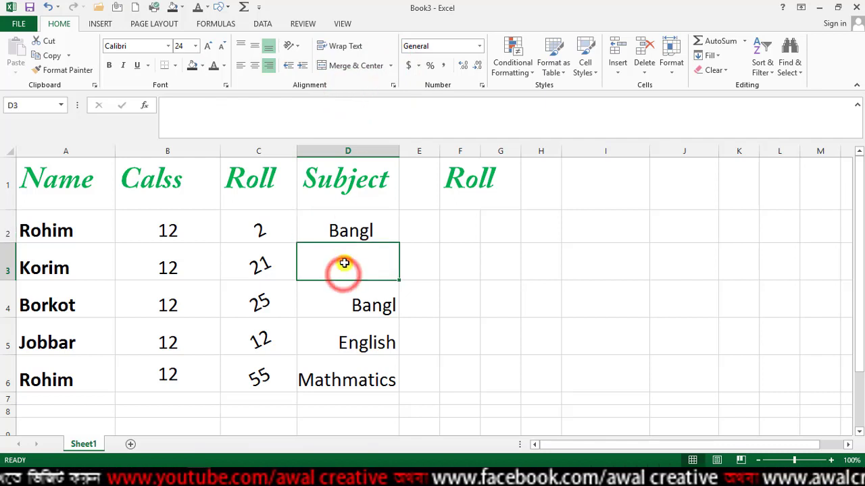
left_click(343, 230)
left_click_drag(311, 226, 334, 263)
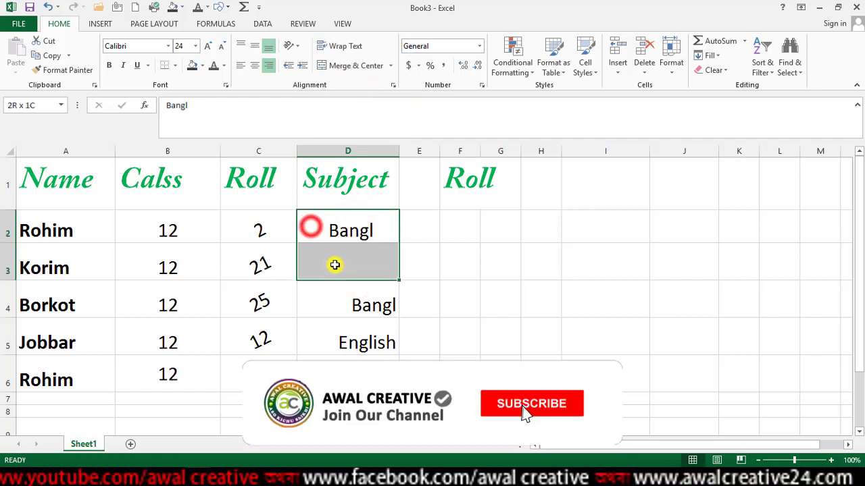
left_click(391, 66)
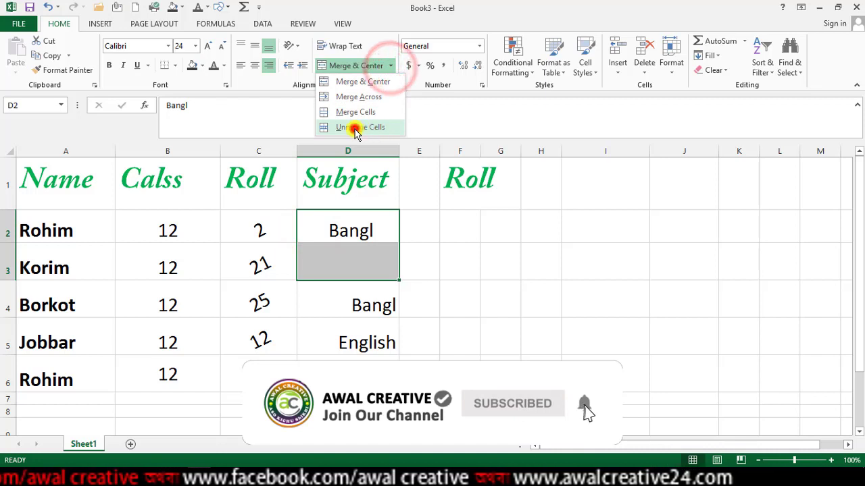
left_click(353, 128)
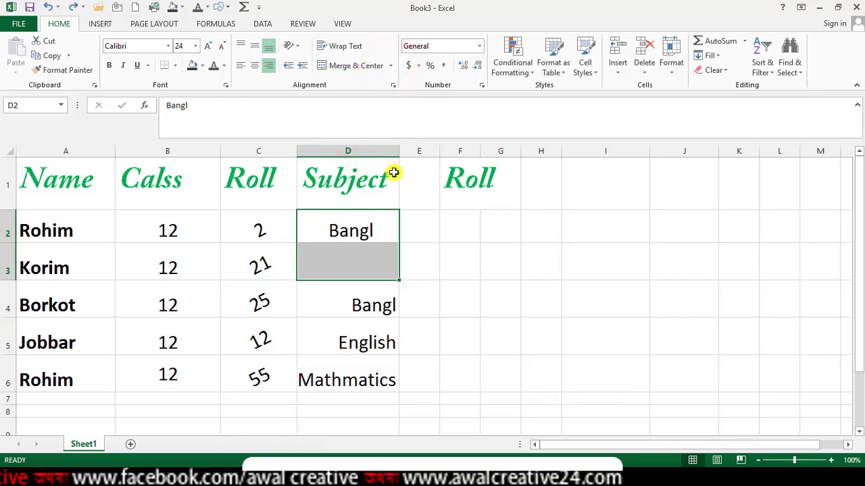
key("ctrl+z")
key("ctrl+z")
left_click(375, 248)
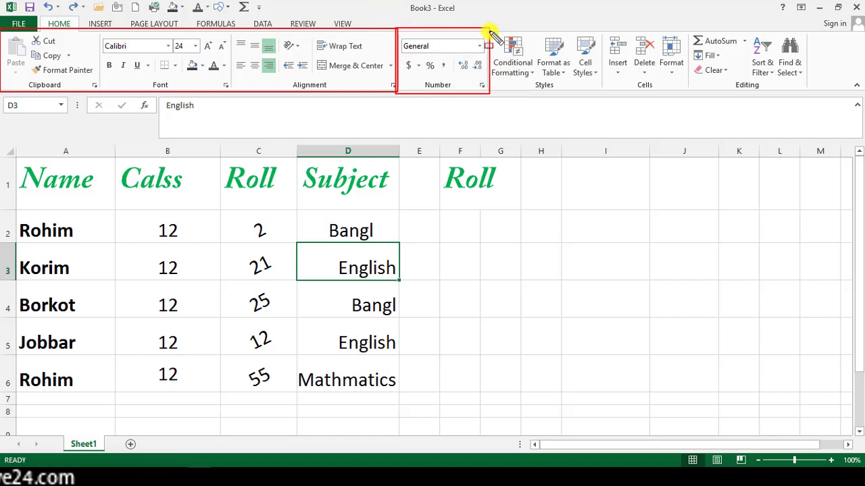
mouse_move(512, 60)
left_mouse_down()
mouse_move(649, 91)
mouse_move(833, 106)
mouse_move(859, 91)
left_mouse_up()
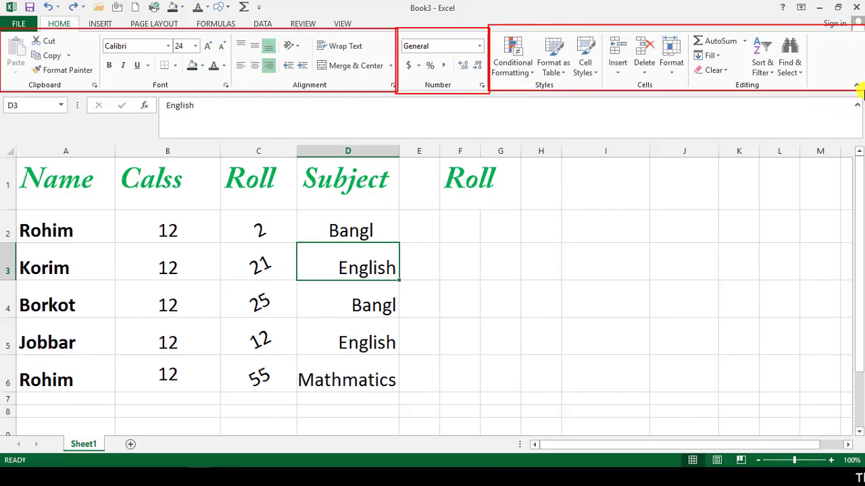